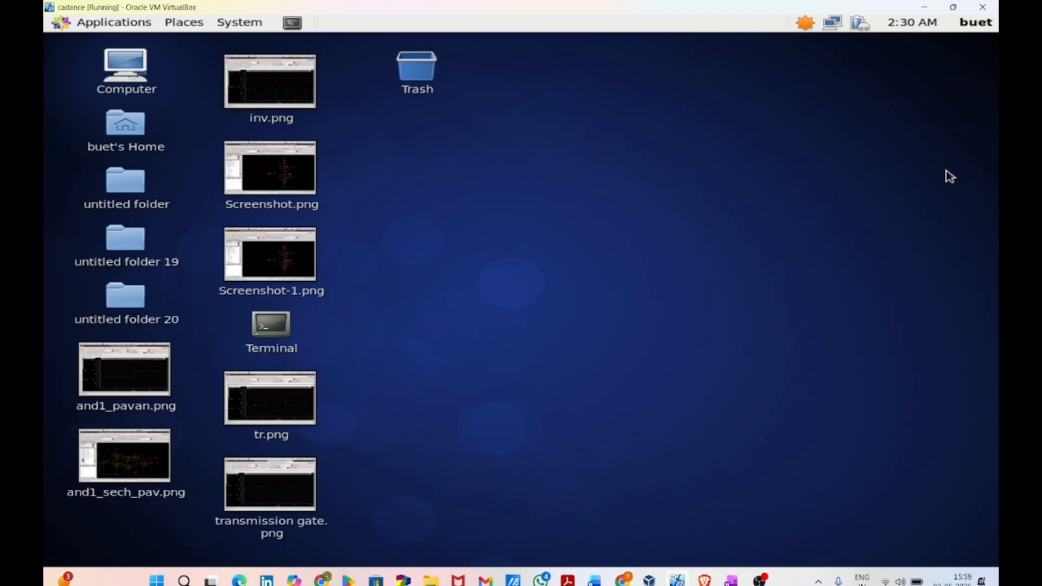
Switch to the blank OneNote page and handwrite the underlined title "CMOS VLSI - OR gate" in red ink.
left_click(743, 580)
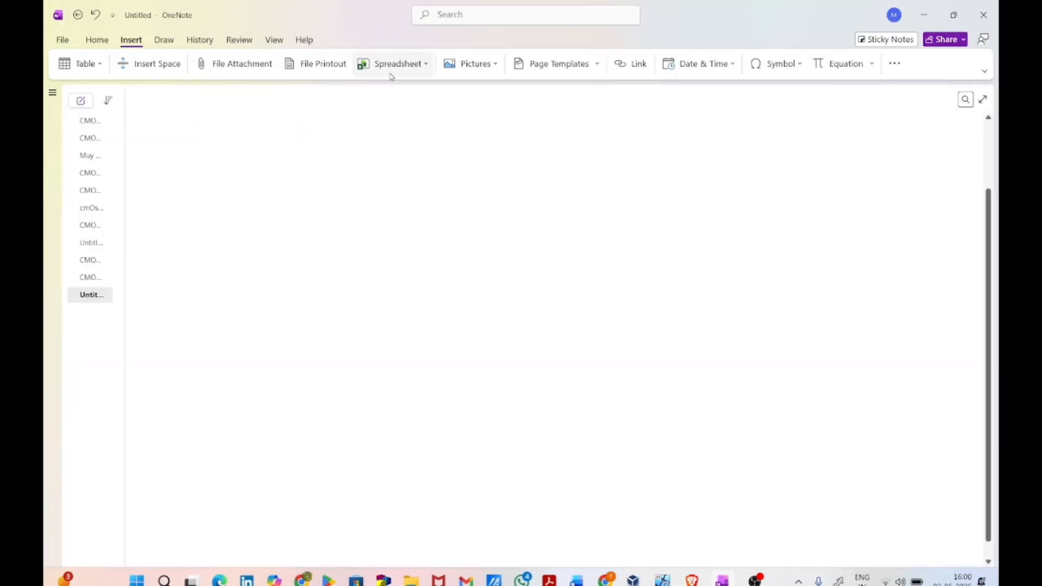
left_click_drag(378, 113, 378, 123)
mouse_move(386, 113)
left_mouse_down()
mouse_move(402, 123)
mouse_move(411, 108)
mouse_move(421, 123)
mouse_move(470, 103)
mouse_move(488, 118)
left_mouse_up()
left_click_drag(502, 102, 492, 120)
mouse_move(507, 107)
left_mouse_down()
mouse_move(523, 102)
mouse_move(516, 119)
mouse_move(566, 103)
mouse_move(576, 113)
left_mouse_up()
mouse_move(575, 101)
left_mouse_down()
mouse_move(585, 112)
mouse_move(656, 106)
mouse_move(649, 99)
left_mouse_up()
left_click_drag(368, 136, 656, 121)
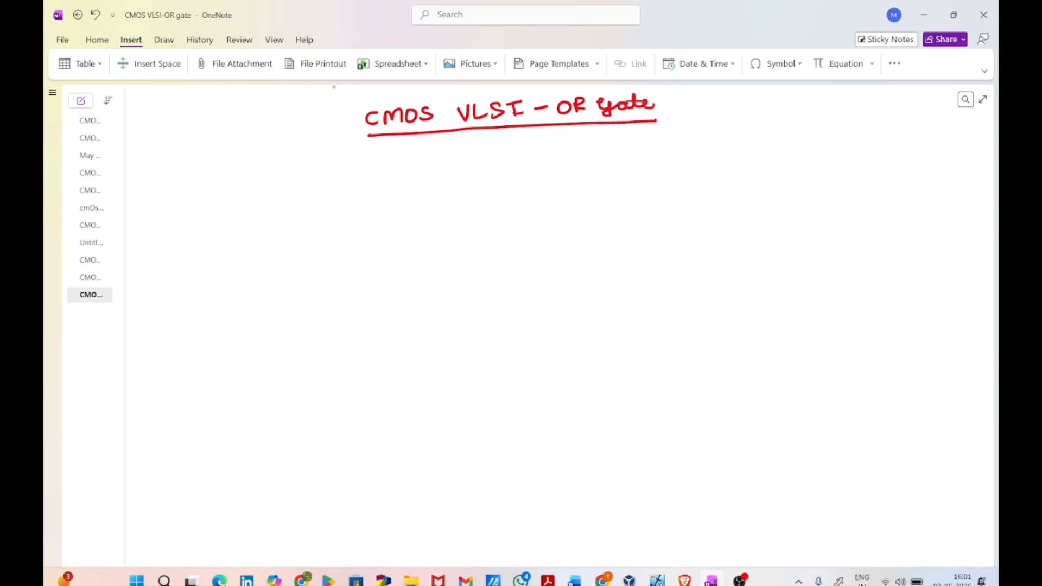
Write an underlined "Symbol" heading and sketch a two-input OR gate symbol beneath it.
mouse_move(186, 173)
left_mouse_down()
mouse_move(212, 187)
mouse_move(249, 165)
left_mouse_up()
left_click_drag(252, 168, 263, 164)
left_click_drag(154, 207, 263, 181)
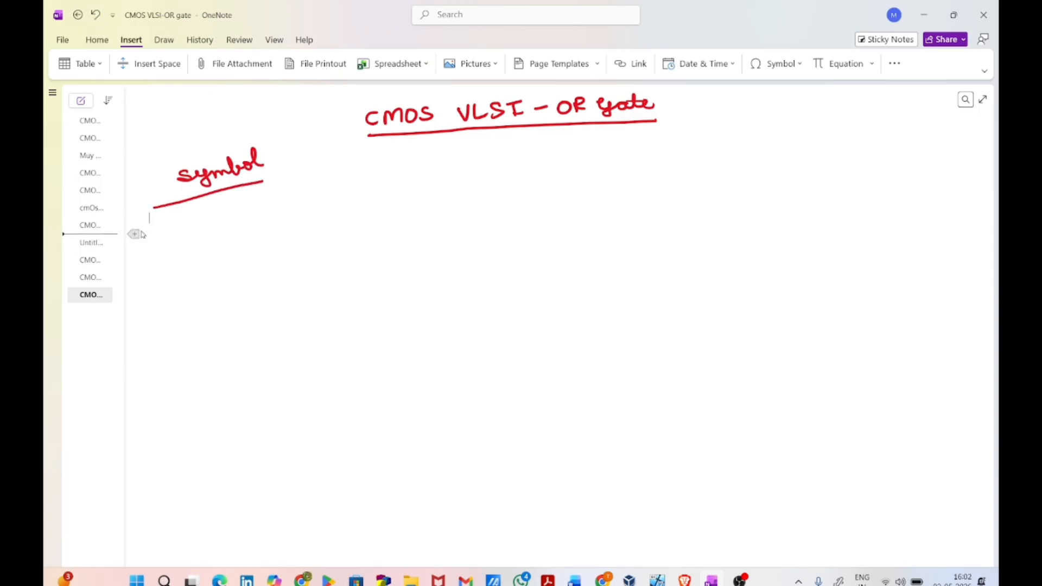
left_click_drag(204, 221, 237, 216)
mouse_move(198, 244)
left_mouse_down()
mouse_move(234, 236)
mouse_move(226, 257)
left_mouse_up()
left_click_drag(224, 202, 289, 220)
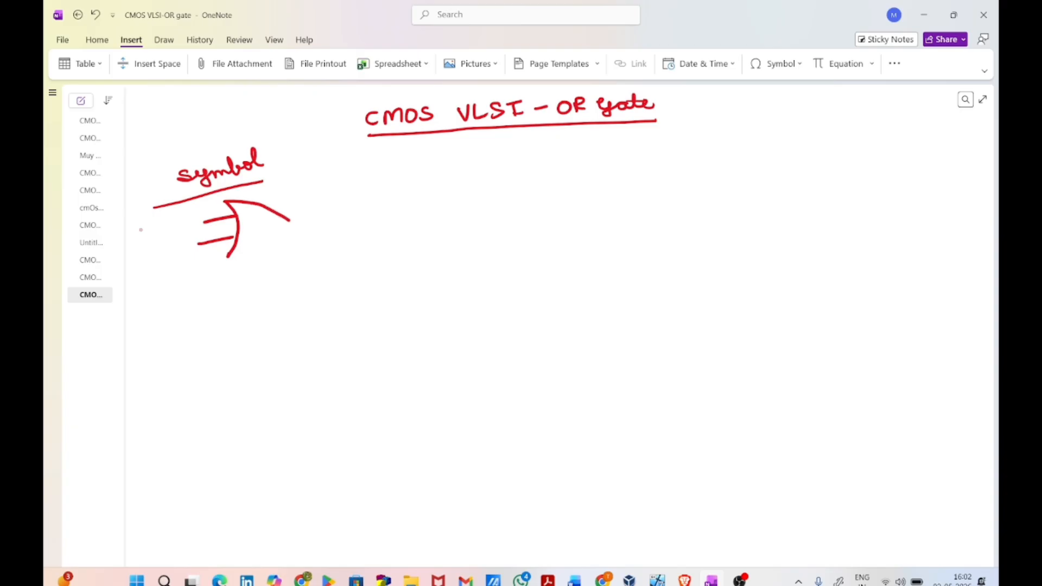
left_click_drag(227, 256, 318, 218)
left_click_drag(226, 242, 236, 238)
Label the OR gate's inputs A and B and its output y = A + B.
left_click_drag(171, 233, 182, 223)
left_click_drag(181, 239, 184, 253)
mouse_move(322, 212)
left_mouse_down()
mouse_move(333, 213)
mouse_move(328, 236)
mouse_move(355, 216)
left_mouse_up()
mouse_move(345, 224)
left_mouse_down()
mouse_move(371, 223)
mouse_move(369, 215)
left_mouse_up()
mouse_move(378, 214)
left_mouse_down()
mouse_move(395, 211)
mouse_move(386, 220)
left_mouse_up()
left_click_drag(402, 205, 402, 217)
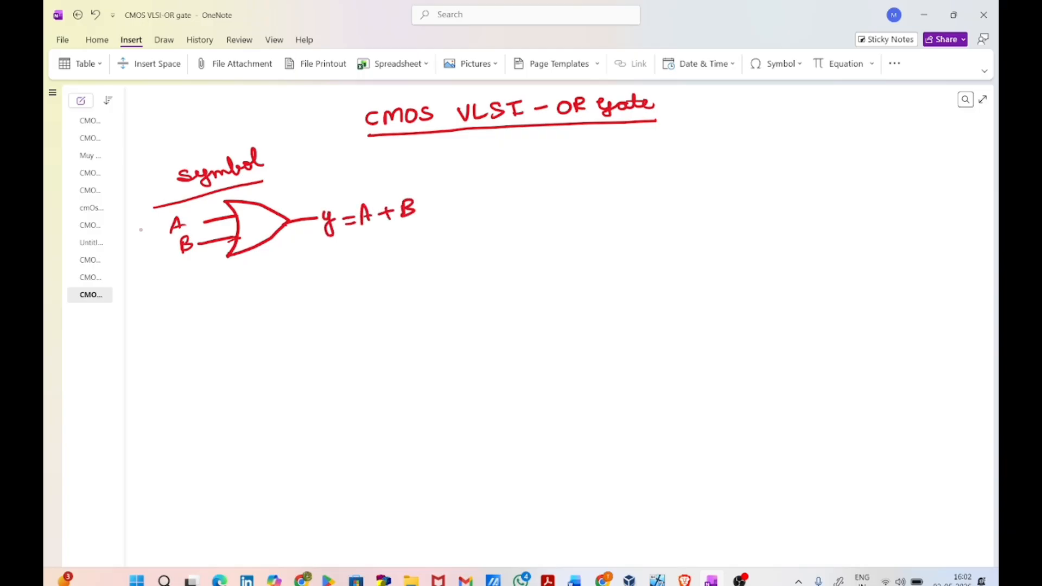
Handwrite the heading "Truth Table" beside the gate symbol, below the page title.
mouse_move(603, 154)
left_mouse_down()
mouse_move(619, 150)
mouse_move(615, 170)
left_mouse_up()
mouse_move(624, 164)
left_mouse_down()
mouse_move(664, 148)
mouse_move(665, 163)
left_mouse_up()
mouse_move(671, 161)
left_mouse_down()
mouse_move(682, 152)
mouse_move(687, 162)
left_mouse_up()
left_click_drag(663, 154, 716, 142)
mouse_move(710, 145)
left_mouse_down()
mouse_move(712, 161)
mouse_move(763, 145)
left_mouse_up()
Draw the truth table's header row with three ruled columns labelled A, B and y.
left_click_drag(643, 194, 650, 296)
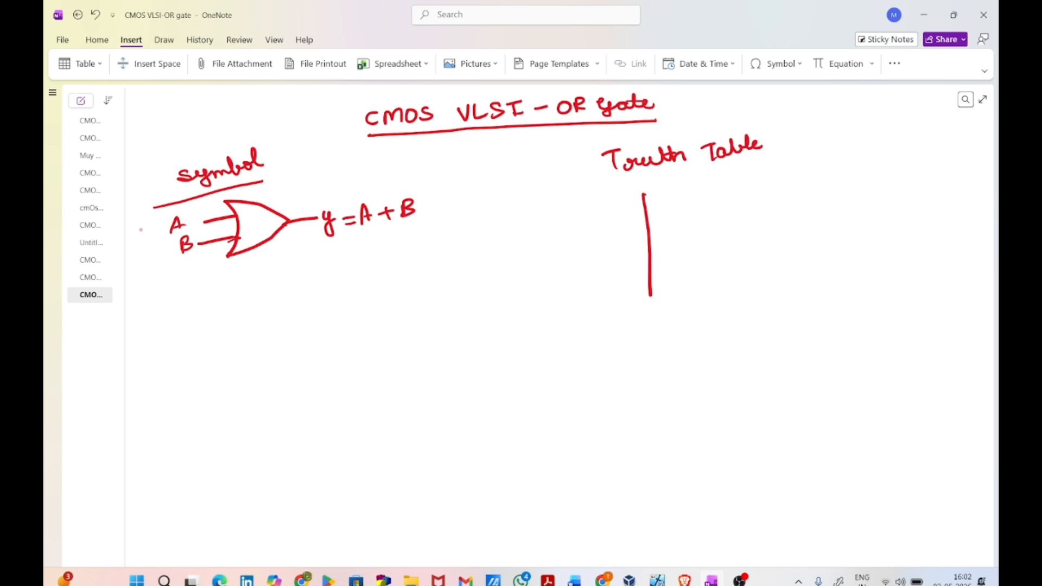
left_click_drag(643, 194, 759, 185)
left_click_drag(659, 220, 673, 219)
mouse_move(661, 214)
left_mouse_down()
mouse_move(672, 213)
mouse_move(693, 298)
left_mouse_up()
left_click_drag(706, 201, 706, 218)
left_click_drag(704, 200, 740, 299)
left_click_drag(748, 203, 757, 223)
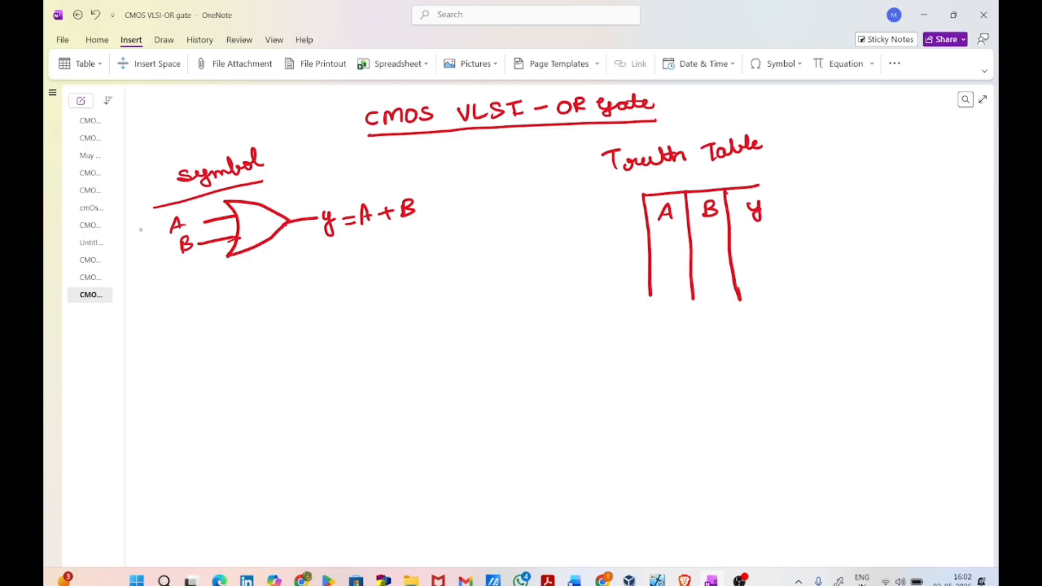
left_click_drag(760, 181, 771, 282)
left_click_drag(645, 241, 768, 227)
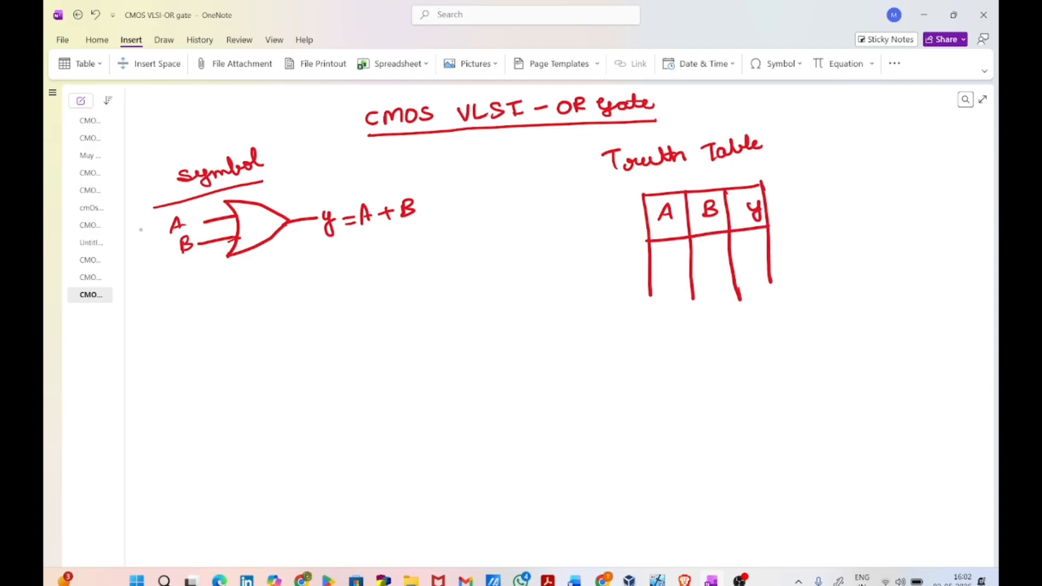
Write the input combinations 0 0, 0 1, 1 0 and 1 1 in columns A and B.
mouse_move(675, 250)
left_mouse_down()
mouse_move(660, 261)
mouse_move(718, 245)
left_mouse_up()
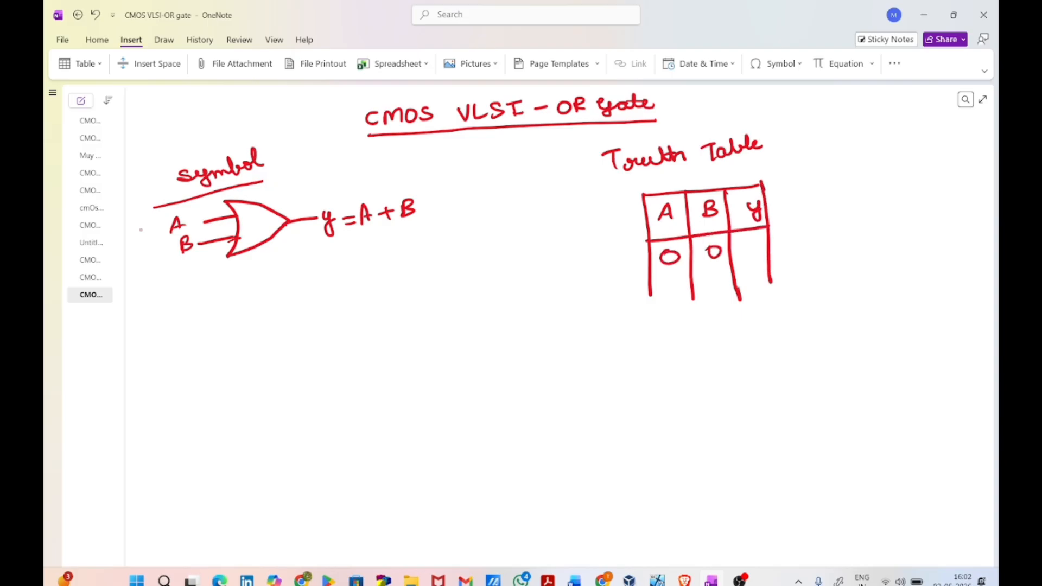
left_click_drag(673, 289, 720, 303)
mouse_move(663, 328)
left_mouse_down()
mouse_move(664, 343)
mouse_move(730, 341)
mouse_move(722, 326)
left_mouse_up()
left_click_drag(671, 363, 673, 382)
left_click_drag(722, 358, 723, 376)
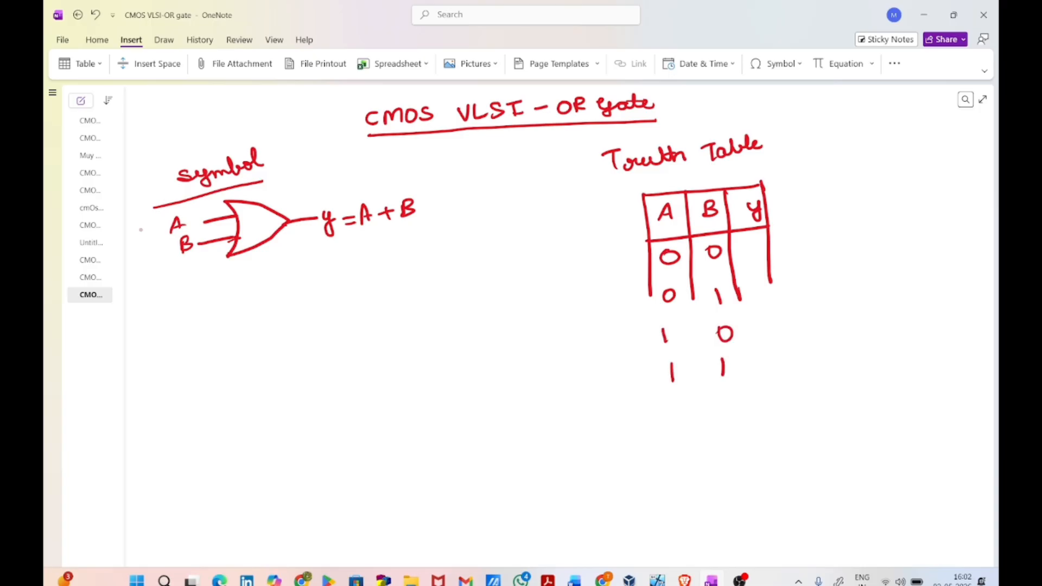
Extend the truth table's column lines, rule off its four data rows, and fill in the y column.
left_click_drag(649, 292, 649, 394)
left_click_drag(692, 296, 695, 390)
left_click_drag(738, 297, 731, 379)
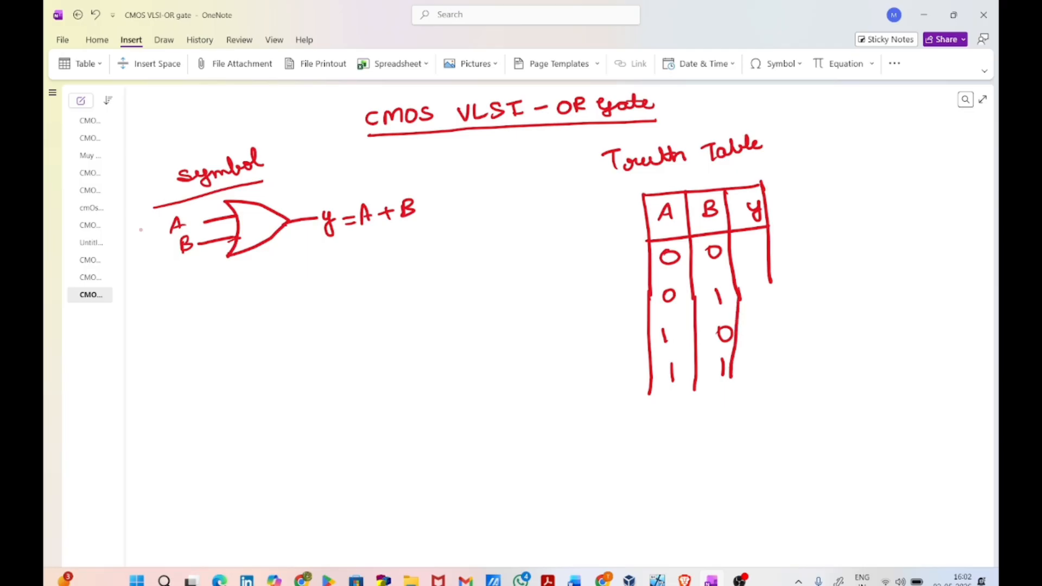
left_click_drag(770, 279, 778, 370)
left_click_drag(650, 280, 768, 266)
left_click_drag(644, 323, 767, 309)
left_click_drag(649, 357, 773, 343)
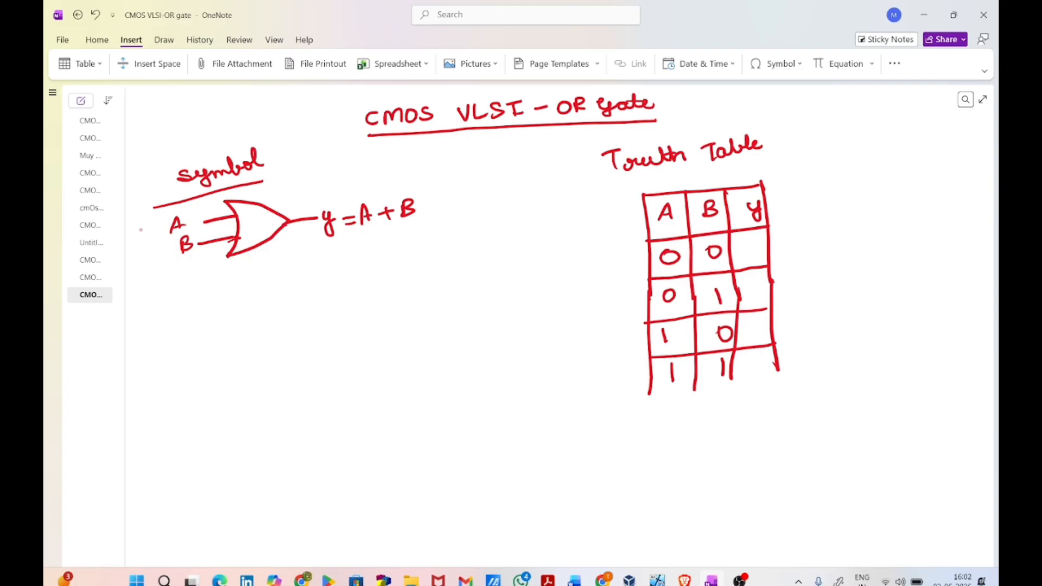
left_click_drag(645, 395, 780, 373)
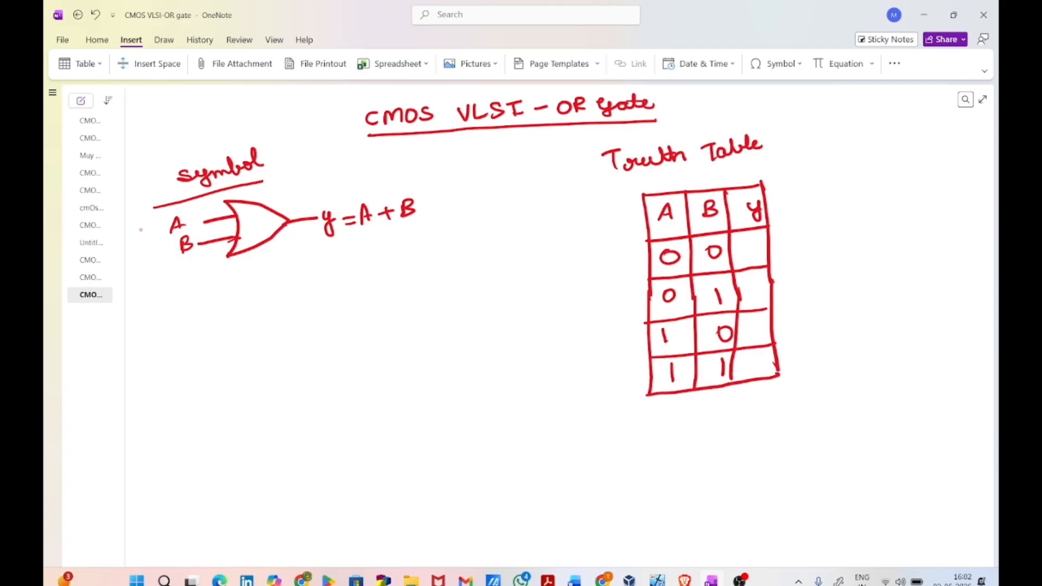
left_click_drag(753, 245, 761, 376)
Write an underlined "Schematic" heading on the empty area below the truth table.
scroll(393, 249, "down", 10)
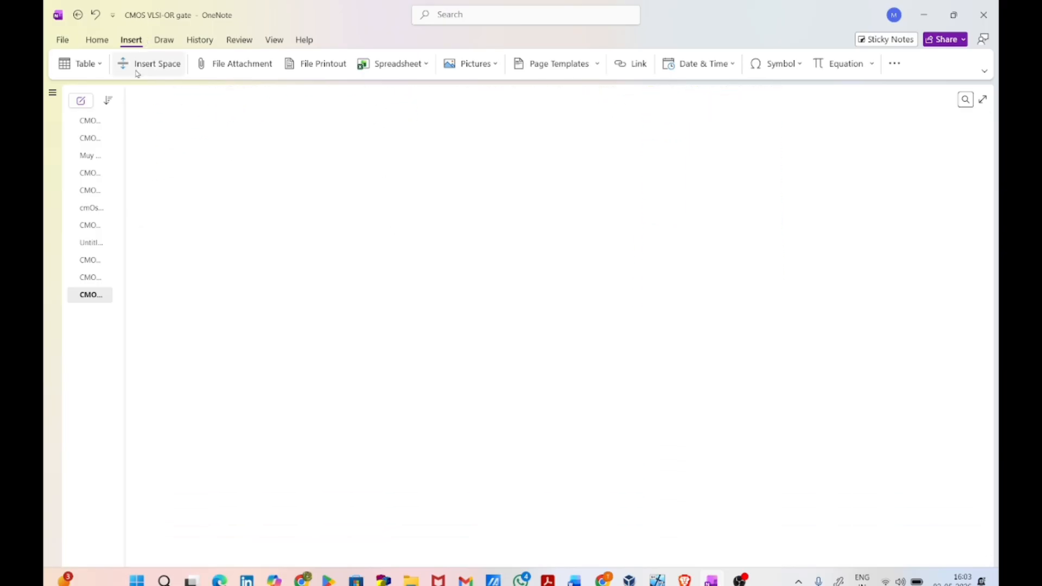
mouse_move(216, 114)
left_mouse_down()
mouse_move(199, 131)
mouse_move(232, 116)
mouse_move(253, 129)
mouse_move(332, 118)
mouse_move(301, 114)
left_mouse_up()
left_click_drag(191, 148, 318, 126)
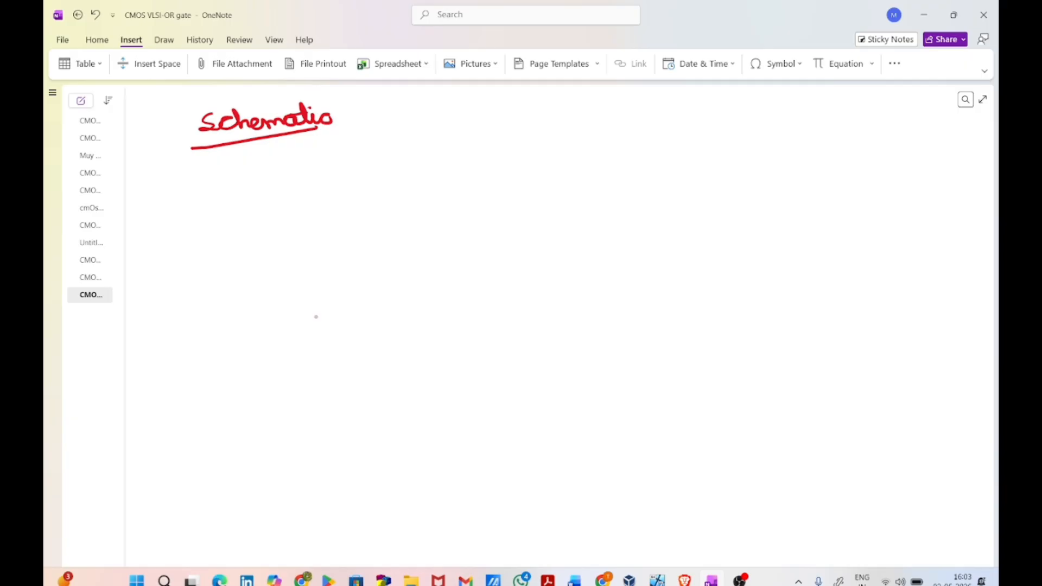
Draw two parallel pull-down transistor channels between a shared top rail and a bottom rail connected to gnd.
left_click_drag(357, 354, 357, 377)
left_click_drag(244, 396, 467, 371)
mouse_move(245, 396)
left_mouse_down()
mouse_move(251, 423)
mouse_move(220, 432)
mouse_move(258, 460)
mouse_move(262, 495)
left_mouse_up()
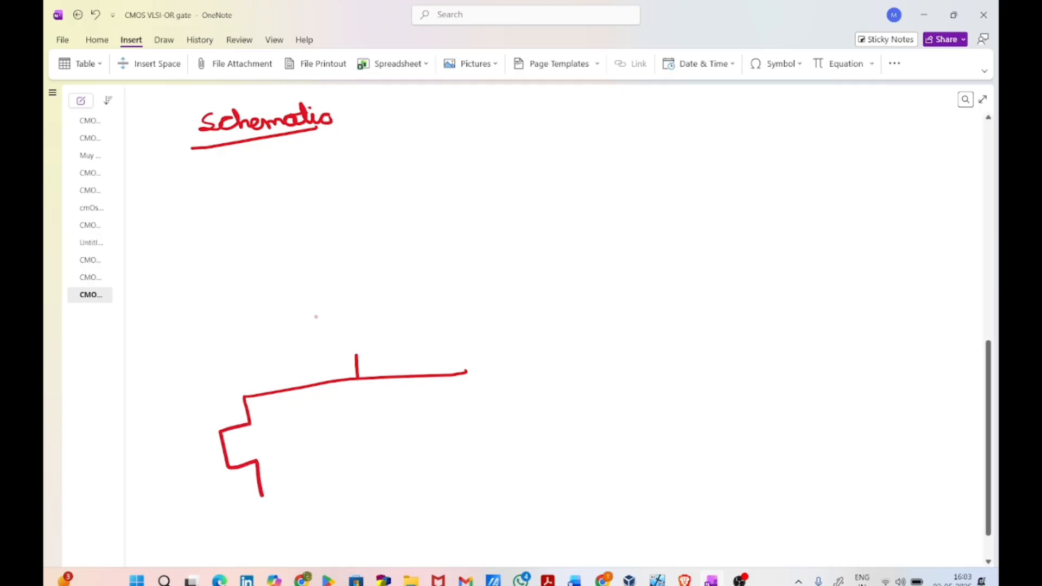
mouse_move(467, 372)
left_mouse_down()
mouse_move(467, 400)
mouse_move(437, 403)
mouse_move(475, 469)
left_mouse_up()
left_click_drag(262, 496, 487, 468)
left_click_drag(358, 482, 360, 499)
mouse_move(356, 498)
left_mouse_down()
mouse_move(389, 513)
mouse_move(414, 485)
left_mouse_up()
Add source arrows and substrate connections labelled "sub" to both pull-down transistors.
mouse_move(224, 452)
left_mouse_down()
mouse_move(256, 441)
mouse_move(260, 465)
mouse_move(265, 450)
mouse_move(289, 443)
left_mouse_up()
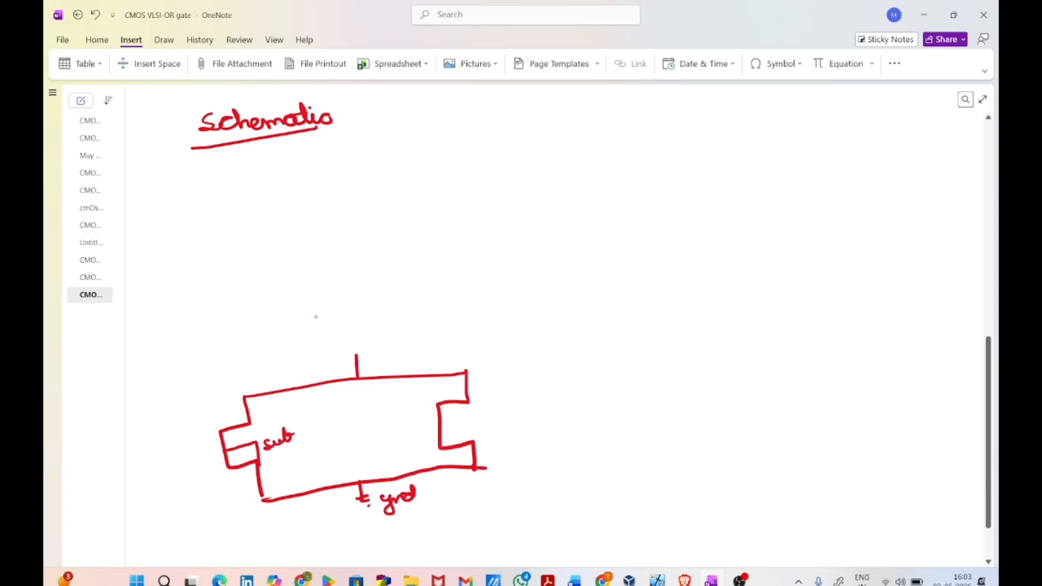
mouse_move(441, 428)
left_mouse_down()
mouse_move(470, 427)
mouse_move(472, 441)
mouse_move(494, 429)
left_mouse_up()
left_click_drag(497, 411, 500, 429)
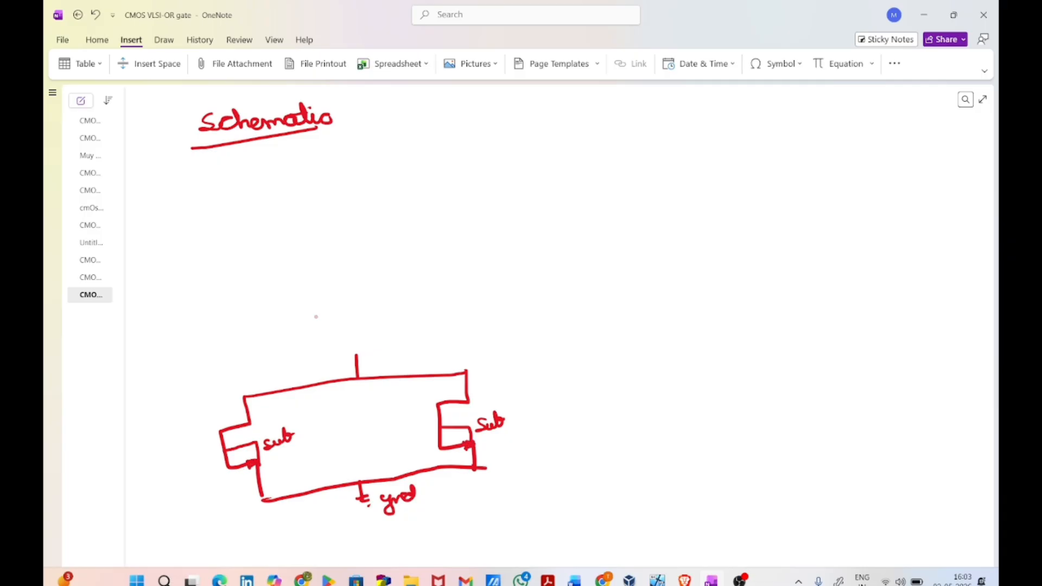
Draw the gates of the two pull-down transistors and label their inputs A and B.
mouse_move(215, 433)
left_mouse_down()
mouse_move(218, 473)
mouse_move(202, 456)
mouse_move(160, 470)
left_mouse_up()
mouse_move(173, 443)
left_mouse_down()
mouse_move(171, 465)
mouse_move(181, 459)
left_mouse_up()
left_click_drag(171, 455, 185, 454)
mouse_move(425, 408)
left_mouse_down()
mouse_move(427, 452)
mouse_move(381, 432)
left_mouse_up()
left_click_drag(392, 414, 395, 425)
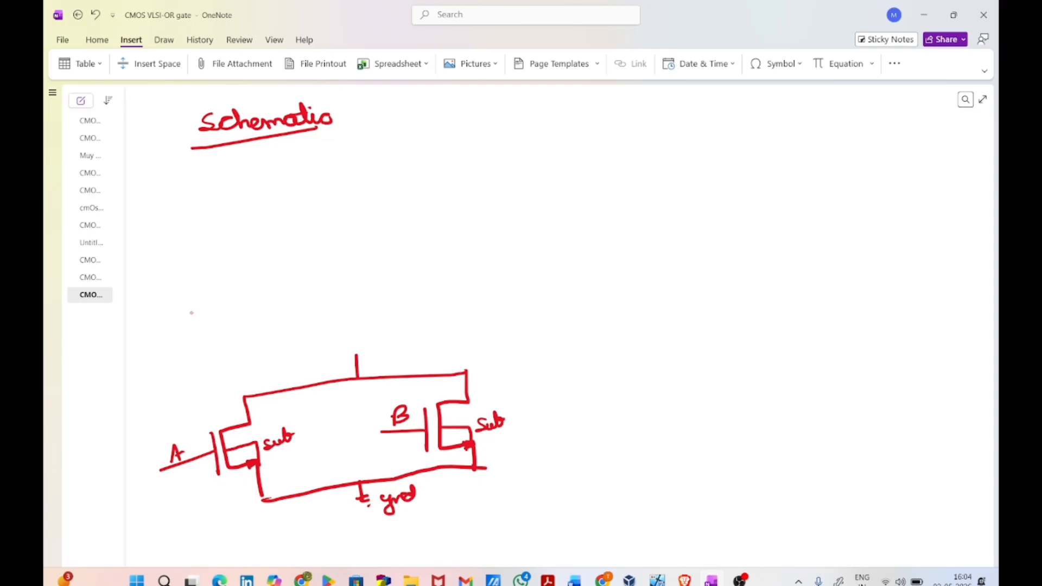
Mark the drain D, source S and gate G terminals on both pull-down transistors.
left_click_drag(255, 403, 255, 413)
left_click_drag(472, 382, 471, 395)
left_click_drag(284, 476, 271, 485)
left_click_drag(488, 451, 477, 463)
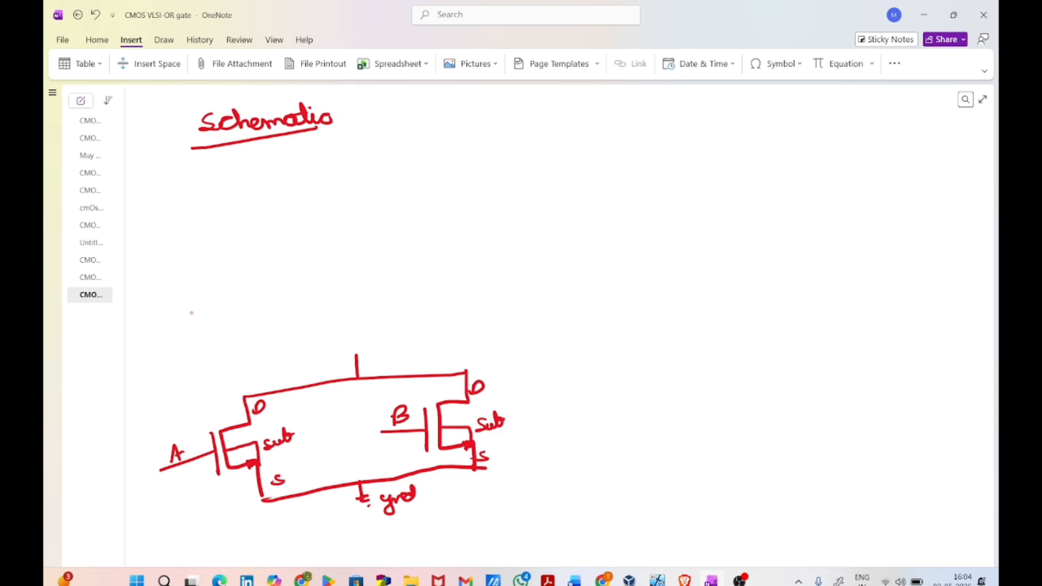
left_click_drag(201, 443, 207, 447)
left_click_drag(412, 420, 419, 428)
Draw two series pull-up transistor channels from the shared top rail up to a supply labelled VDD.
left_click_drag(356, 324, 356, 364)
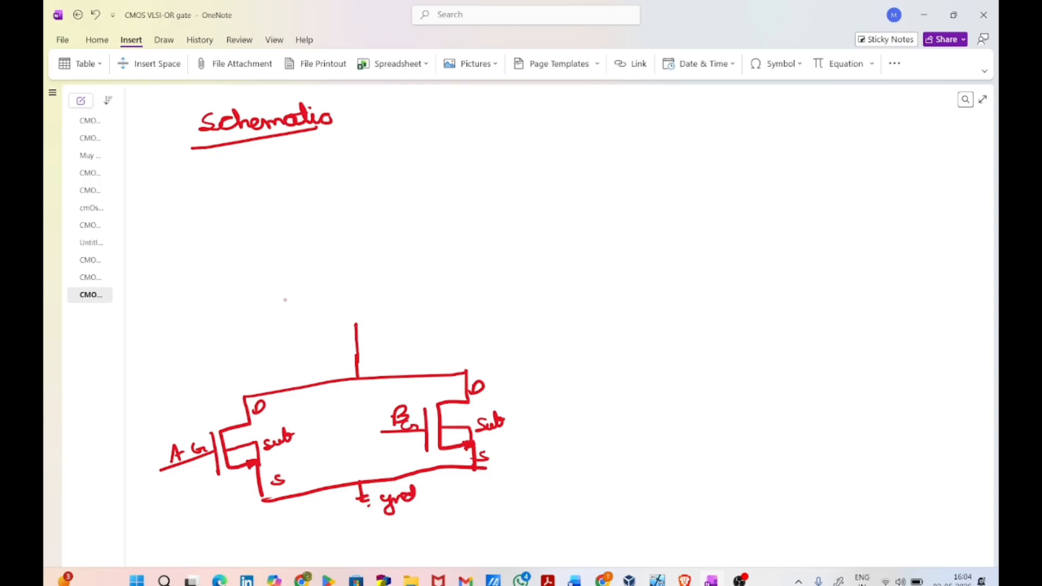
mouse_move(357, 328)
left_mouse_down()
mouse_move(358, 304)
mouse_move(320, 307)
mouse_move(321, 274)
mouse_move(325, 258)
mouse_move(358, 256)
left_mouse_up()
left_click_drag(357, 206, 357, 257)
mouse_move(357, 138)
left_mouse_down()
mouse_move(360, 156)
mouse_move(319, 162)
mouse_move(357, 206)
left_mouse_up()
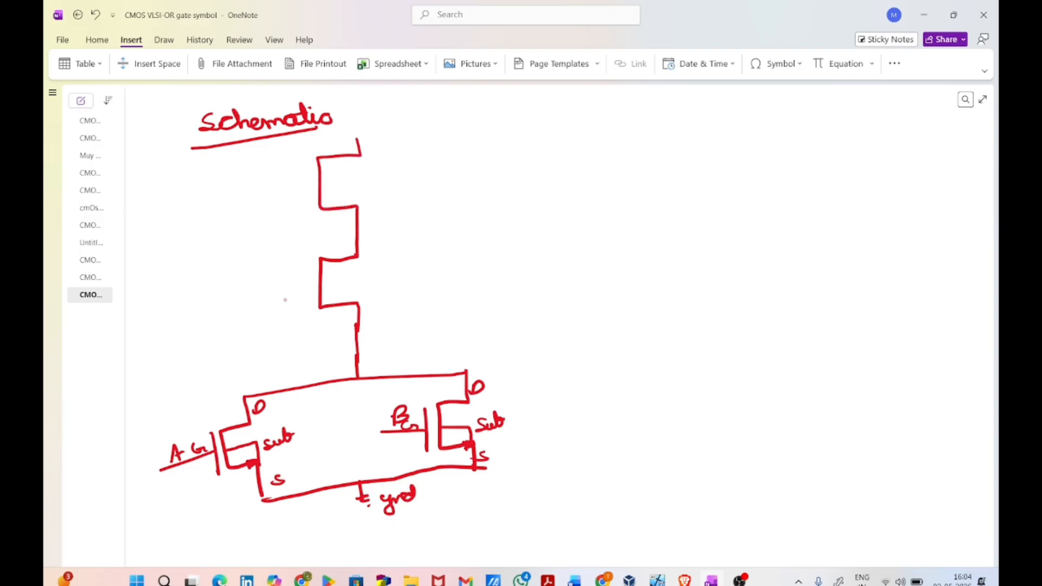
mouse_move(348, 140)
left_mouse_down()
mouse_move(393, 126)
mouse_move(404, 147)
left_mouse_up()
Draw the gates of the series pull-up transistors, labelling the upper input A, the lower input B and each gate G.
mouse_move(304, 259)
left_mouse_down()
mouse_move(305, 305)
mouse_move(262, 284)
mouse_move(241, 288)
mouse_move(253, 282)
left_mouse_up()
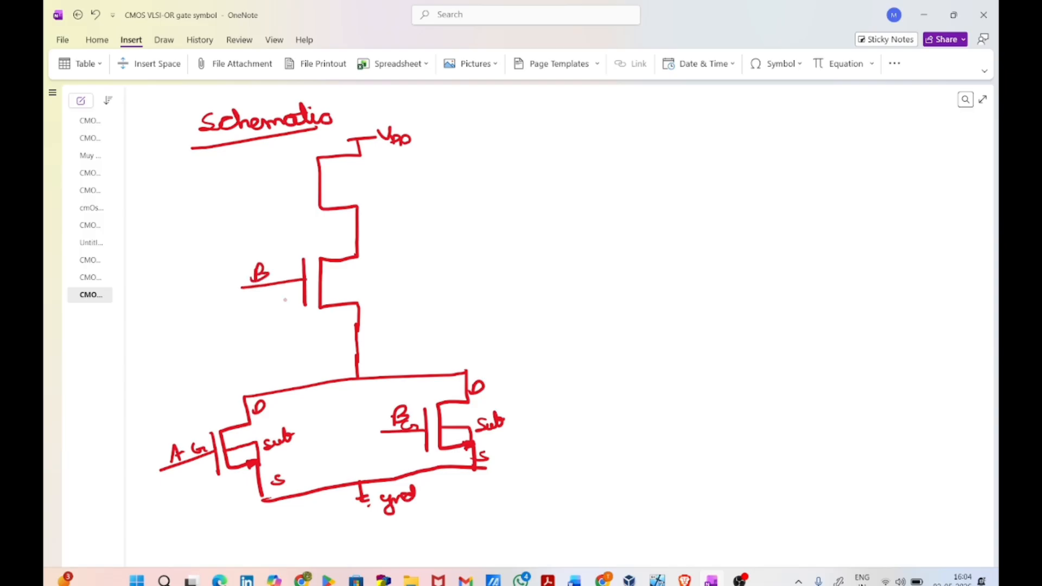
mouse_move(302, 165)
left_mouse_down()
mouse_move(305, 212)
mouse_move(253, 200)
mouse_move(250, 175)
left_mouse_up()
left_click_drag(251, 175, 258, 184)
mouse_move(294, 172)
left_mouse_down()
mouse_move(288, 182)
mouse_move(299, 184)
left_mouse_up()
left_click_drag(287, 255, 296, 264)
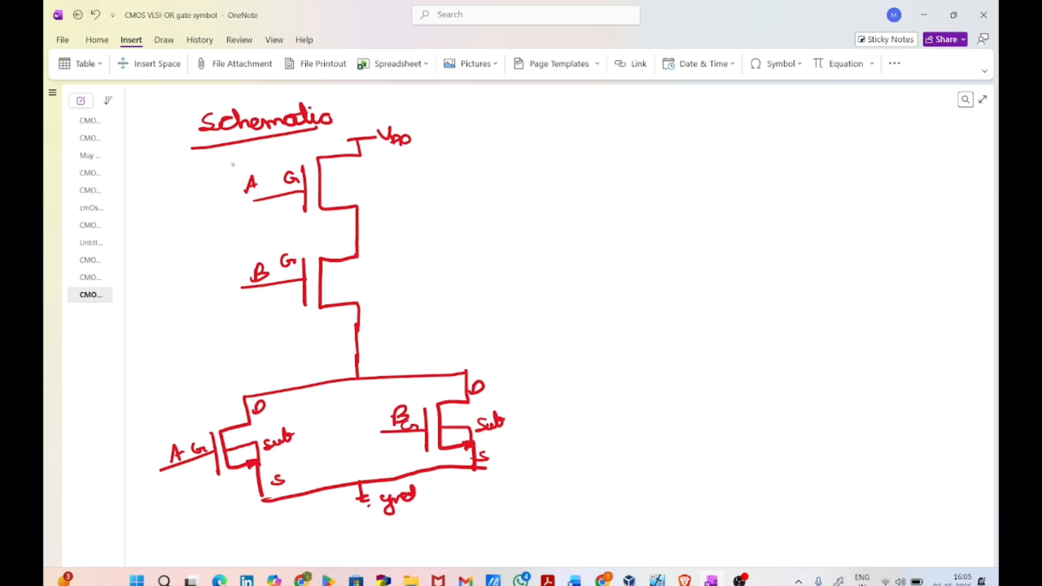
Connect the substrates of both series pull-up transistors to VDD.
left_click_drag(322, 185, 348, 183)
left_click_drag(361, 175, 360, 153)
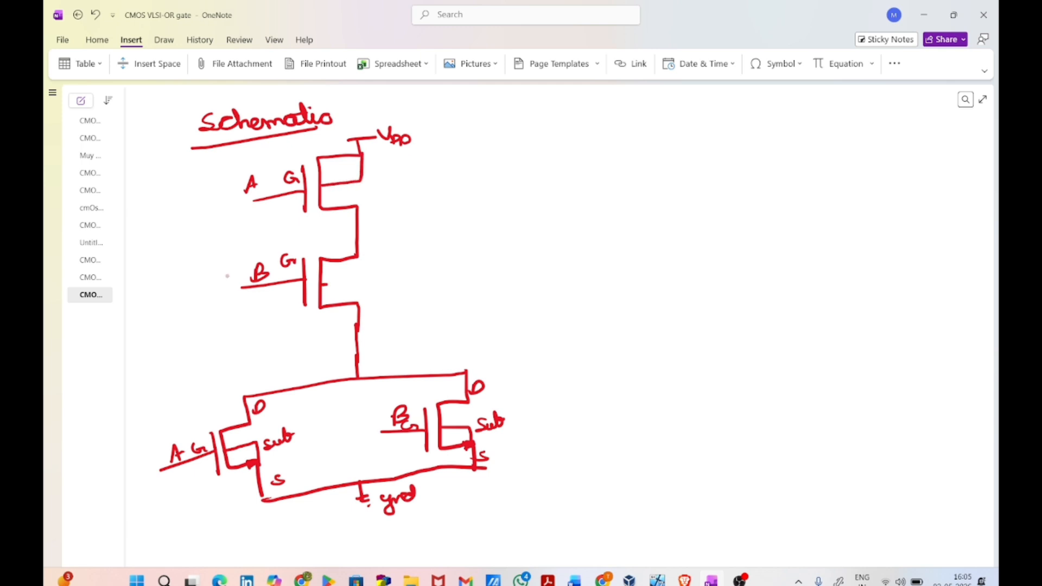
mouse_move(322, 282)
left_mouse_down()
mouse_move(368, 279)
mouse_move(378, 154)
mouse_move(361, 152)
left_mouse_up()
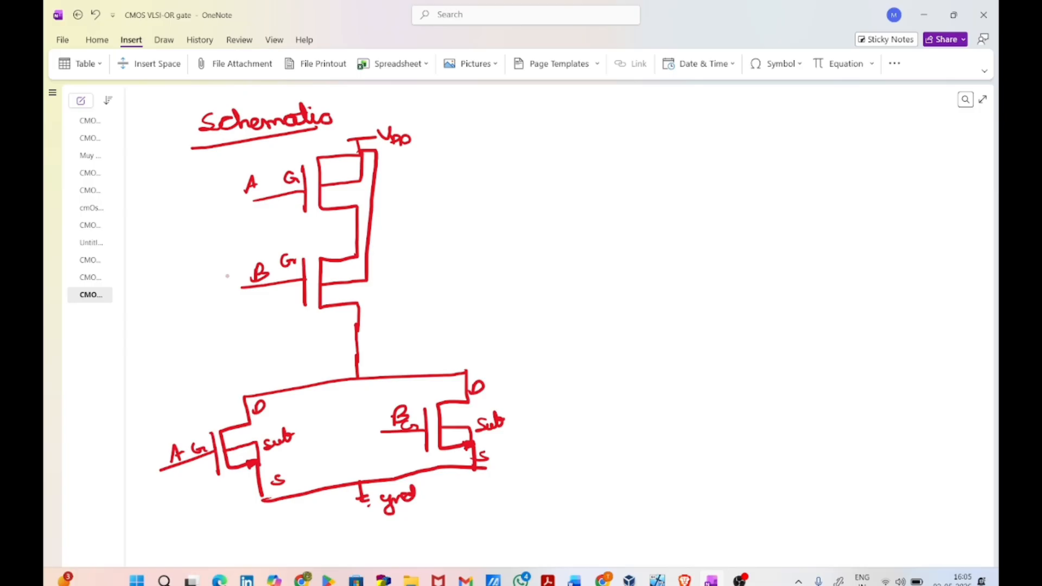
Draw the first stage's output line labelled A+B with an overbar and wire it to the inverter's input.
mouse_move(358, 343)
left_mouse_down()
mouse_move(426, 330)
mouse_move(381, 323)
mouse_move(416, 318)
mouse_move(412, 297)
left_mouse_up()
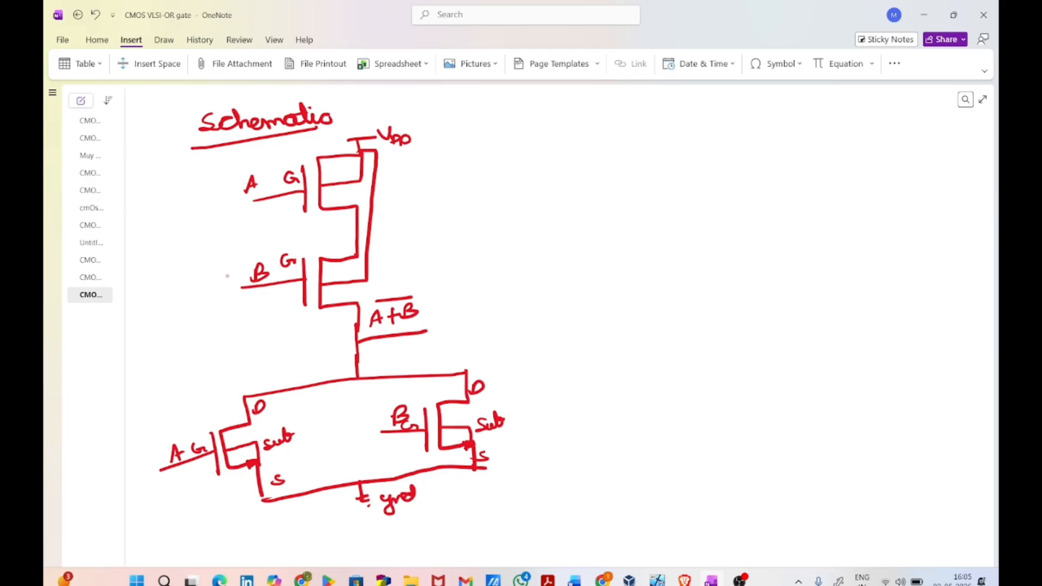
mouse_move(411, 337)
left_mouse_down()
mouse_move(499, 319)
mouse_move(520, 296)
mouse_move(520, 351)
left_mouse_up()
mouse_move(520, 304)
left_mouse_down()
mouse_move(537, 261)
mouse_move(581, 261)
left_mouse_up()
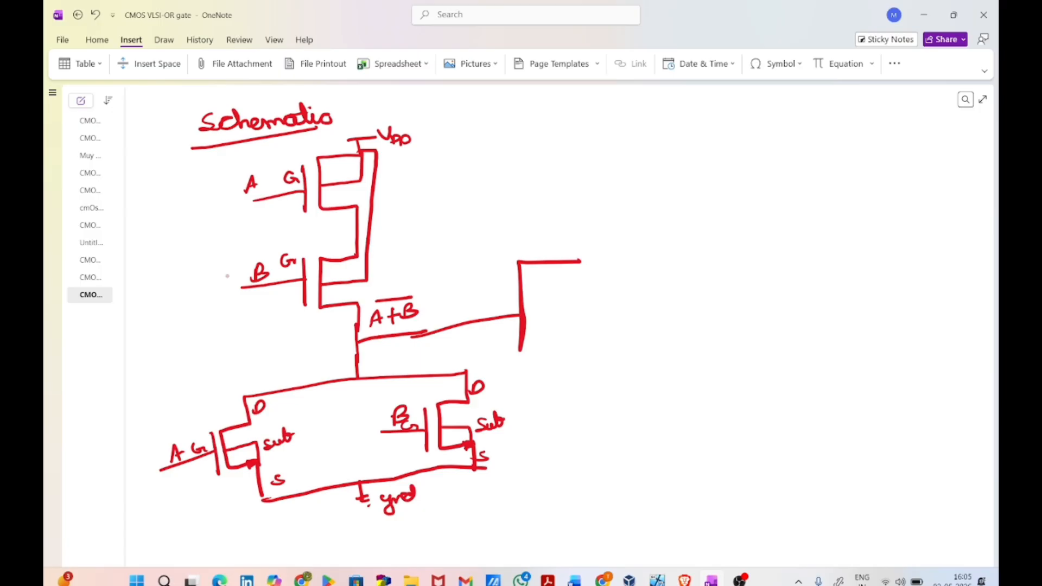
Draw the inverter's grounded lower transistor and label its gate G, substrate "sub" and source S.
mouse_move(520, 344)
left_mouse_down()
mouse_move(588, 367)
mouse_move(580, 388)
left_mouse_up()
mouse_move(617, 348)
left_mouse_down()
mouse_move(594, 377)
mouse_move(619, 380)
mouse_move(621, 414)
left_mouse_up()
mouse_move(596, 367)
left_mouse_down()
mouse_move(620, 367)
mouse_move(622, 379)
mouse_move(663, 368)
mouse_move(632, 401)
left_mouse_up()
mouse_move(612, 414)
left_mouse_down()
mouse_move(631, 410)
mouse_move(622, 422)
left_mouse_up()
mouse_move(567, 352)
left_mouse_down()
mouse_move(557, 357)
mouse_move(569, 359)
left_mouse_up()
left_click_drag(569, 356, 578, 358)
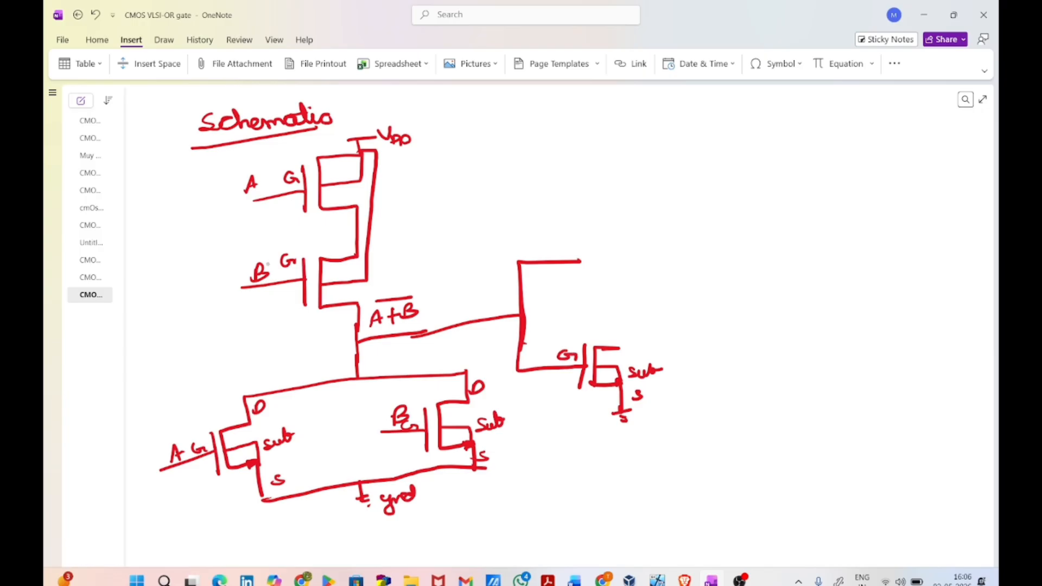
Draw the inverter's upper transistor joined to the lower one, with its substrate labelled "sub" and tied to VDD.
left_click_drag(580, 230, 574, 289)
mouse_move(596, 230)
left_mouse_down()
mouse_move(623, 231)
mouse_move(588, 275)
mouse_move(625, 274)
mouse_move(617, 346)
left_mouse_up()
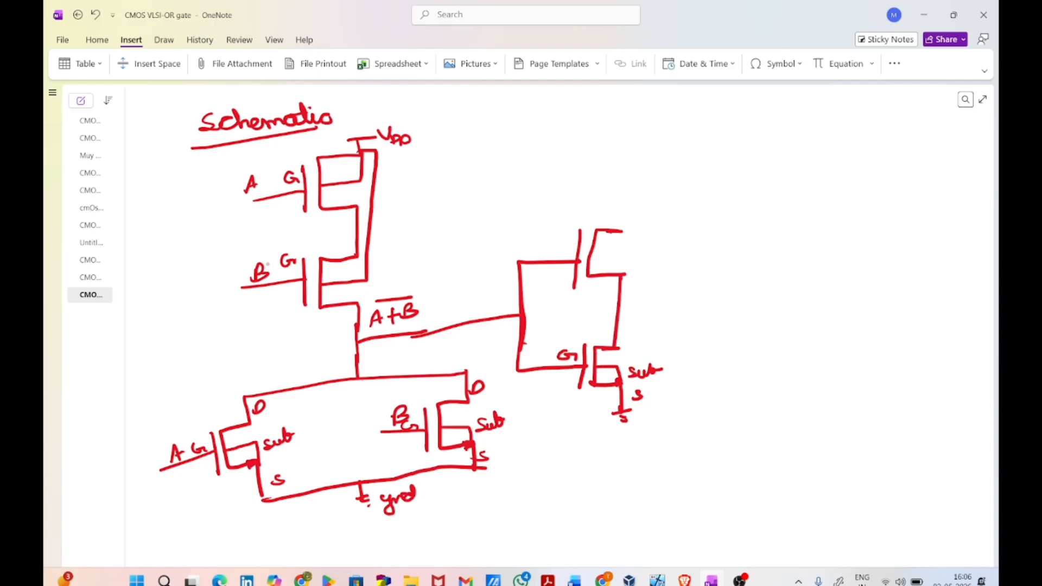
mouse_move(592, 253)
left_mouse_down()
mouse_move(622, 253)
mouse_move(616, 203)
mouse_move(656, 198)
left_mouse_up()
mouse_move(631, 234)
left_mouse_down()
mouse_move(635, 242)
mouse_move(667, 235)
left_mouse_up()
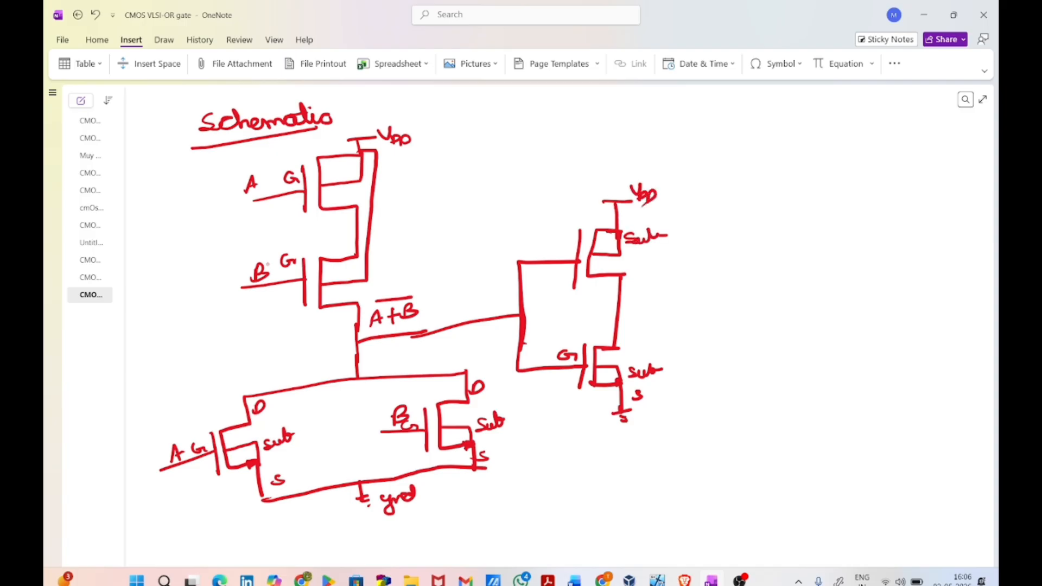
Label the inverter's upper gate G and both drains D, and draw its output line marked y = A+B.
mouse_move(591, 231)
left_mouse_down()
mouse_move(592, 242)
mouse_move(563, 252)
left_mouse_up()
left_click_drag(631, 277, 631, 288)
mouse_move(632, 275)
left_mouse_down()
mouse_move(630, 327)
mouse_move(665, 303)
mouse_move(683, 307)
mouse_move(671, 320)
left_mouse_up()
left_click_drag(686, 302, 698, 309)
mouse_move(707, 313)
left_mouse_down()
mouse_move(717, 294)
mouse_move(723, 315)
left_mouse_up()
left_click_drag(721, 305, 743, 312)
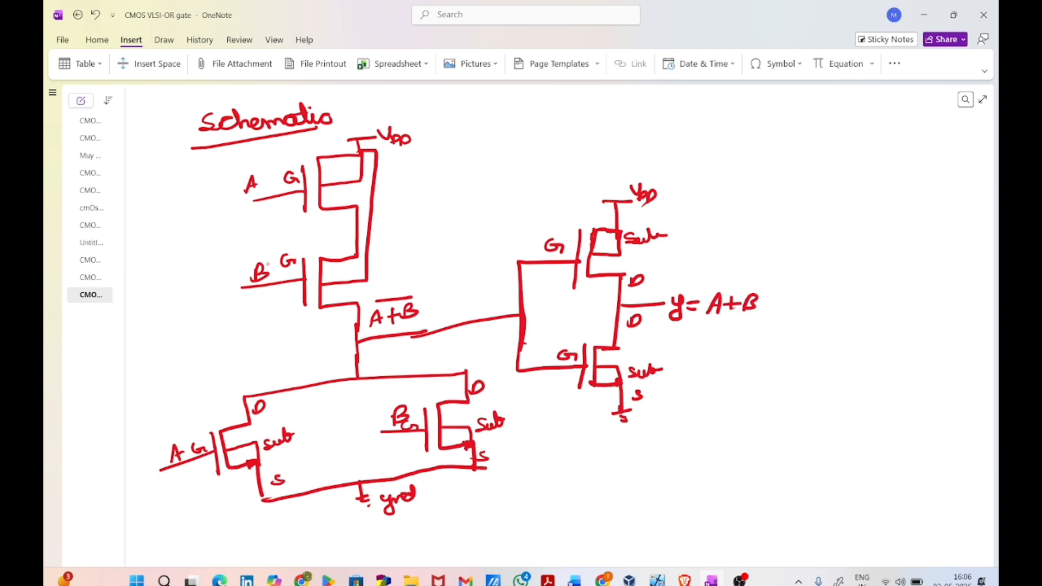
Label the inverter's ground "gnd" and add source arrows to the three pull-up transistors.
mouse_move(645, 418)
left_mouse_down()
mouse_move(640, 433)
mouse_move(672, 411)
left_mouse_up()
left_click_drag(608, 222, 605, 233)
left_click_drag(322, 161, 332, 161)
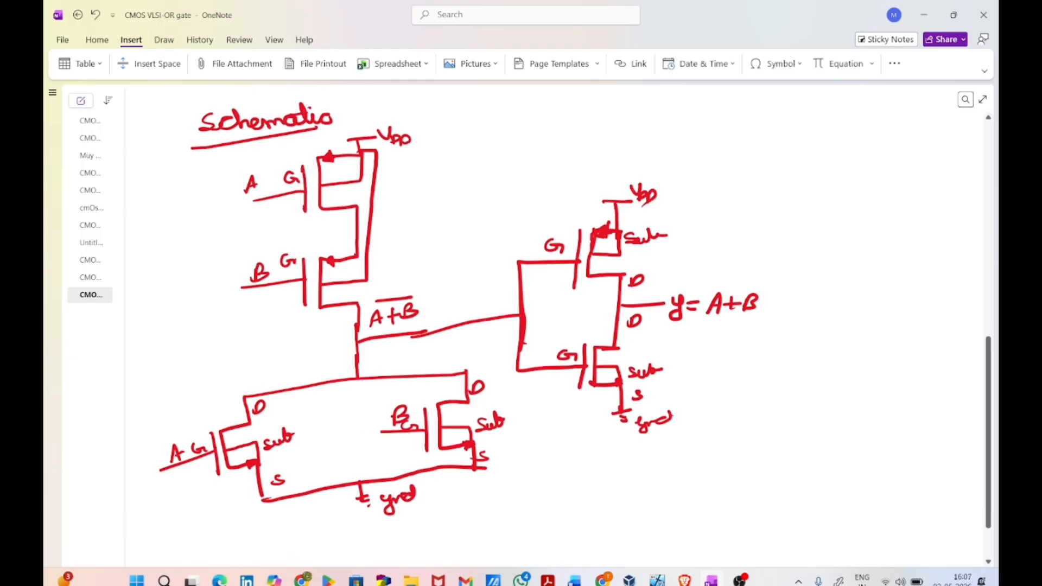
Switch to the cadance virtual machine in VirtualBox and open a Terminal window from its desktop.
left_click(657, 580)
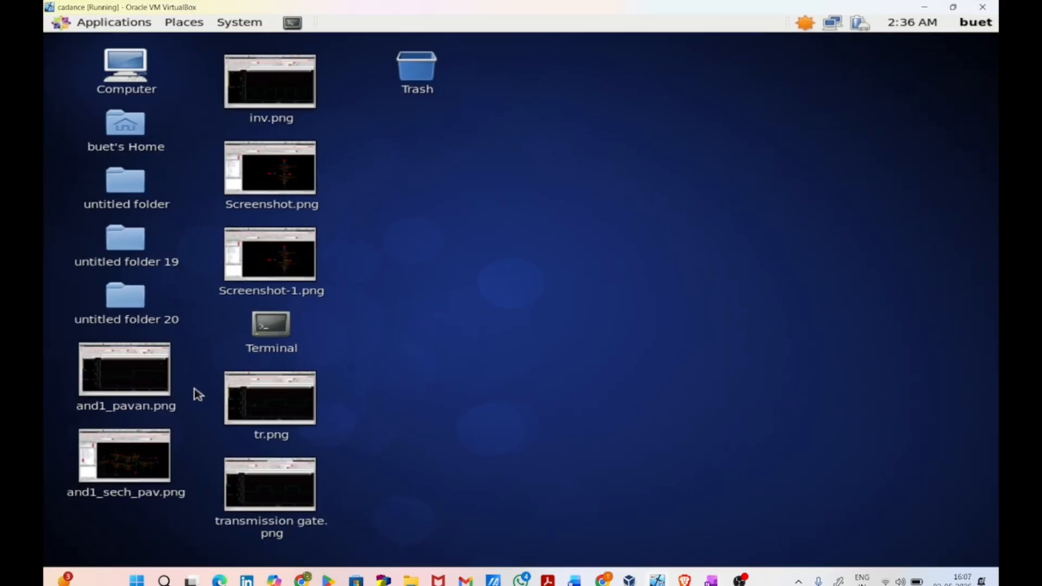
double_click(271, 325)
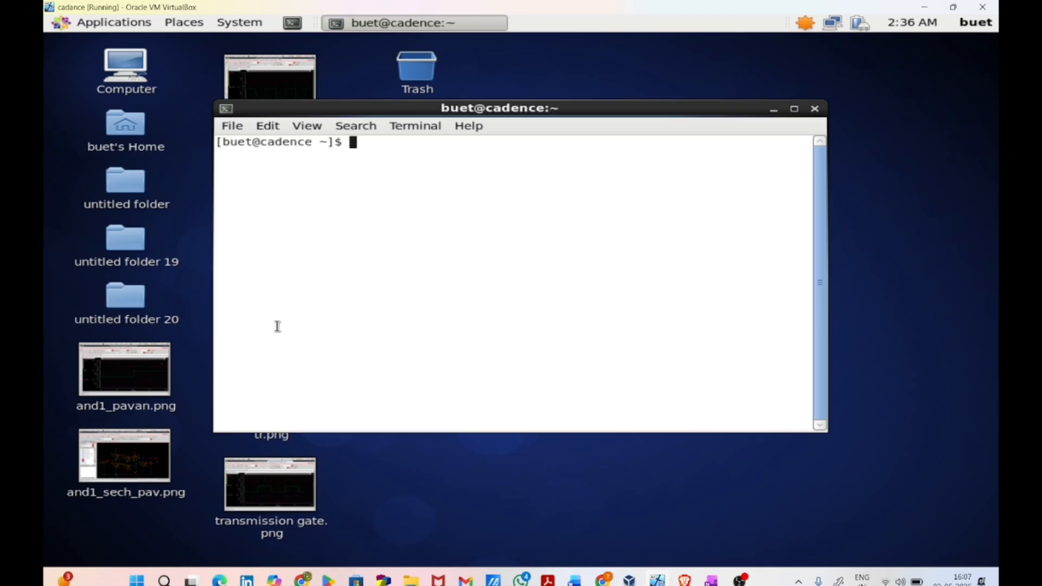
Launch Virtuoso with the terminal command "virtuoso &" and create a schematic cellview named OR in the SUB library, with its editor maximized.
type("virtuoso &")
key("Return")
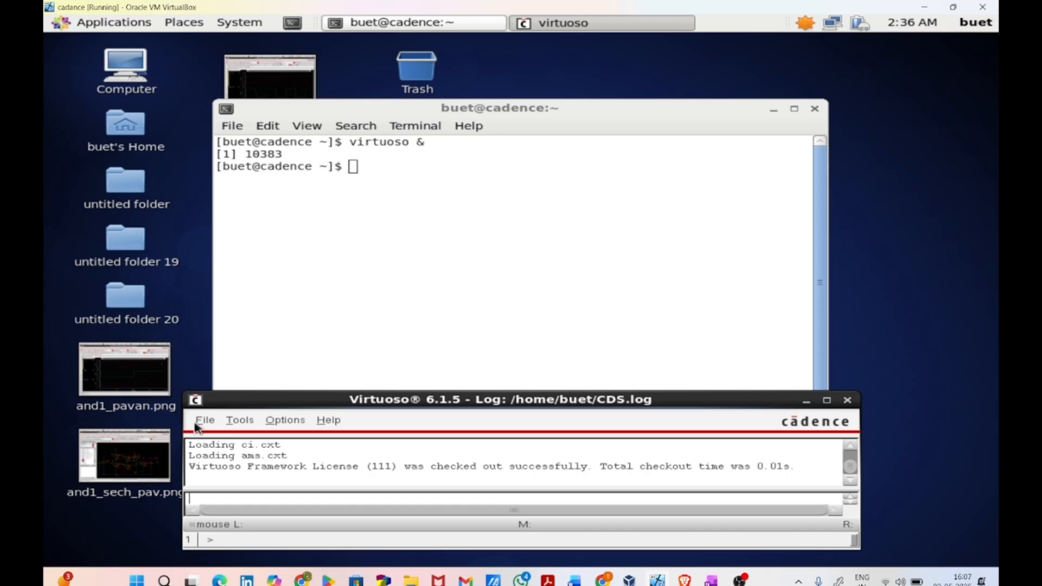
left_click(200, 421)
mouse_move(227, 271)
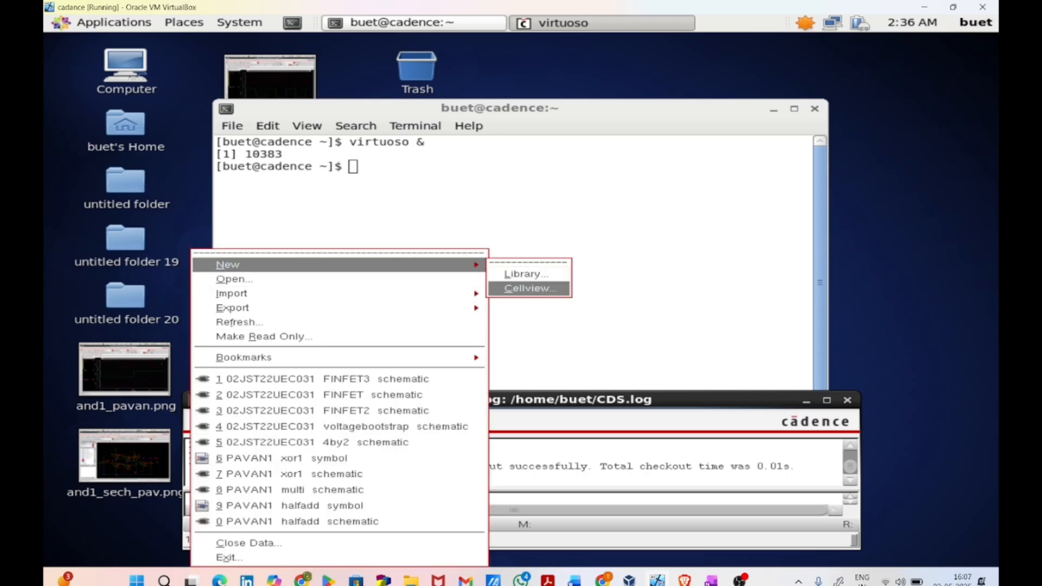
left_click(568, 288)
left_click(577, 92)
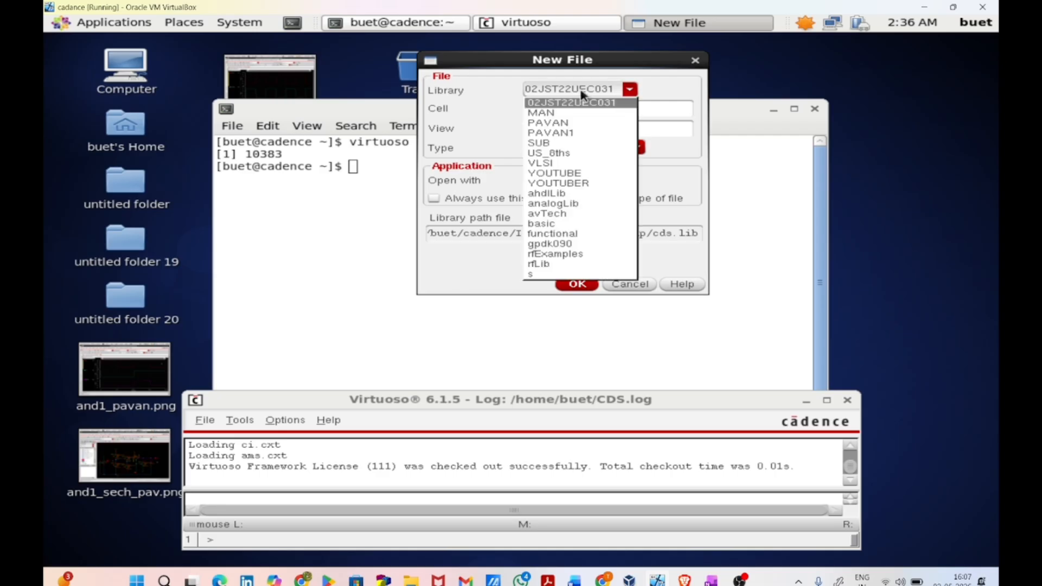
left_click(579, 143)
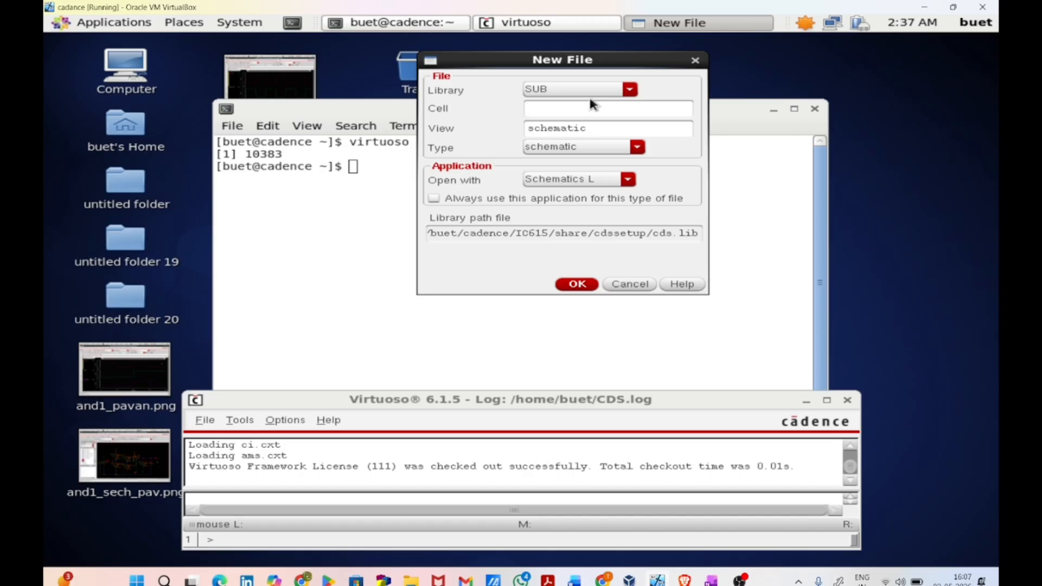
type("OR")
key("Return")
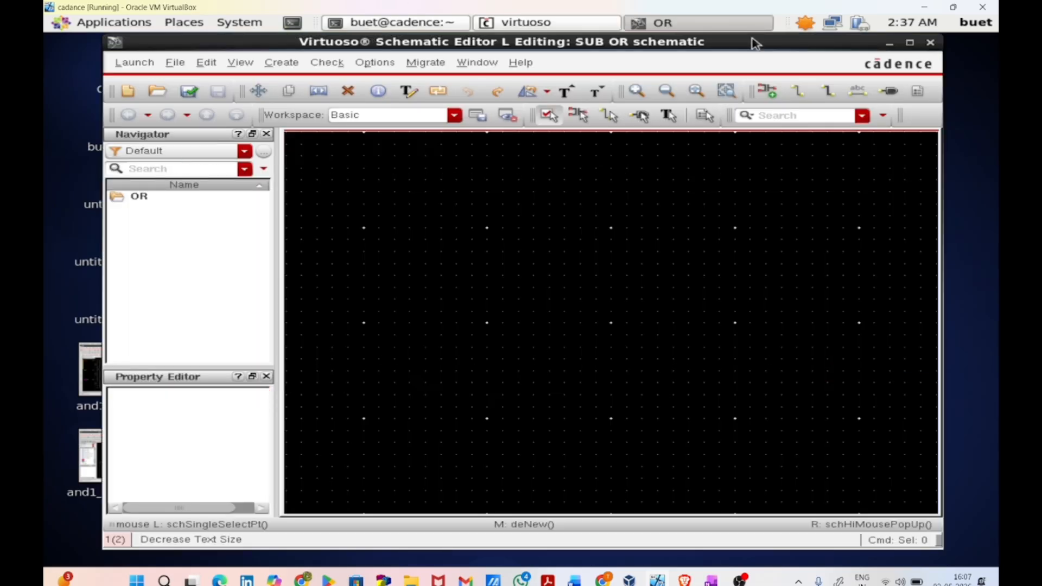
left_click(908, 43)
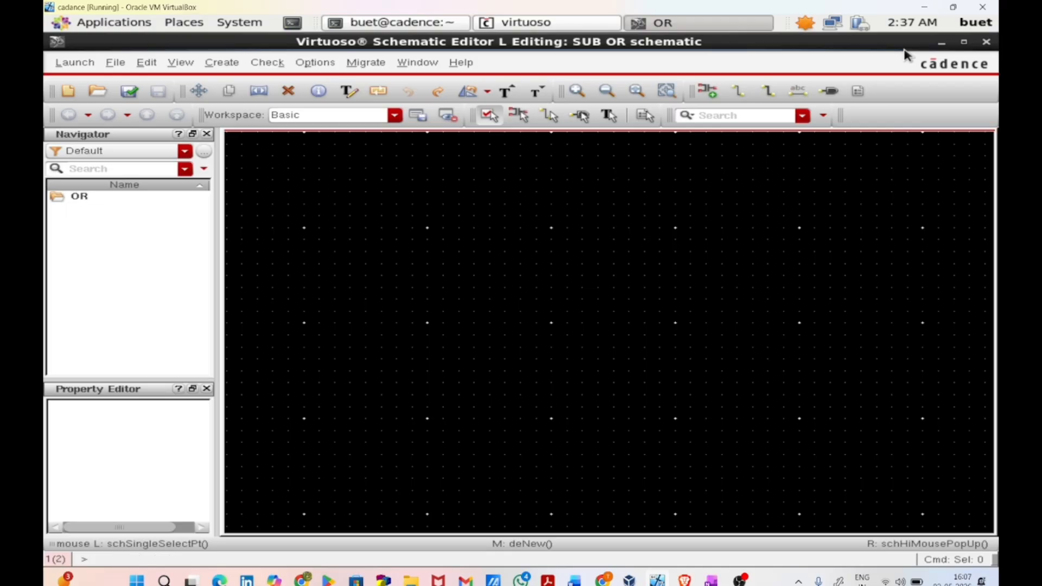
Place one instance of the NOR symbol from the SUB library in the left-centre of the empty schematic.
key("i")
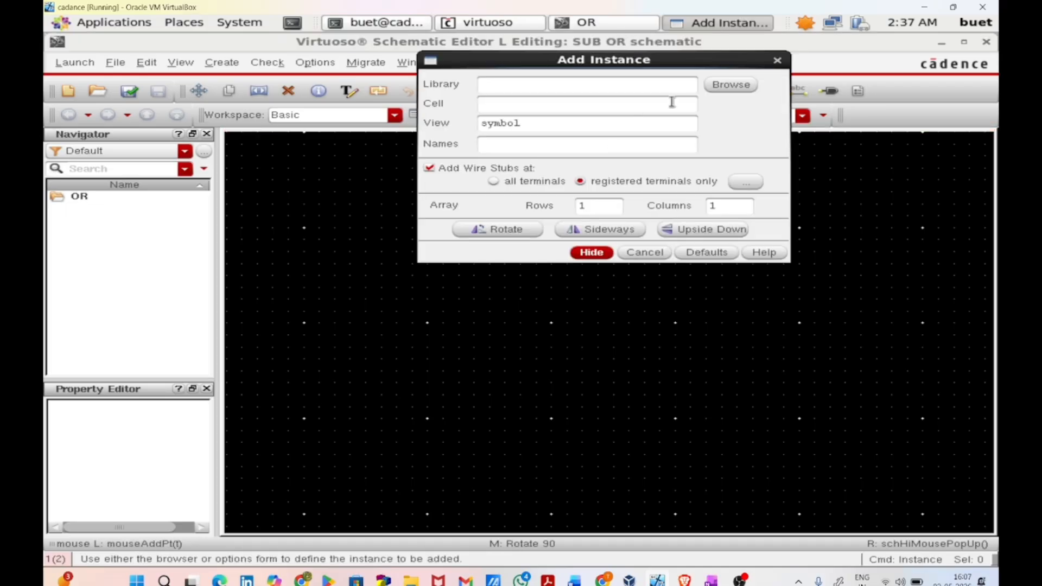
left_click(745, 84)
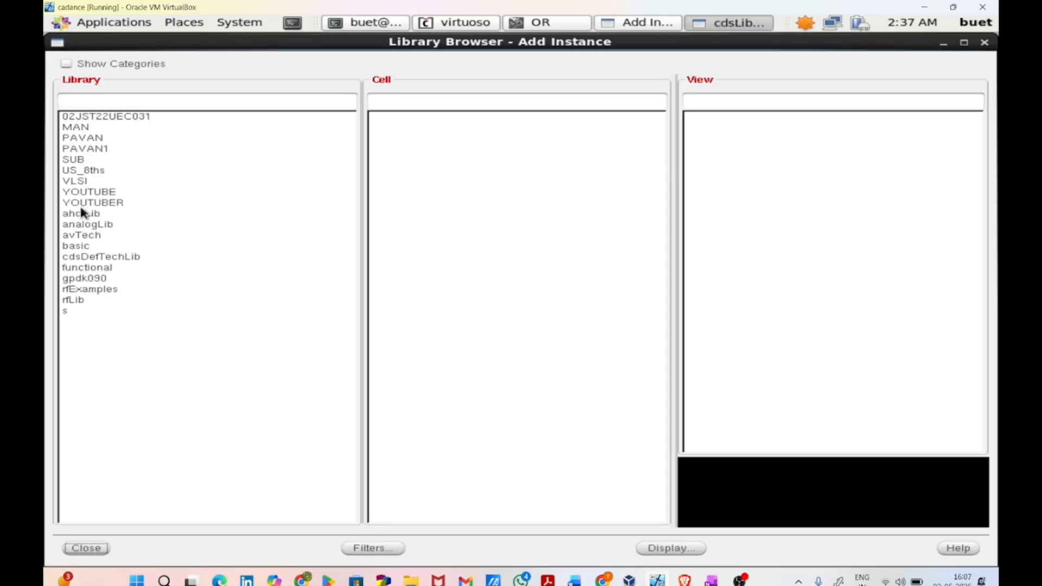
left_click(73, 160)
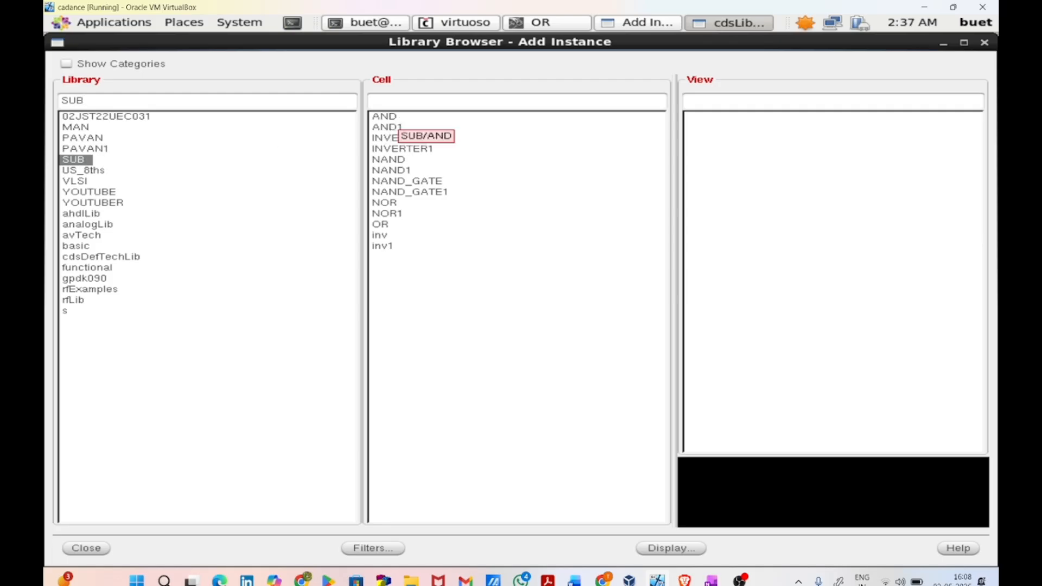
left_click(401, 205)
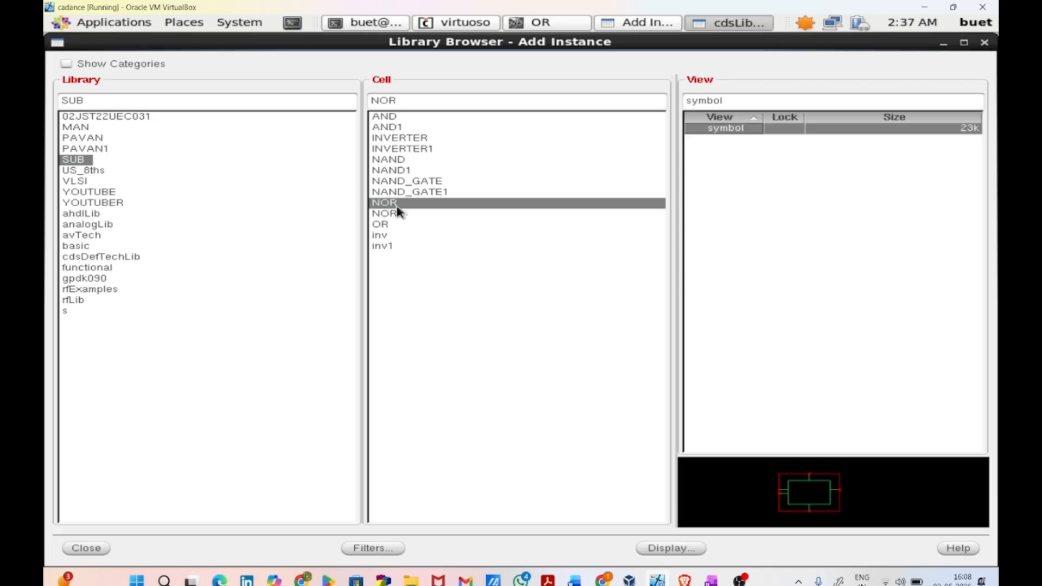
left_click(104, 545)
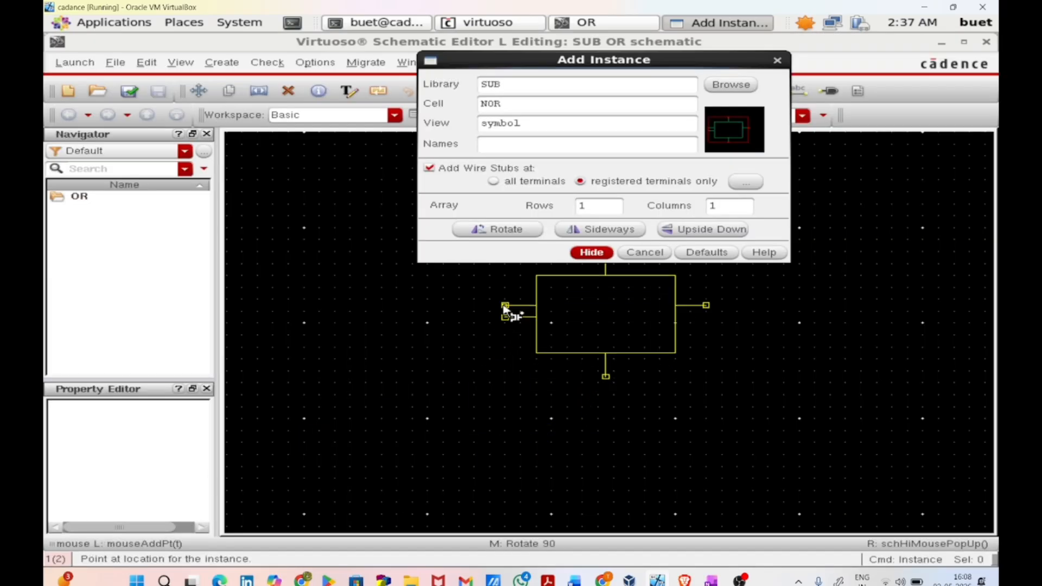
left_click(588, 253)
left_click(381, 300)
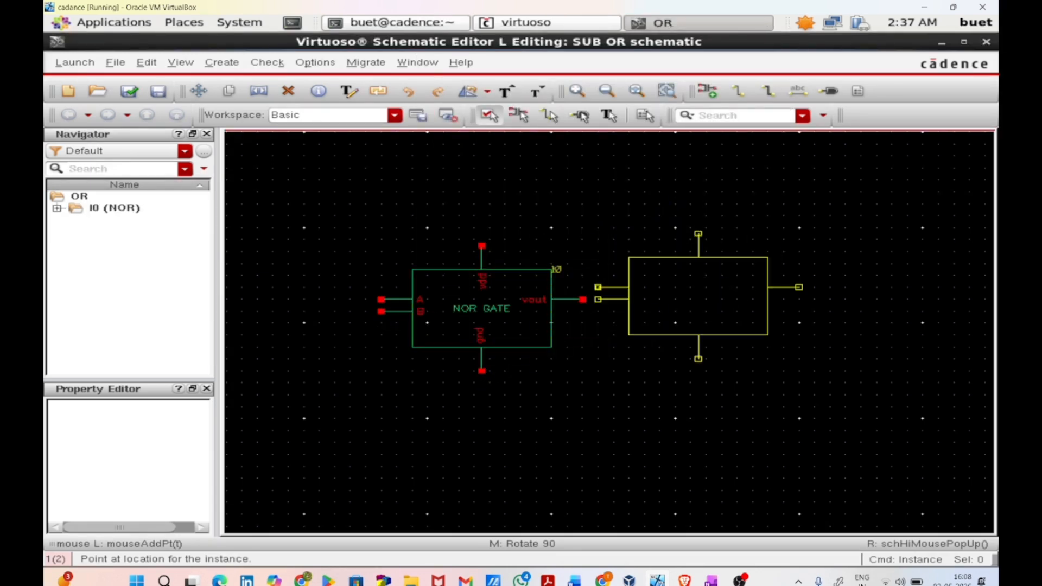
key("Escape")
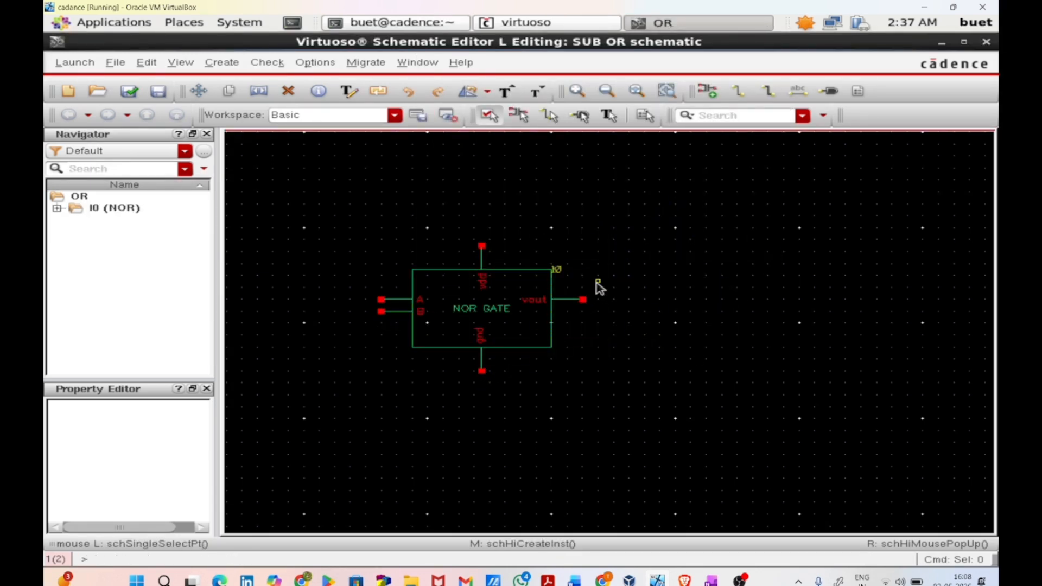
Place one instance of the SUB library's inv symbol beside the NOR gate, with its vin level with the NOR's vout.
key("i")
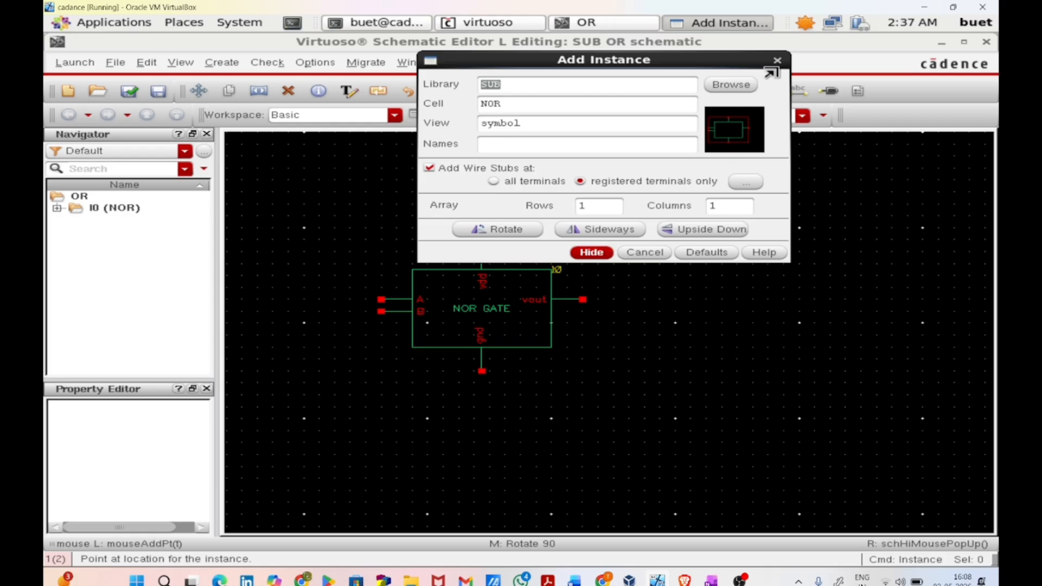
left_click(730, 86)
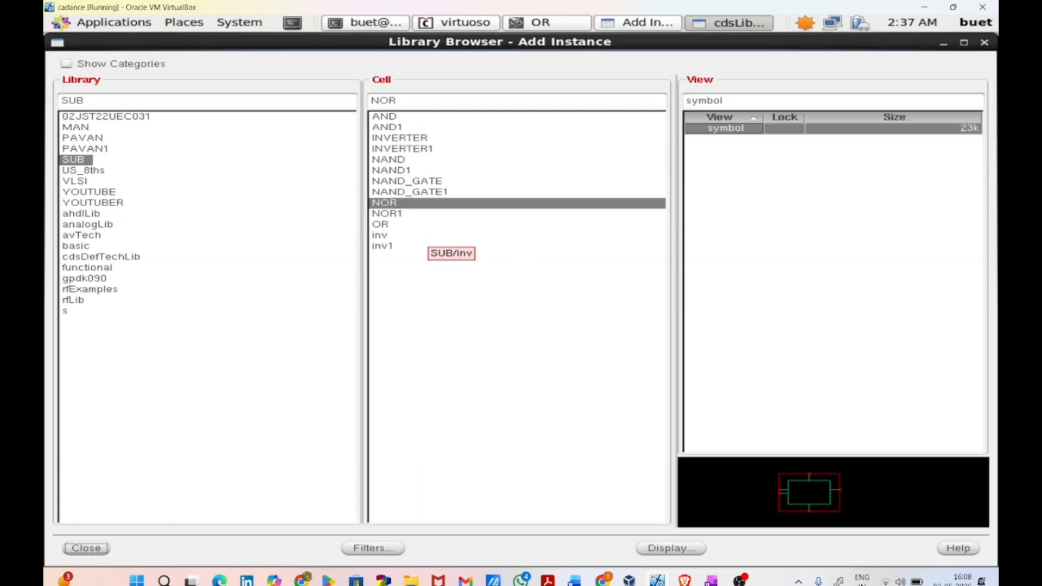
left_click(426, 237)
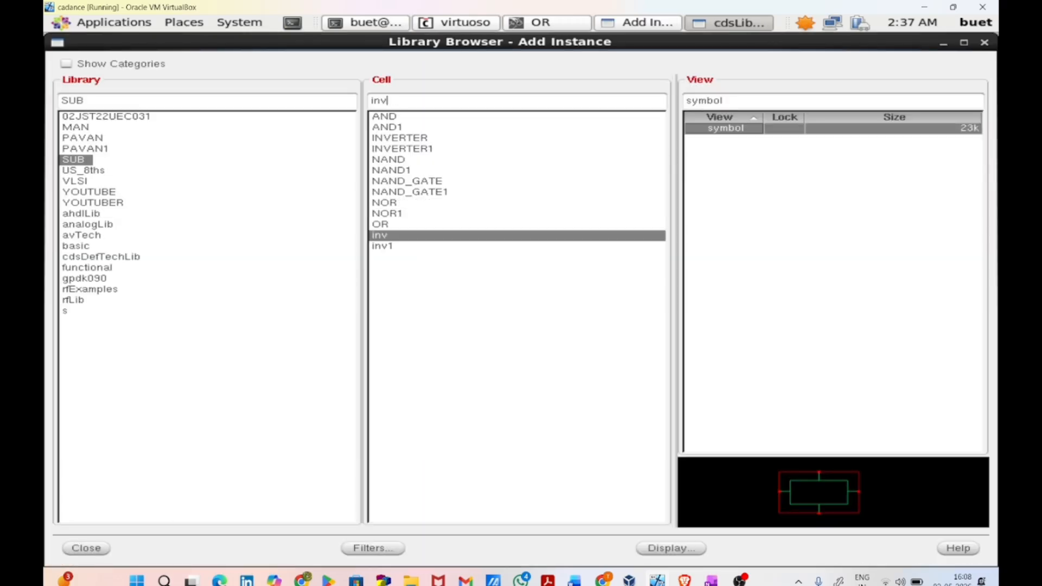
left_click(82, 549)
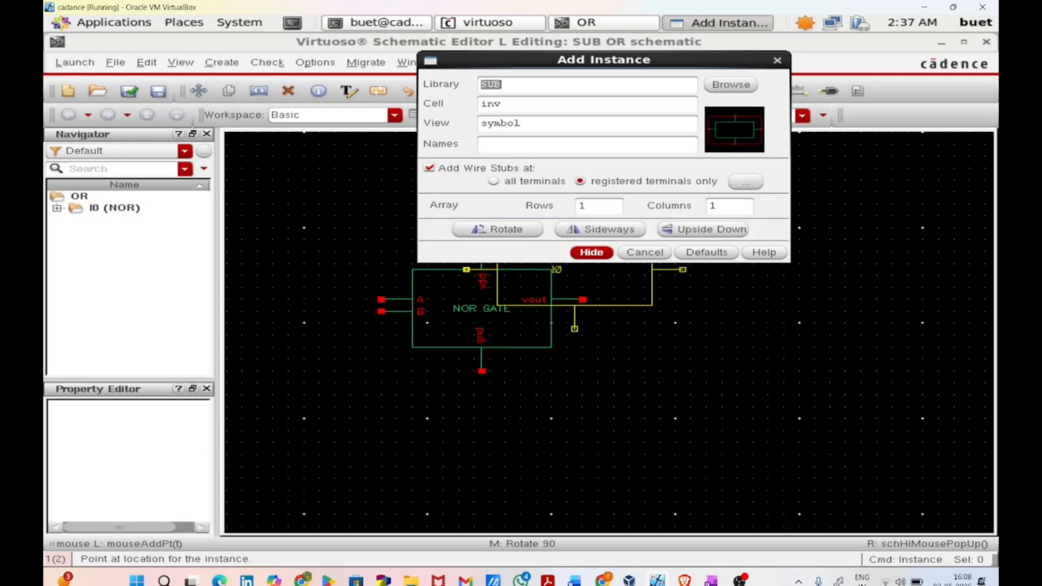
left_click(590, 253)
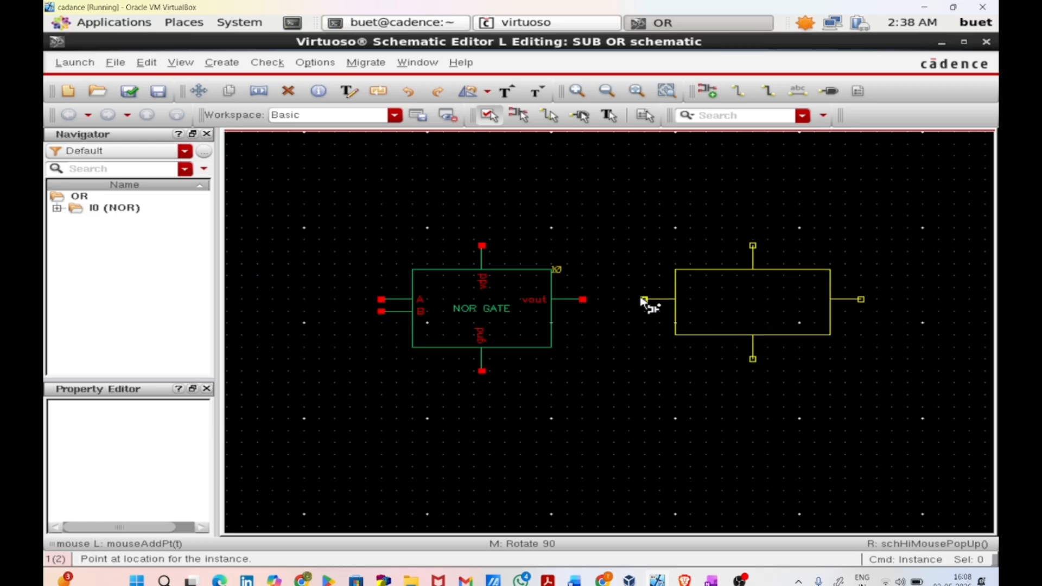
left_click(642, 300)
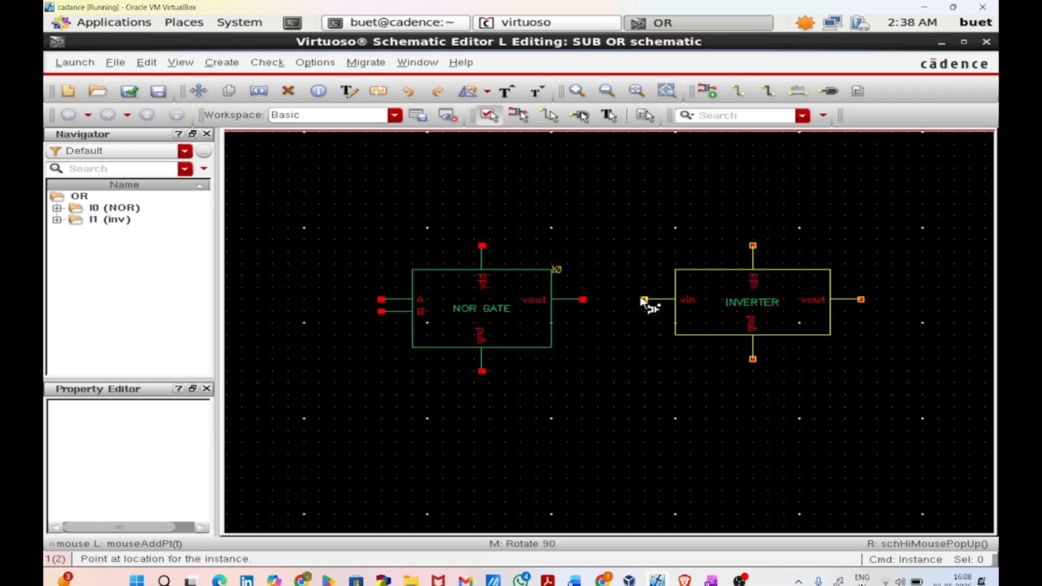
key("Escape")
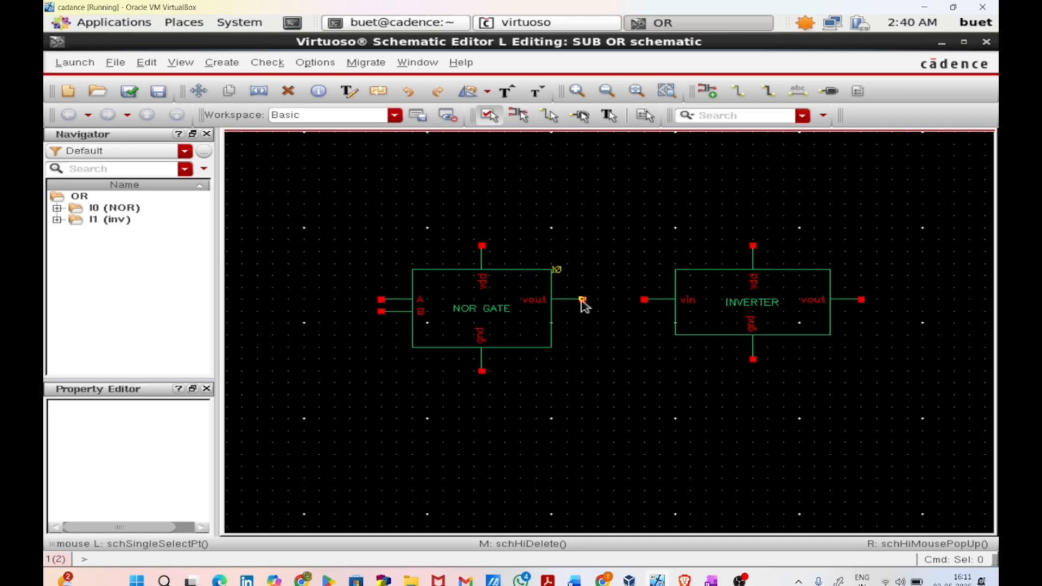
Wire the NOR gate's vout terminal to the inverter's vin terminal.
key("w")
left_click(583, 300)
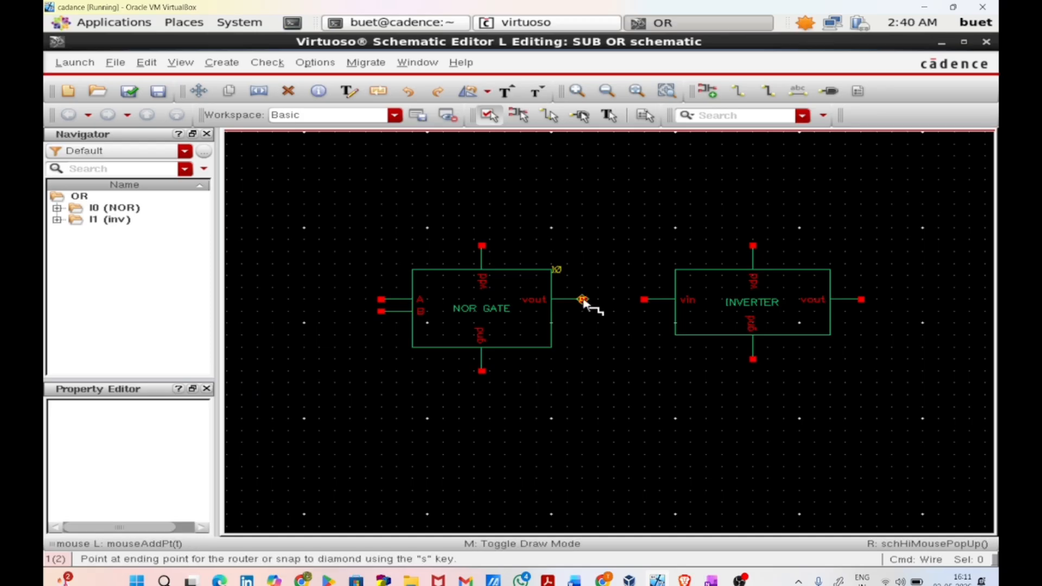
left_click(646, 310)
key("Escape")
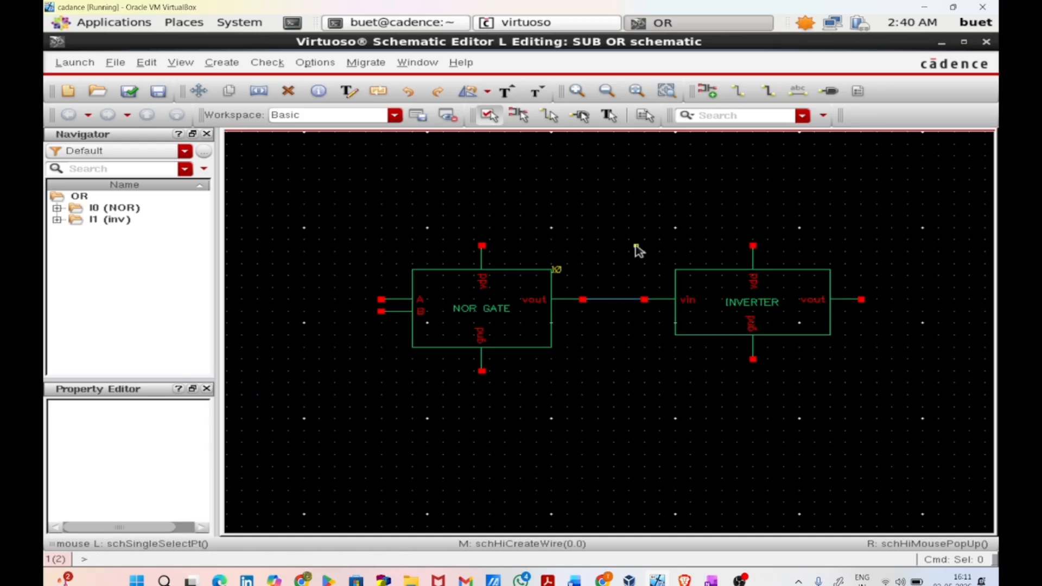
Add input pins A and B beside the NOR inputs, vdd above and gnd below the two gates, with the supply pins rotated vertically.
key("p")
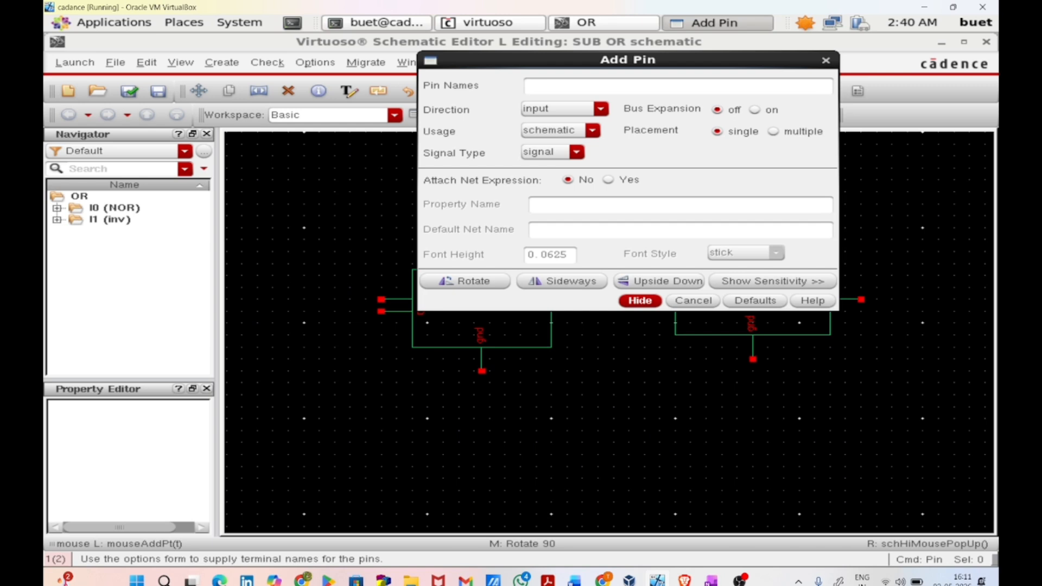
type("A B vdd gnd")
key("Return")
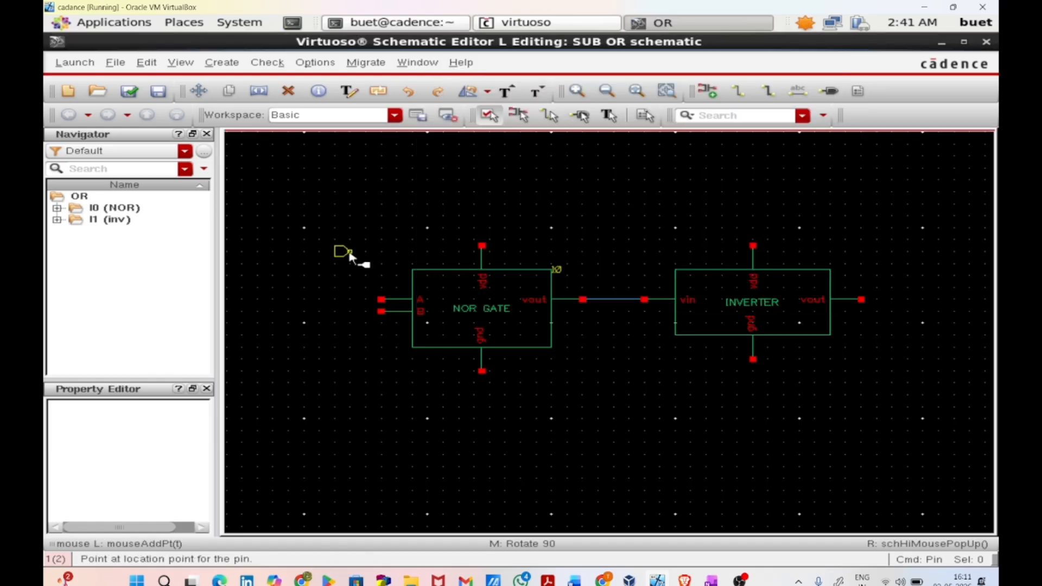
left_click(349, 258)
left_click(341, 377)
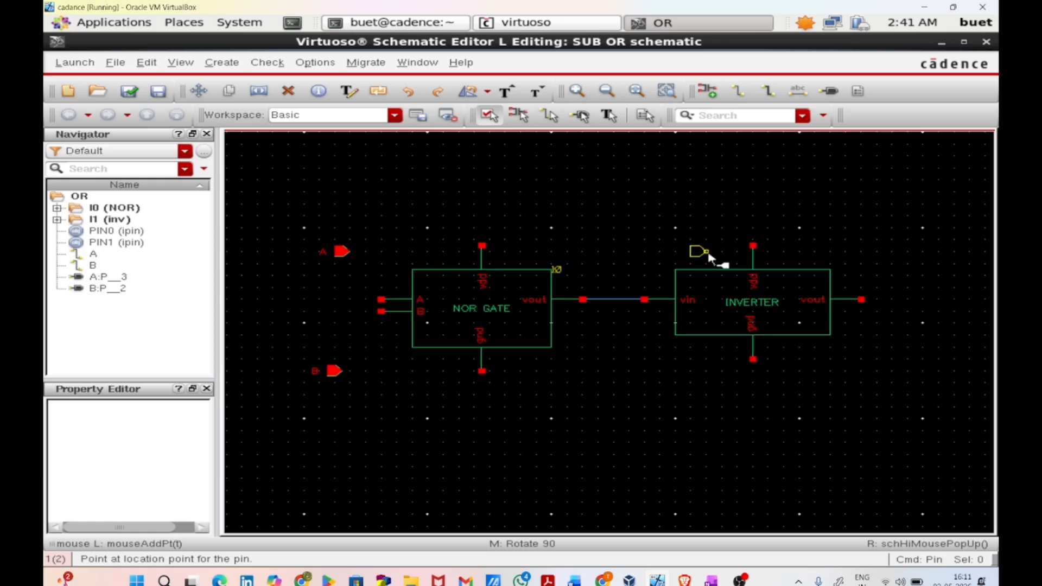
middle_click(628, 161)
left_click(627, 158)
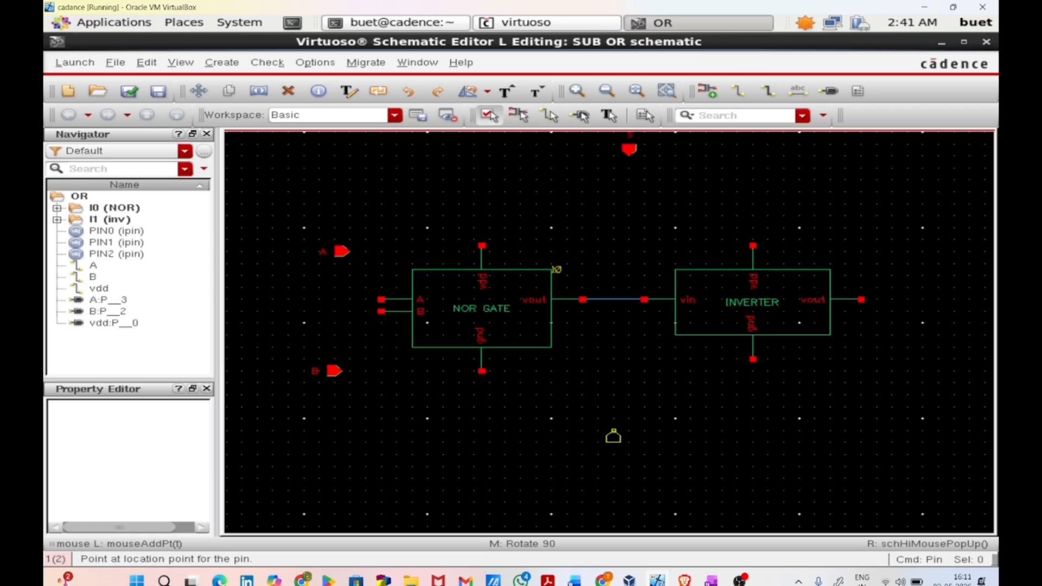
left_click(613, 425)
key("Escape")
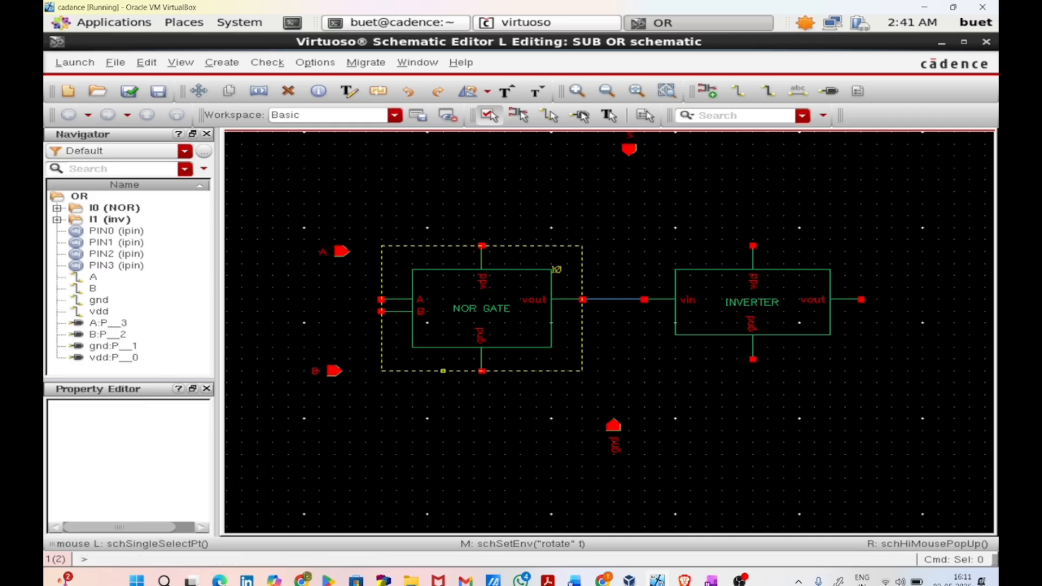
Wire pins B and A to the matching B and A inputs of the NOR gate.
key("w")
left_click(335, 370)
left_click(382, 323)
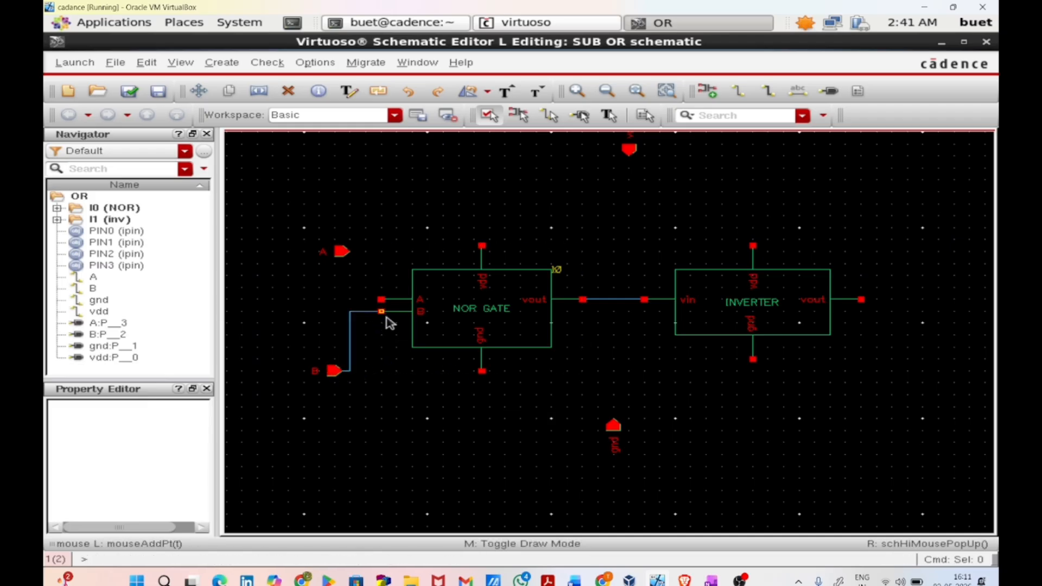
key("Escape")
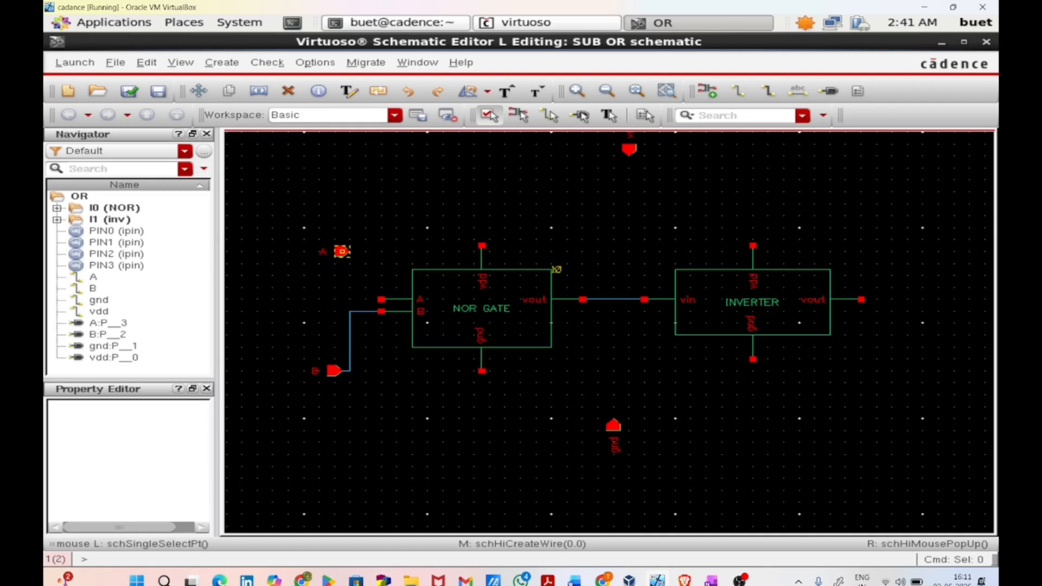
key("w")
left_click(342, 251)
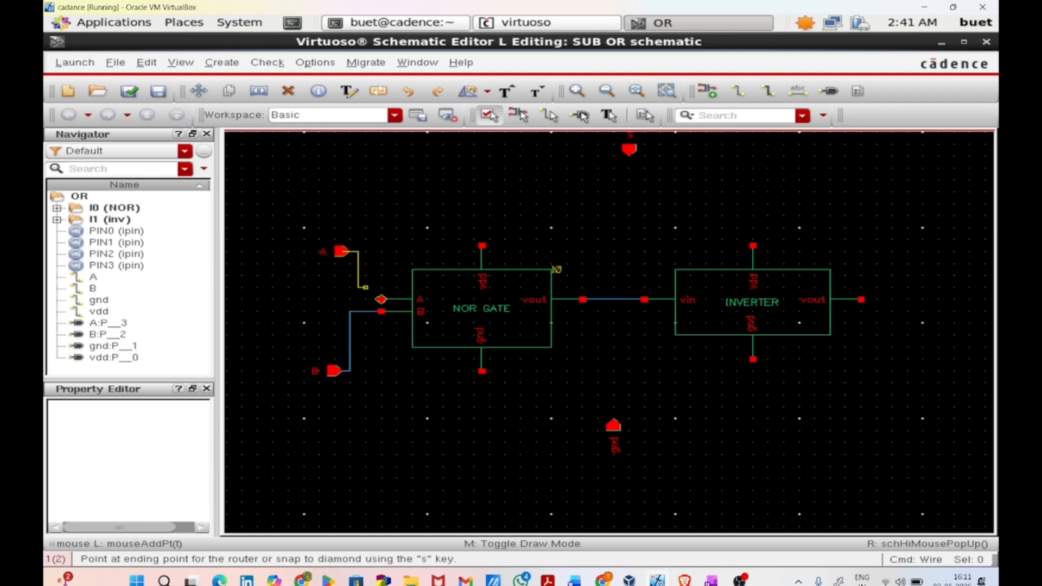
left_click(381, 299)
key("Escape")
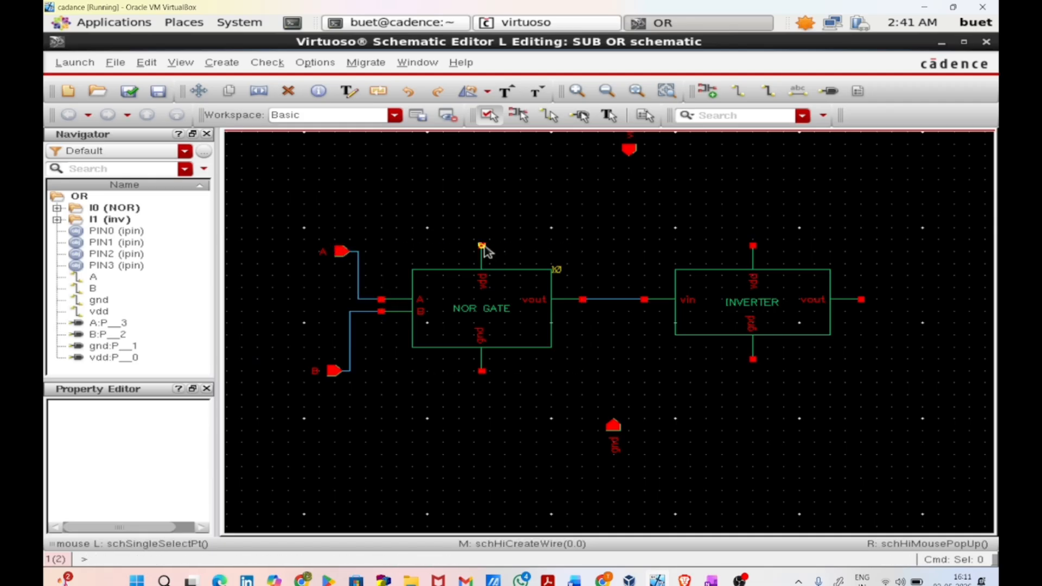
Wire the vdd terminals of the NOR gate and inverter together above the gates and connect the vdd pin to that wire.
key("w")
left_click(481, 246)
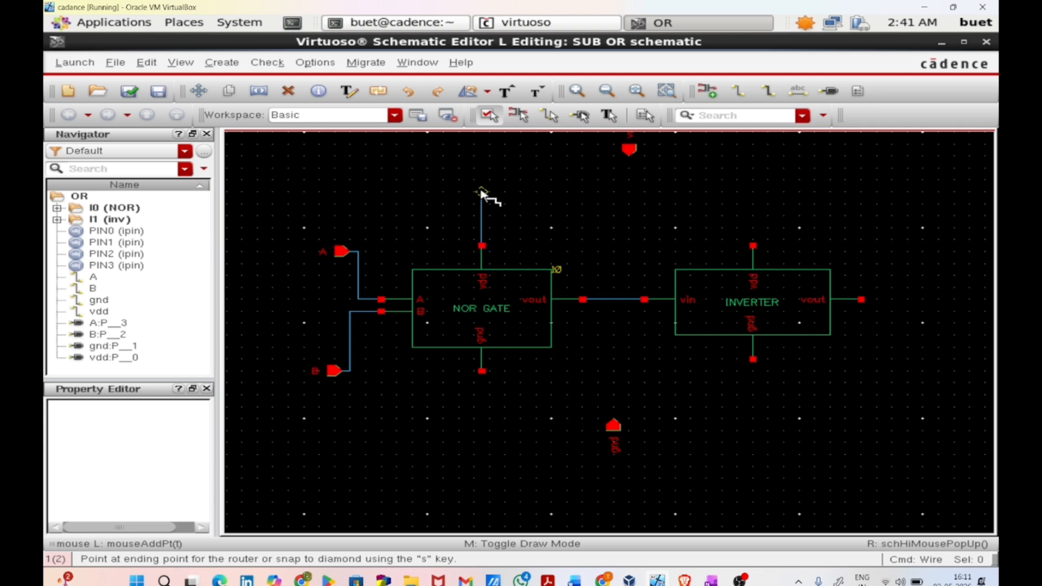
left_click(752, 246)
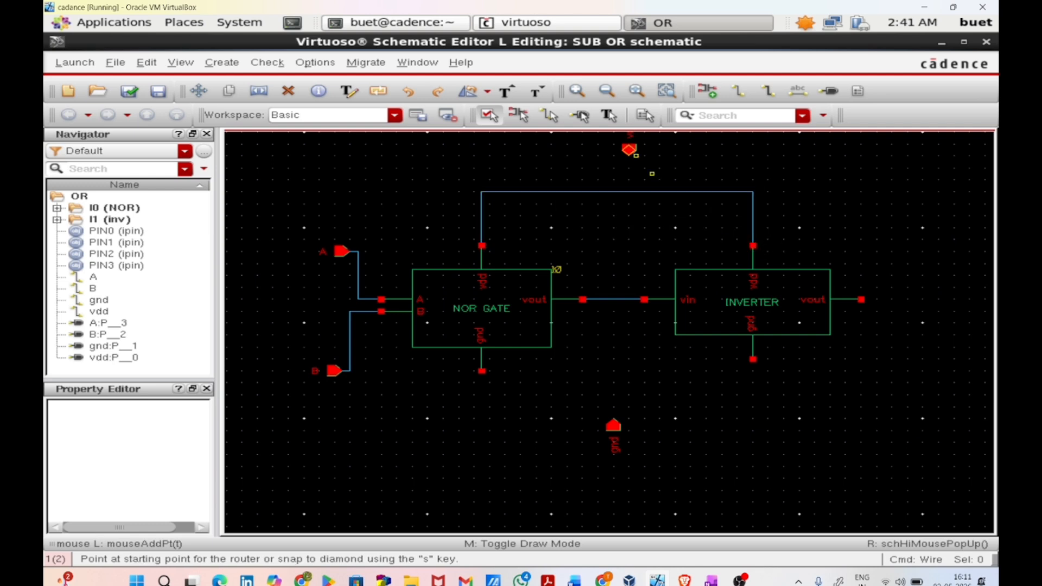
left_click(629, 147)
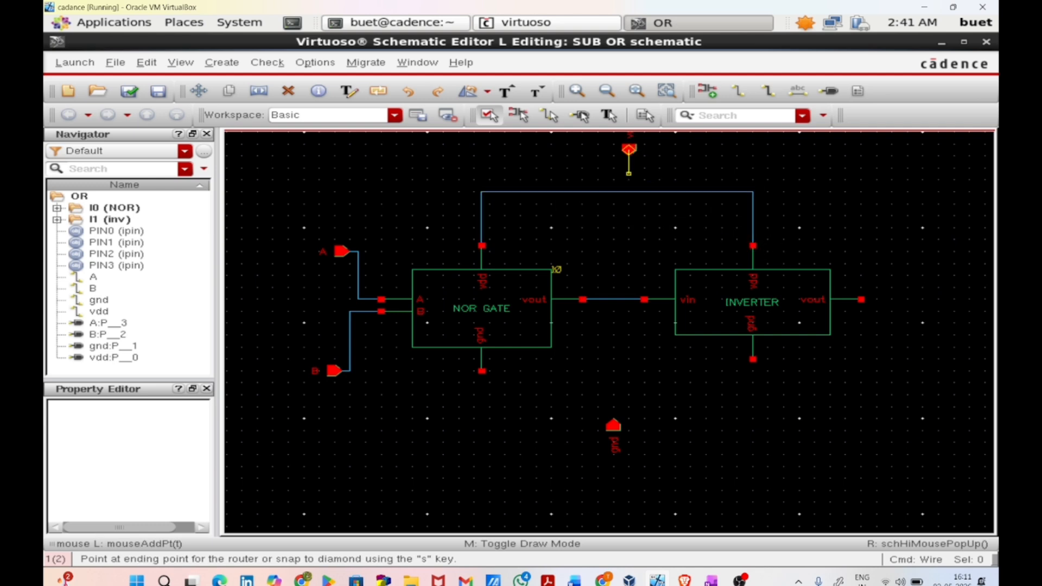
left_click(624, 192)
key("Escape")
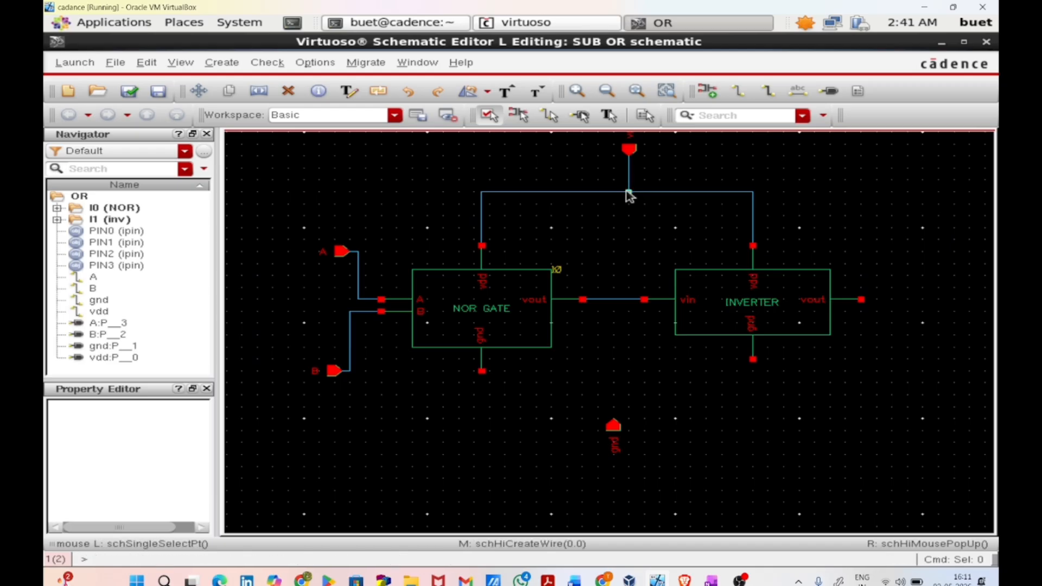
Wire the gnd terminals of the NOR gate and inverter together below the gates and connect the gnd pin to that wire.
key("w")
left_click(482, 372)
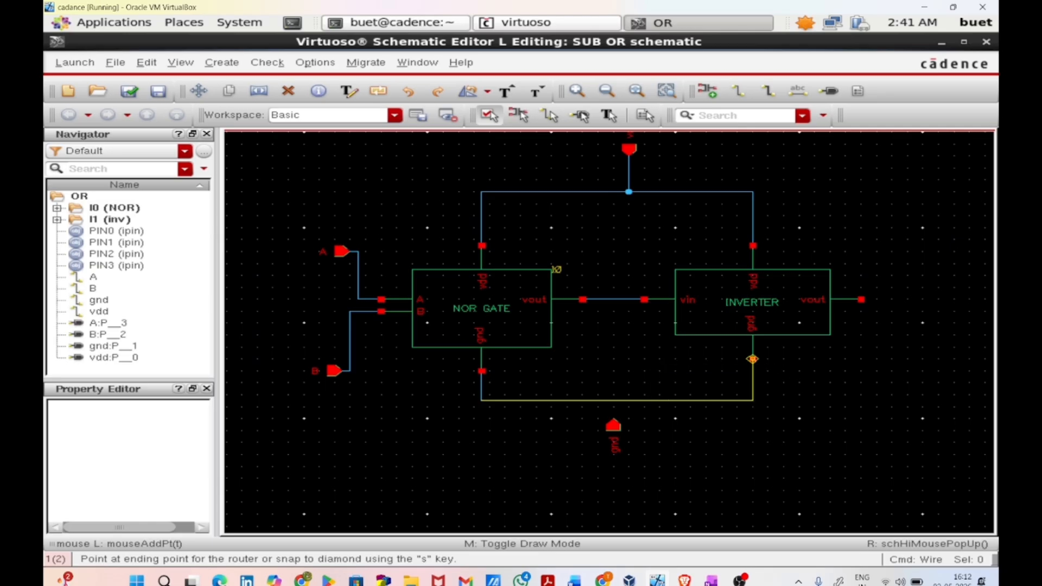
left_click(758, 358)
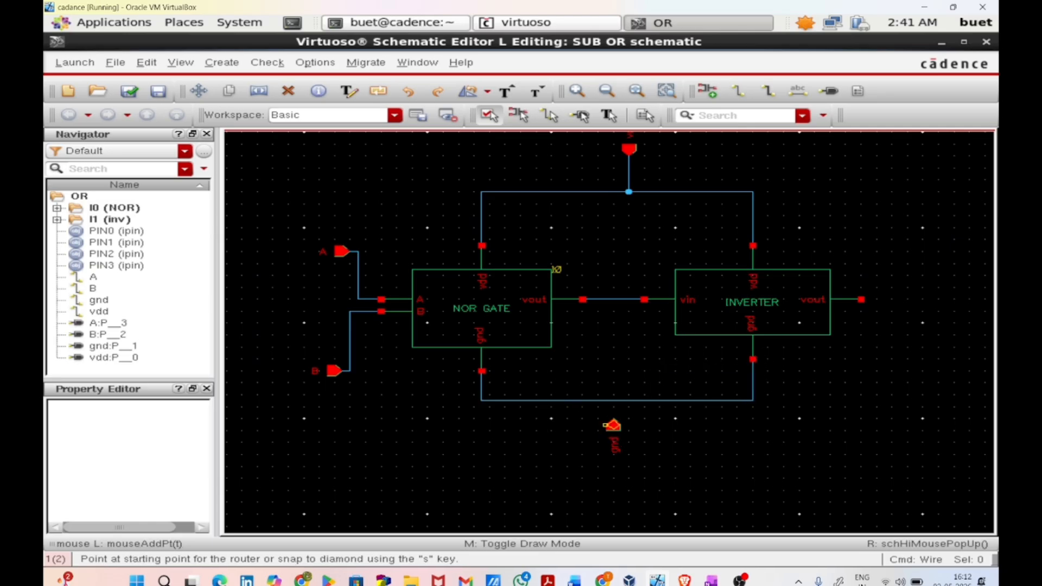
left_click(612, 426)
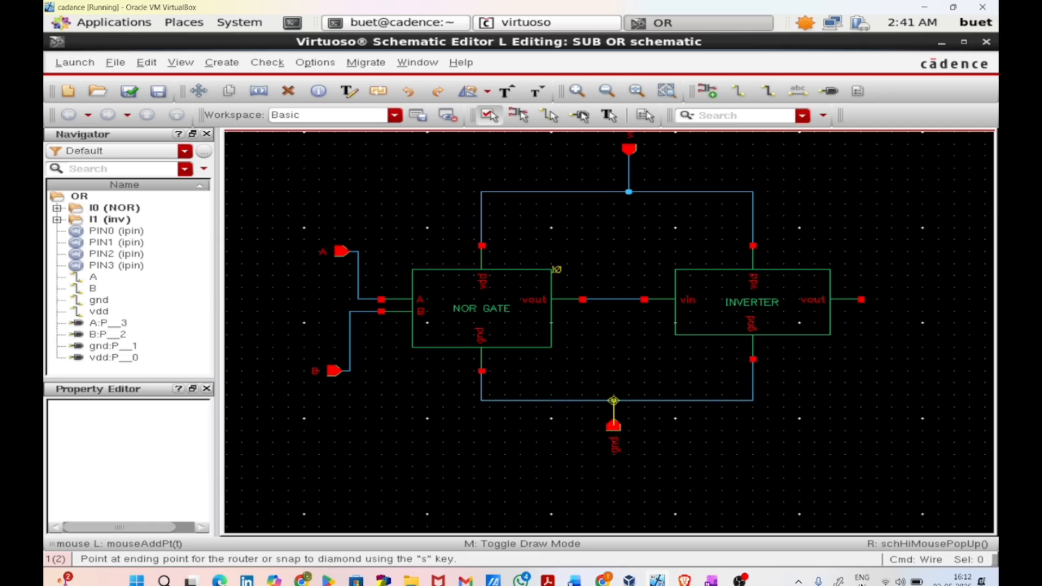
left_click(614, 402)
key("Escape")
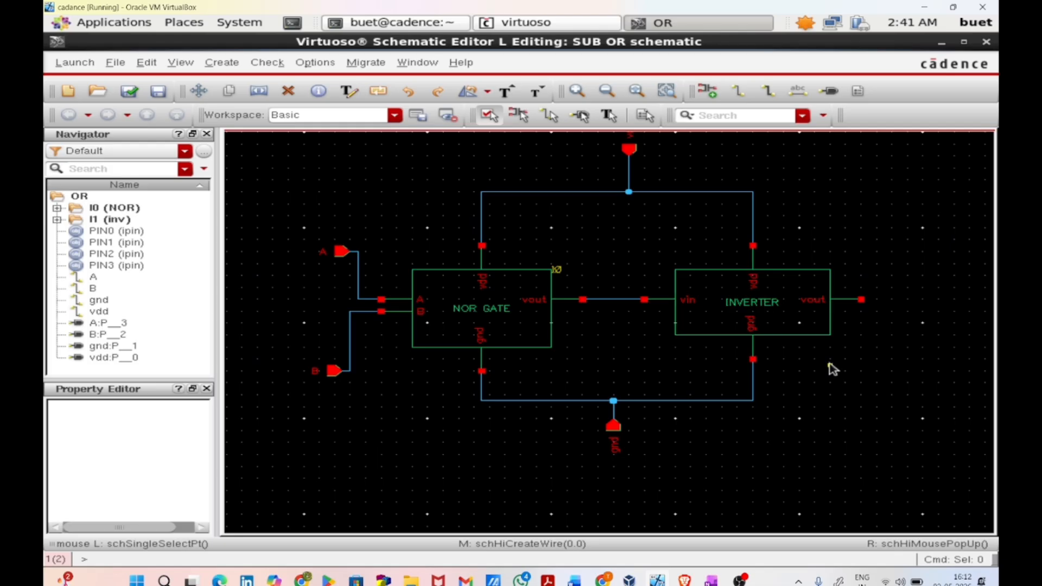
Add an output pin named vout beside the inverter's vout terminal.
key("p")
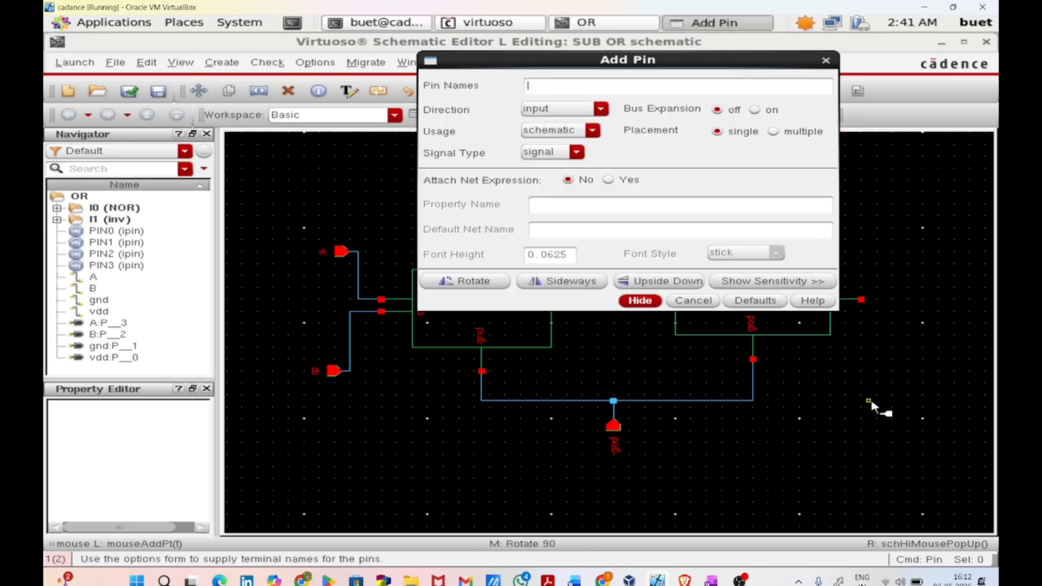
left_click(600, 109)
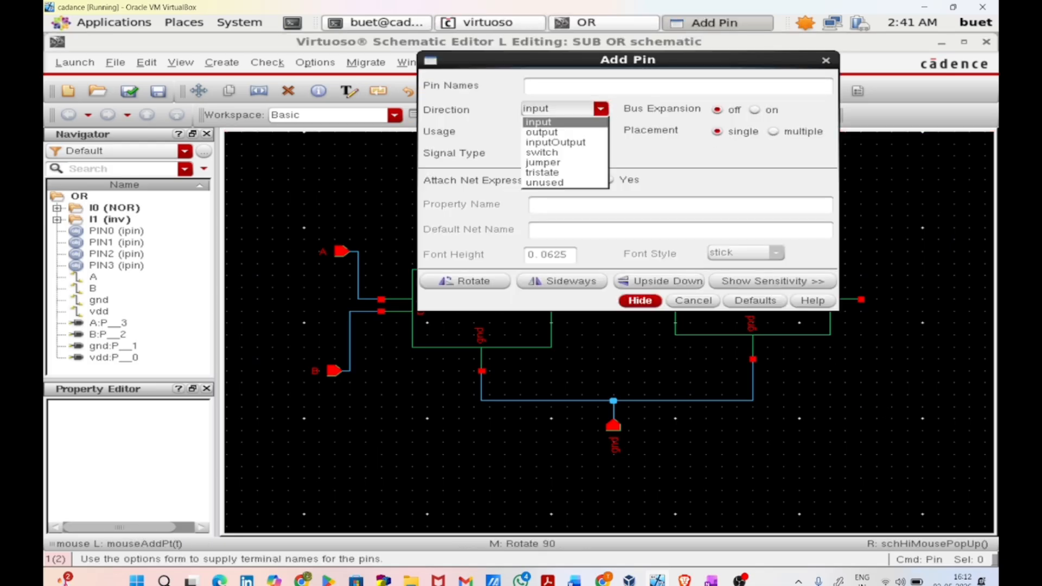
left_click(595, 132)
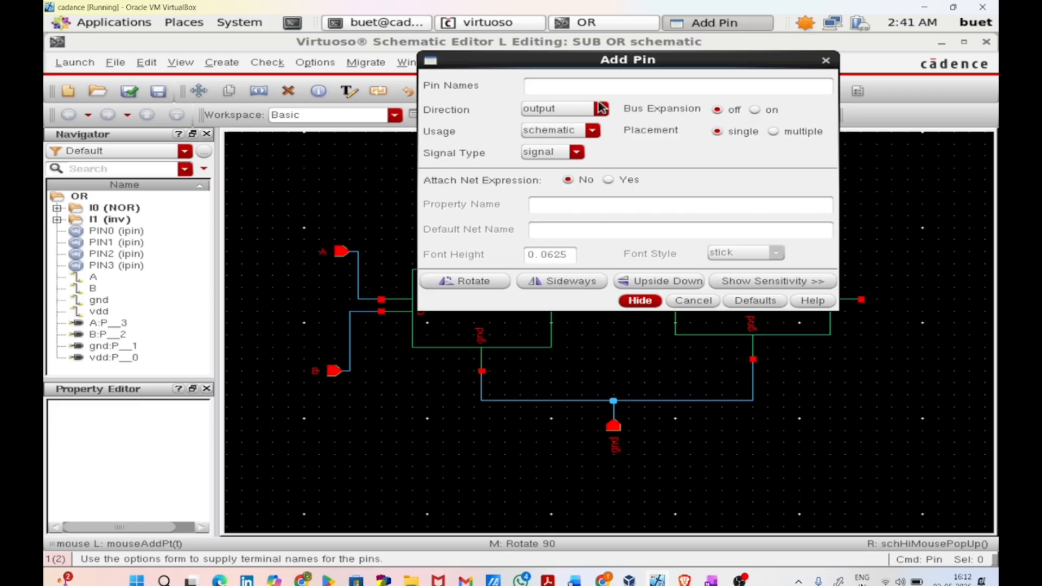
type("vout")
key("Return")
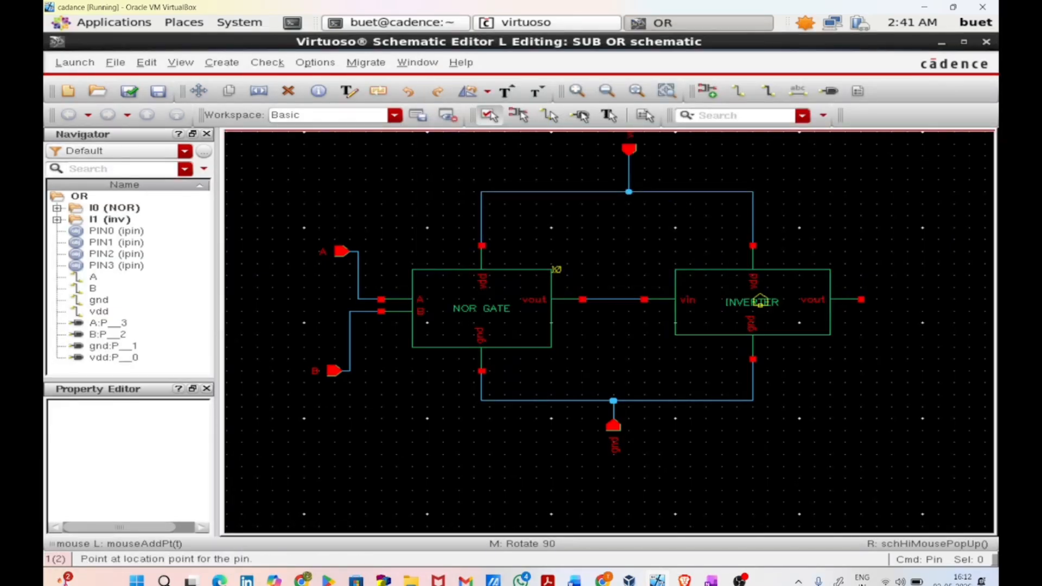
left_click(921, 302)
key("Escape")
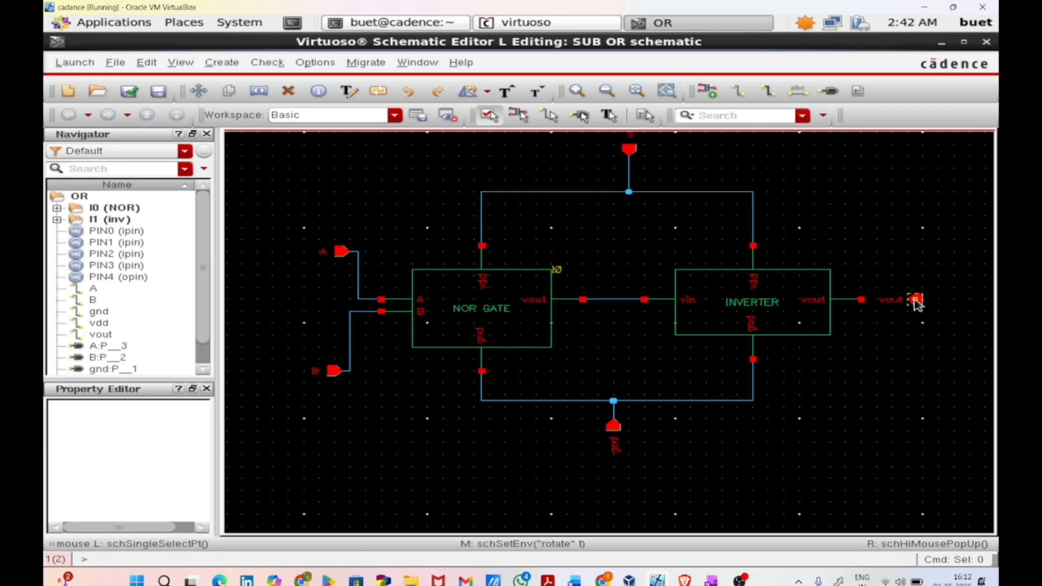
Wire the vout pin to the inverter's vout terminal.
key("w")
left_click(917, 300)
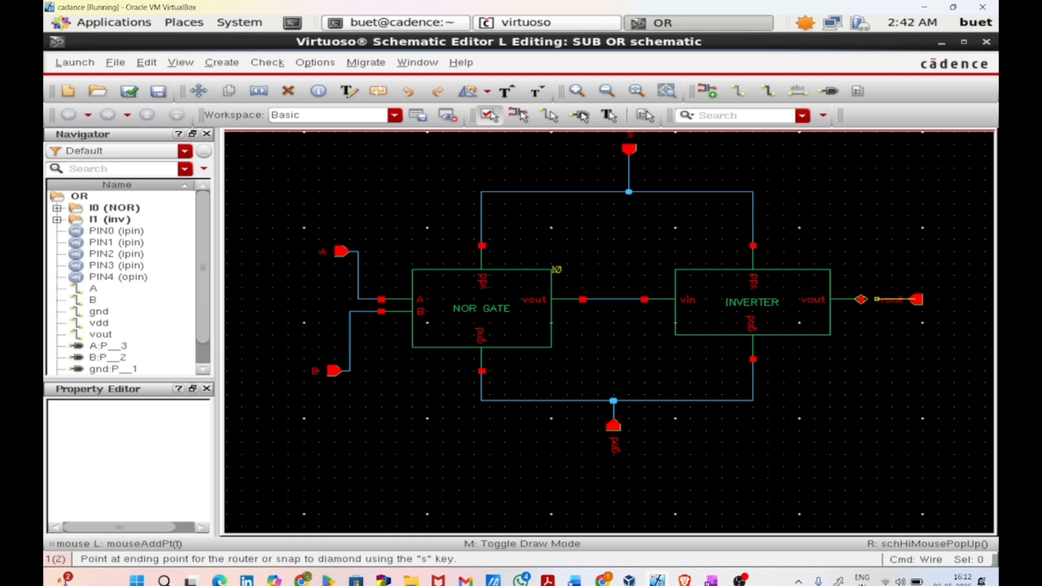
left_click(863, 300)
key("Escape")
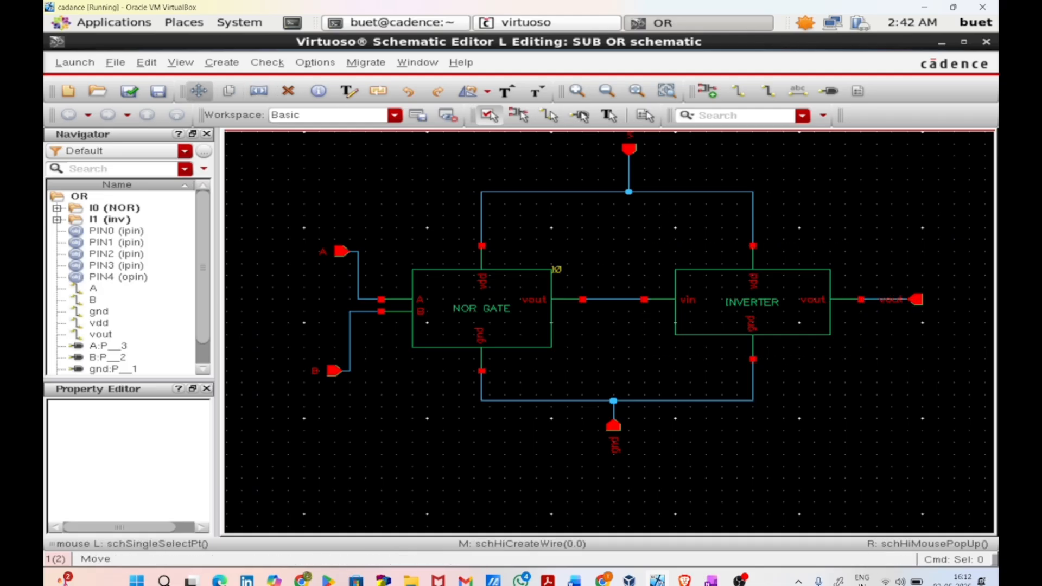
Check and save the OR schematic, review the check messages in the log window, and restore the schematic to full size.
left_click(129, 90)
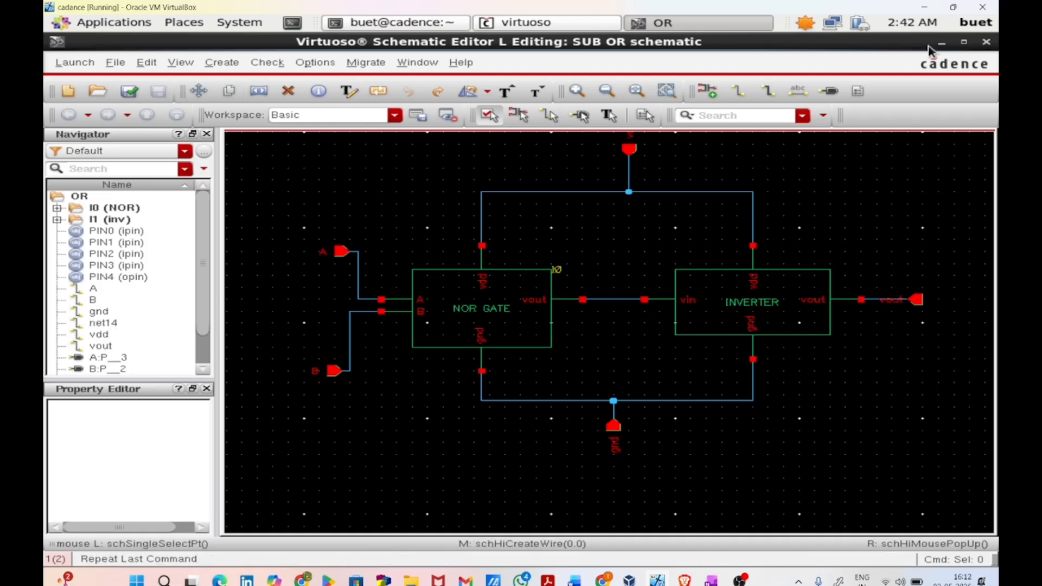
left_click(960, 46)
left_click_drag(749, 53, 899, 69)
left_click(309, 442)
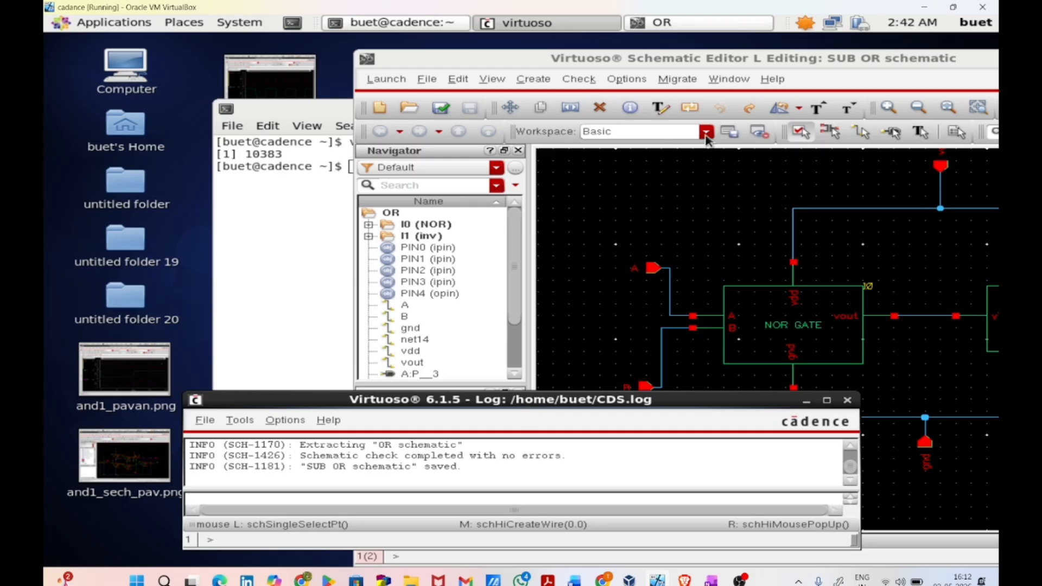
left_click_drag(700, 61, 504, 54)
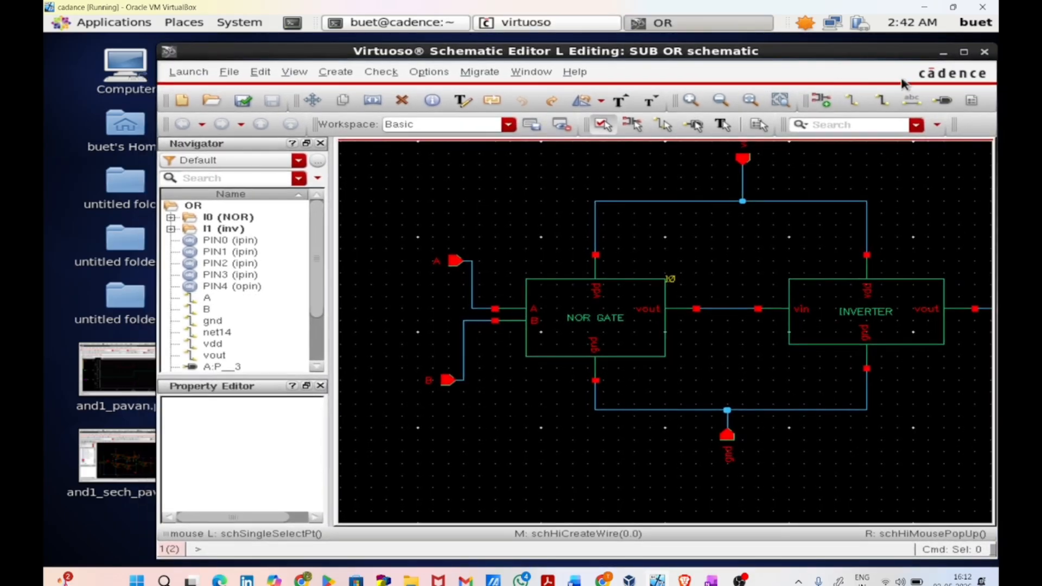
left_click(964, 52)
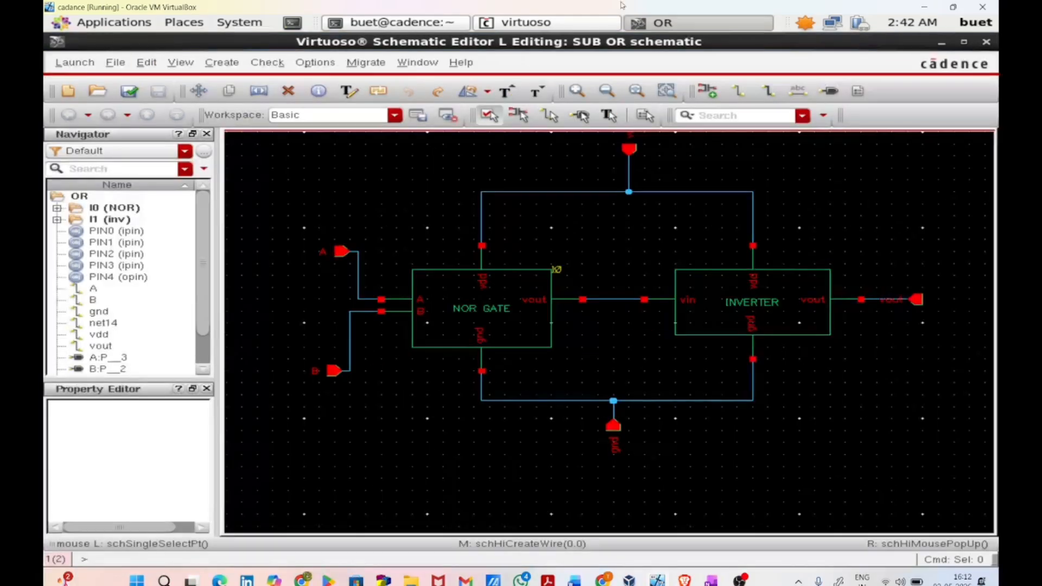
Create a symbol cellview from the schematic view of cell OR in library SUB.
left_click(221, 62)
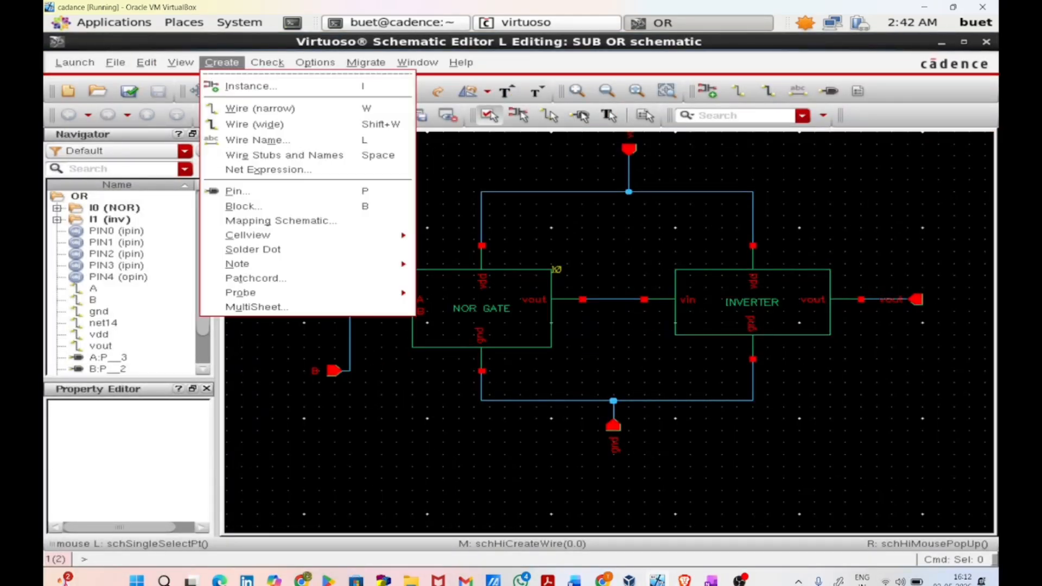
mouse_move(304, 235)
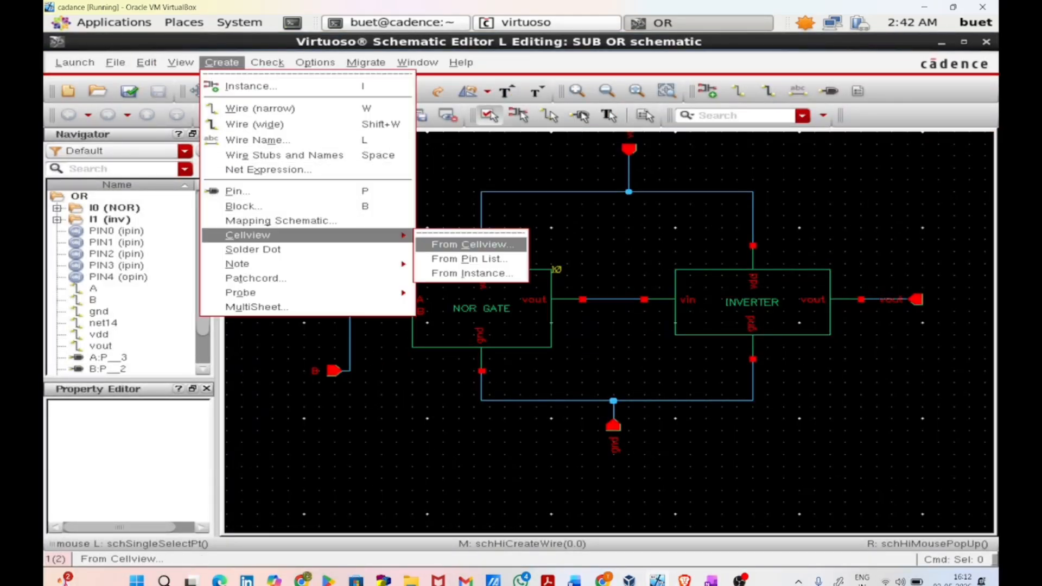
left_click(443, 250)
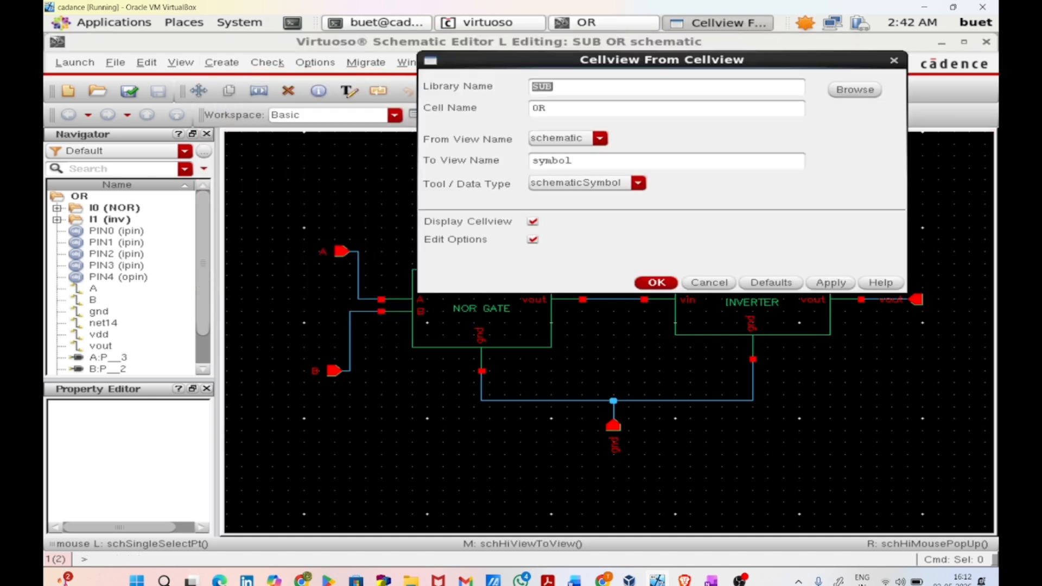
left_click(651, 282)
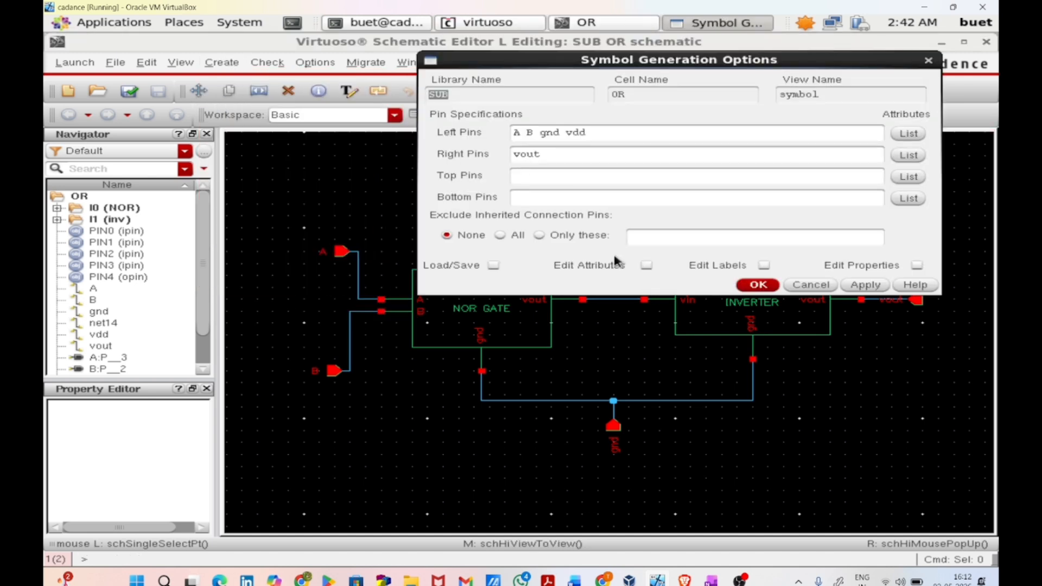
Move gnd and vdd from the symbol's left pins to its top pins, keeping only A and B on the left.
left_click_drag(526, 135, 594, 134)
left_click(562, 136)
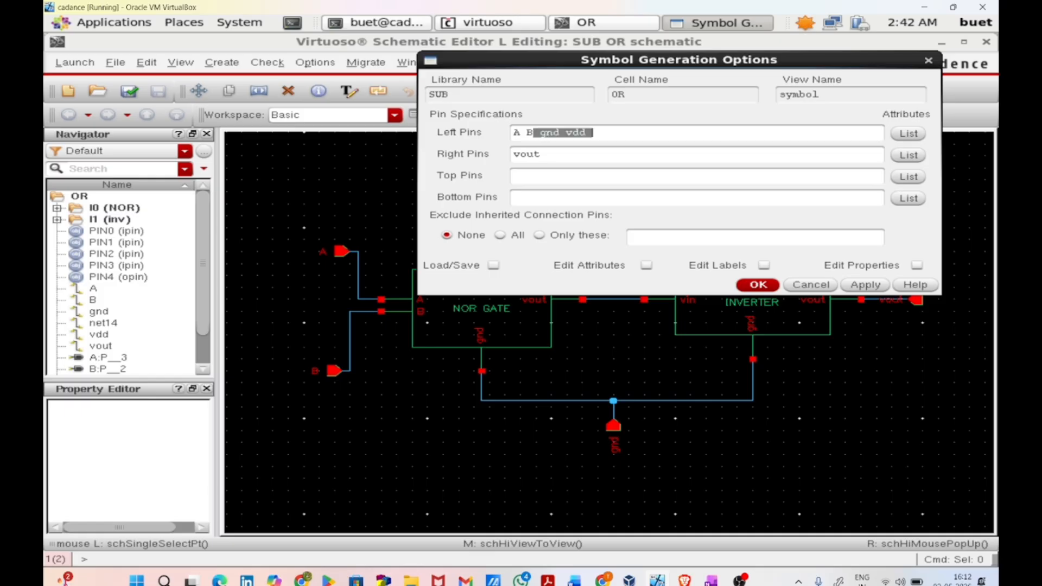
right_click(588, 139)
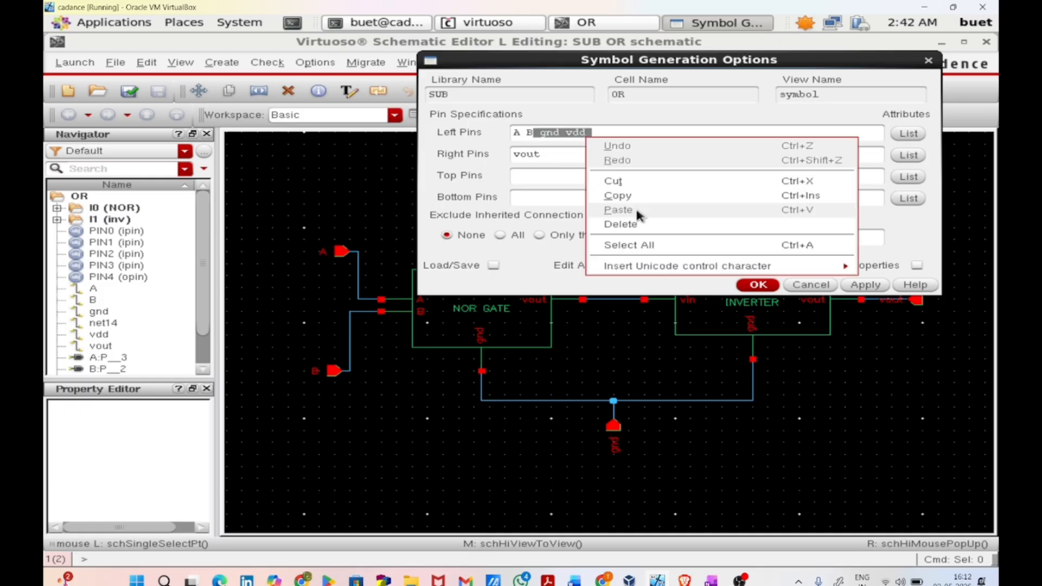
left_click(612, 181)
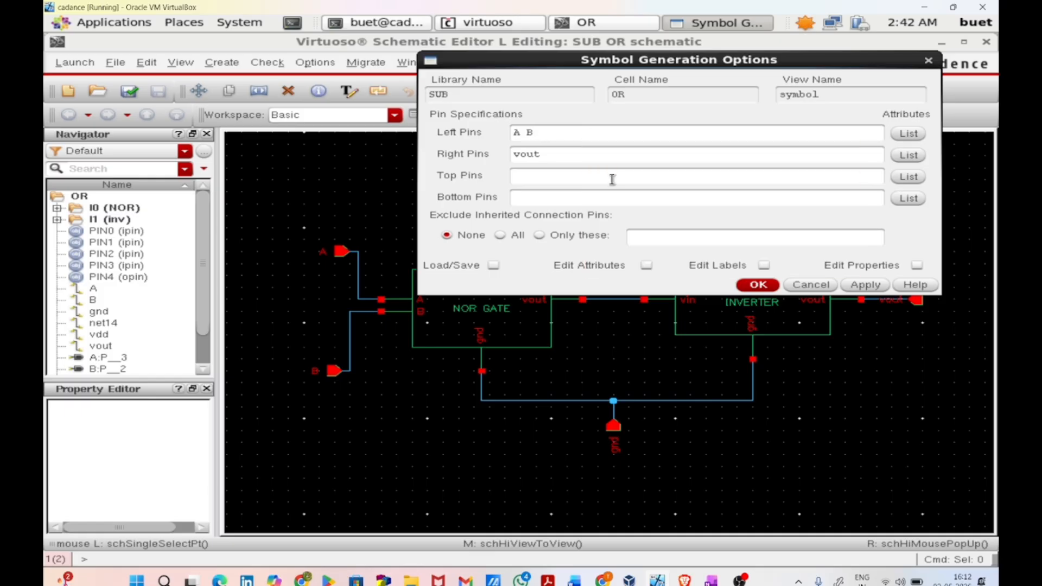
key("ctrl+v")
Move gnd from the symbol's top pins to its bottom pins, keeping vdd on top, and generate the symbol.
key("ctrl+shift+Left")
key("Left")
right_click(511, 175)
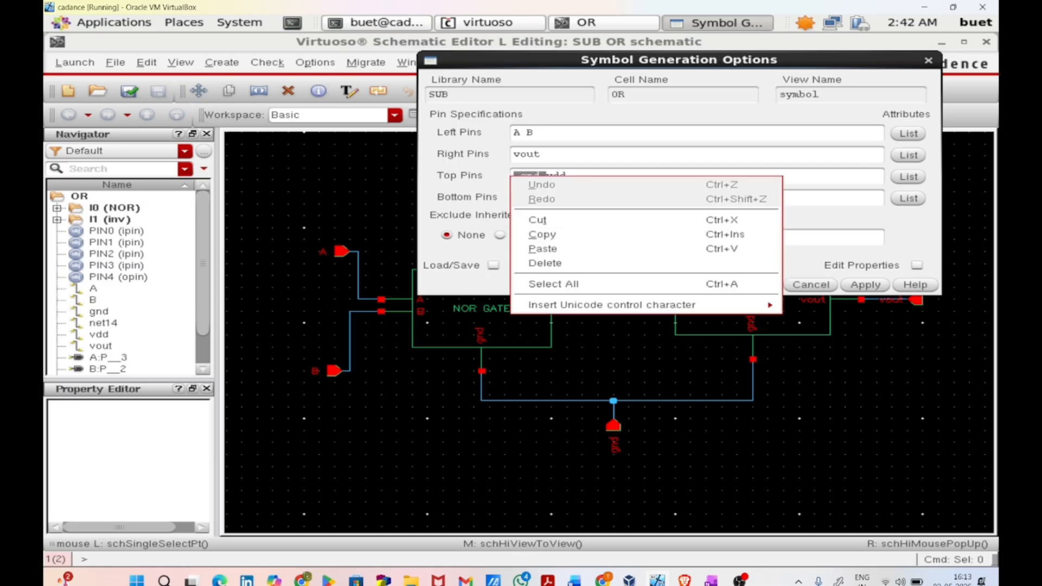
left_click(536, 219)
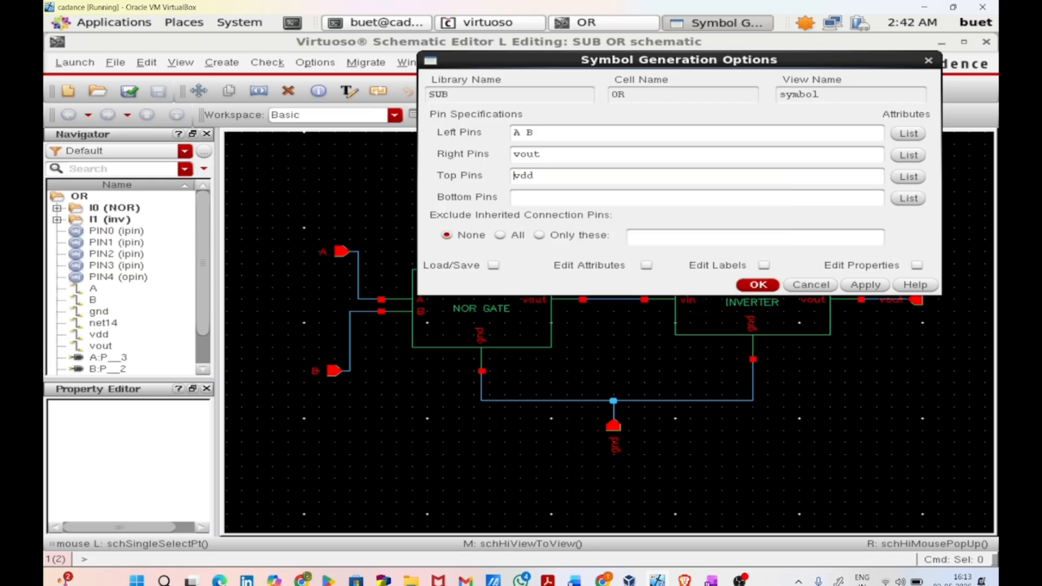
key("ctrl+v")
left_click(521, 201)
key("BackSpace")
left_click(745, 283)
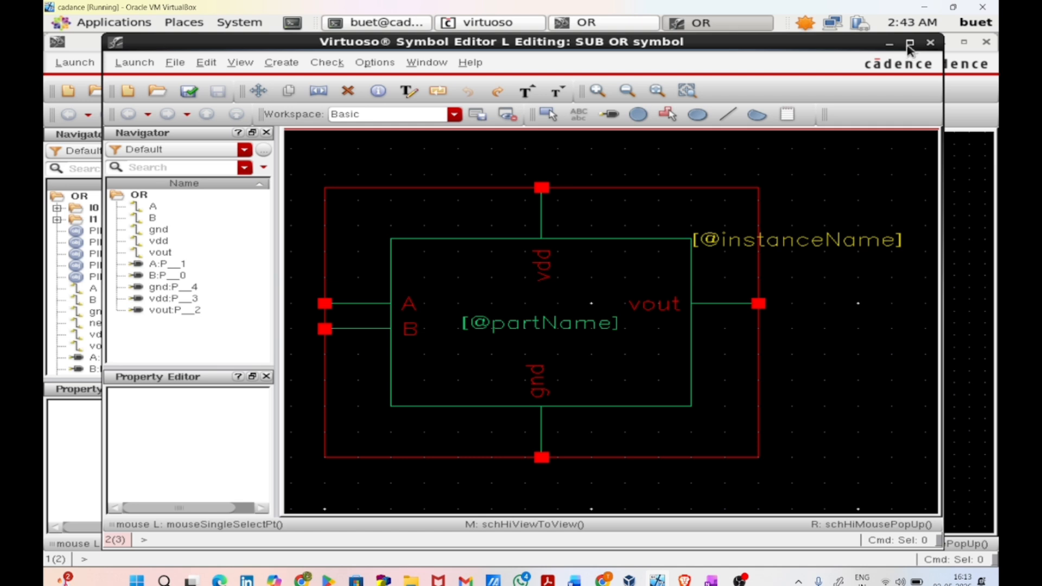
Maximize the symbol editor and replace the part name label inside the symbol with OR GATE.
left_click(910, 43)
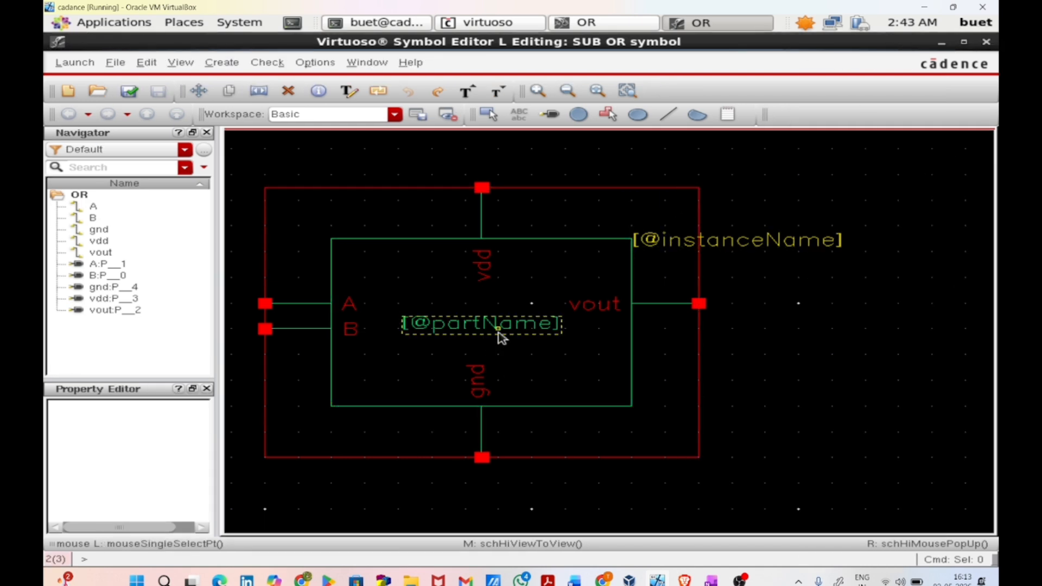
double_click(500, 331)
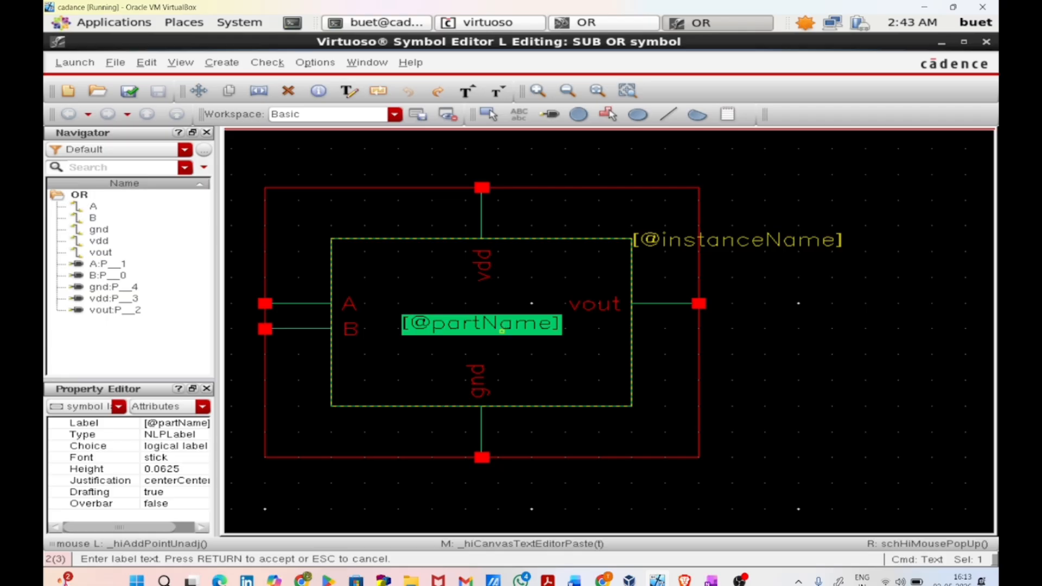
type("OR GAT")
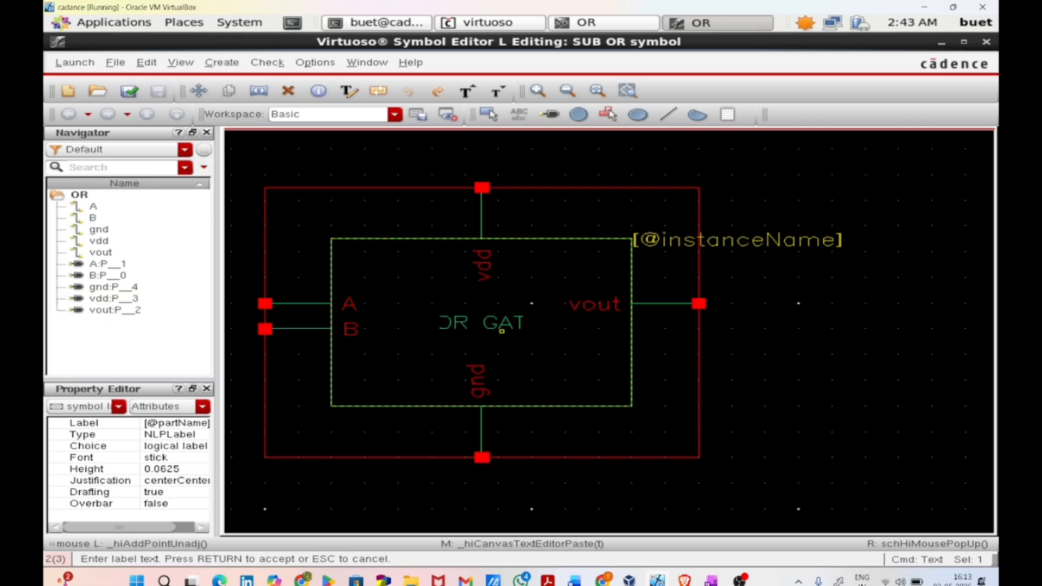
type("E")
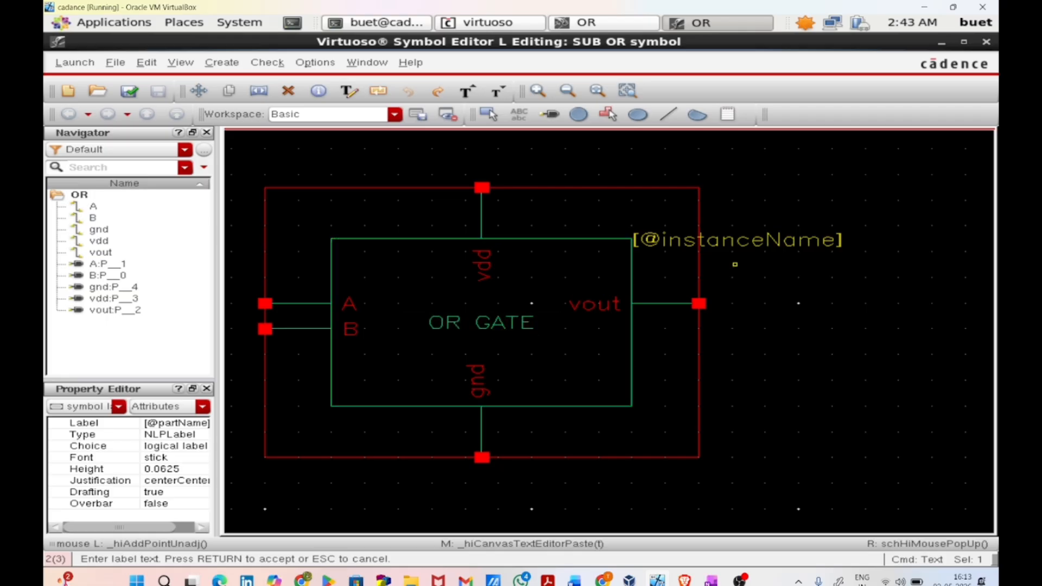
key("Return")
Delete the instance name label from the OR symbol.
left_click(809, 247)
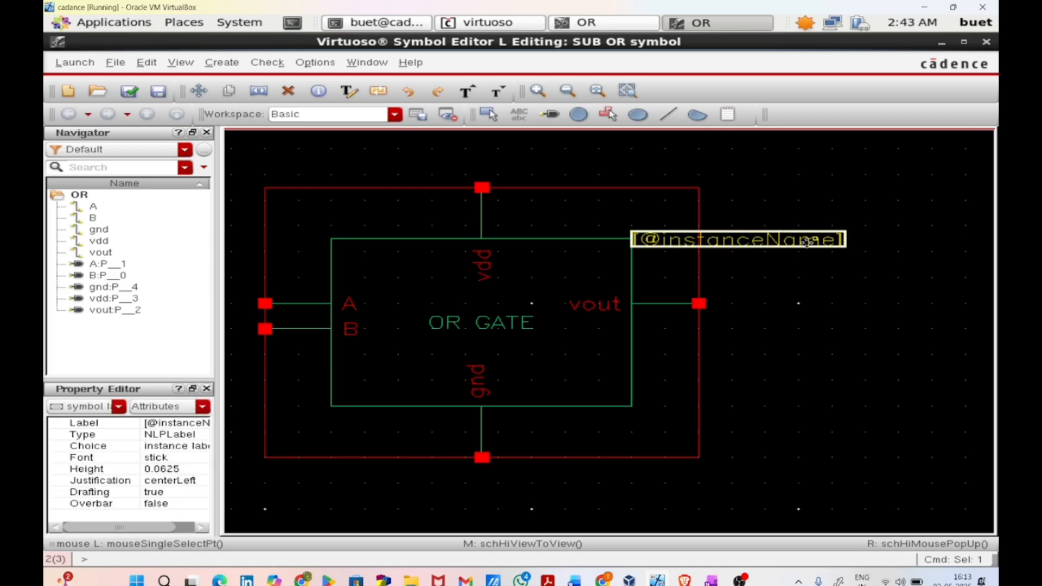
right_click(809, 247)
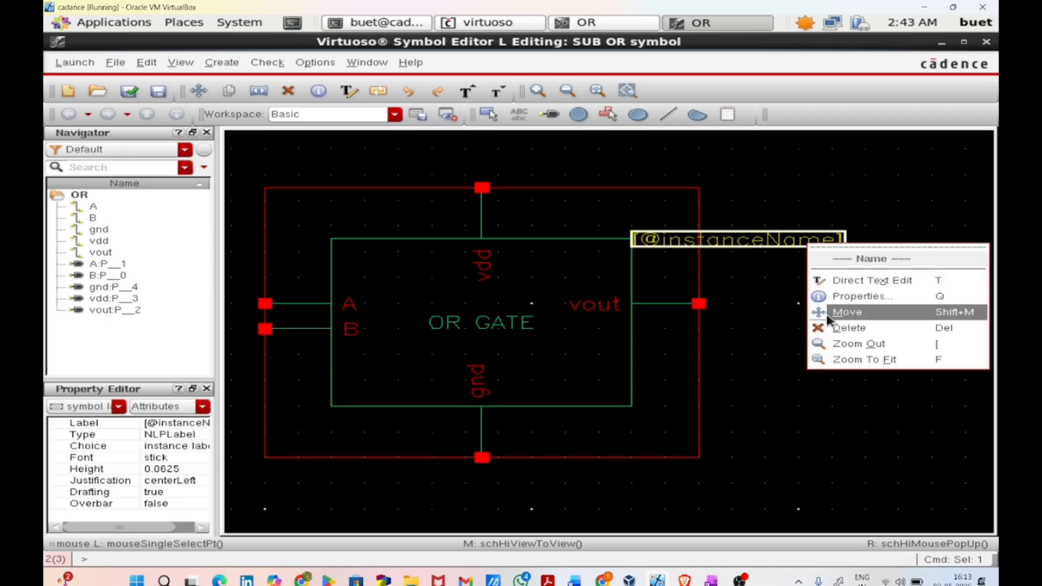
left_click(847, 328)
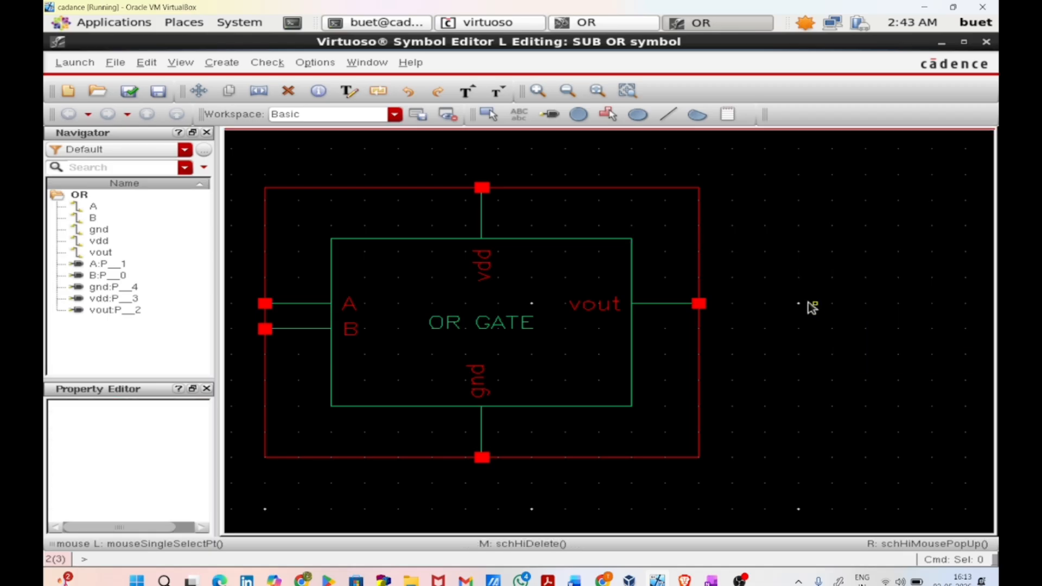
key("f")
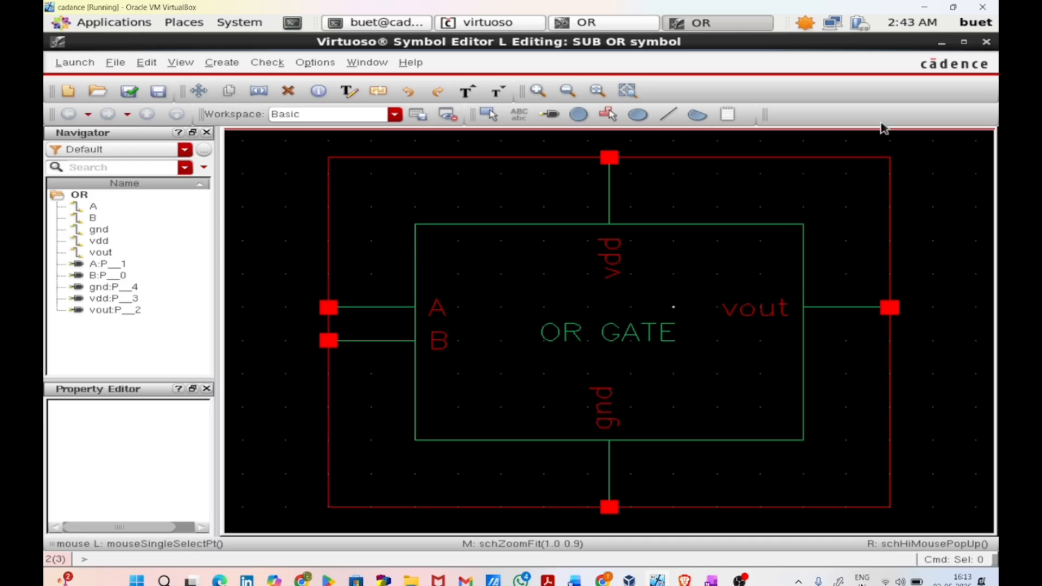
Minimize both OR editor windows, create a schematic cellview for cell OR1 in library SUB, and maximize its editor.
left_click(941, 43)
left_click(941, 43)
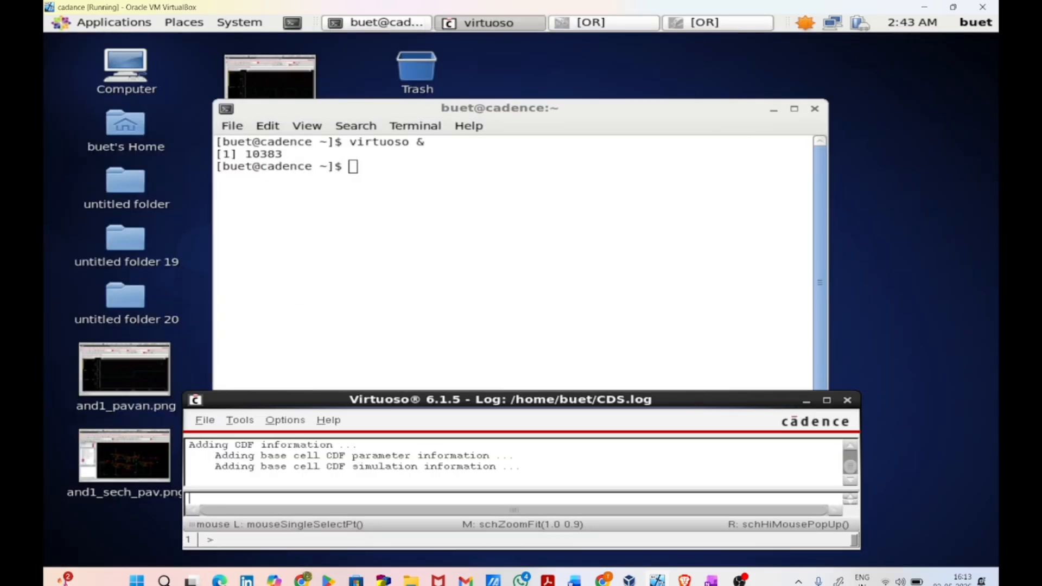
left_click(205, 420)
left_click(231, 112)
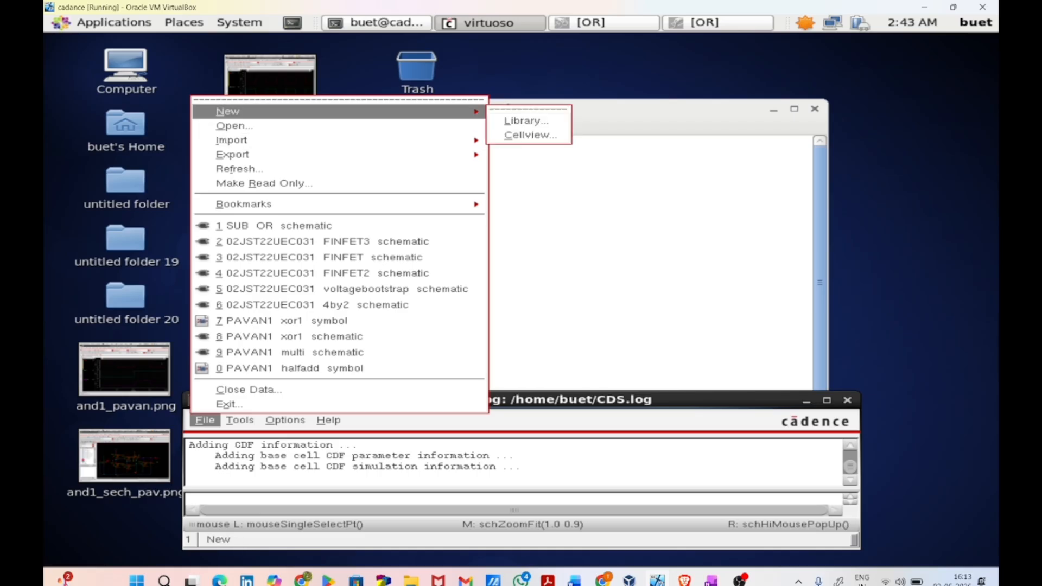
left_click(530, 132)
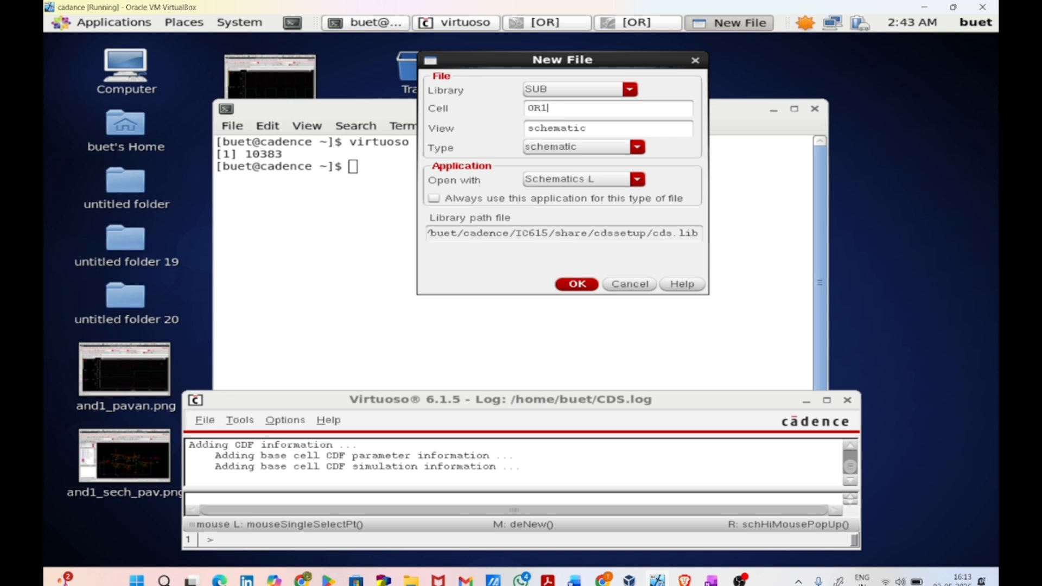
key("Return")
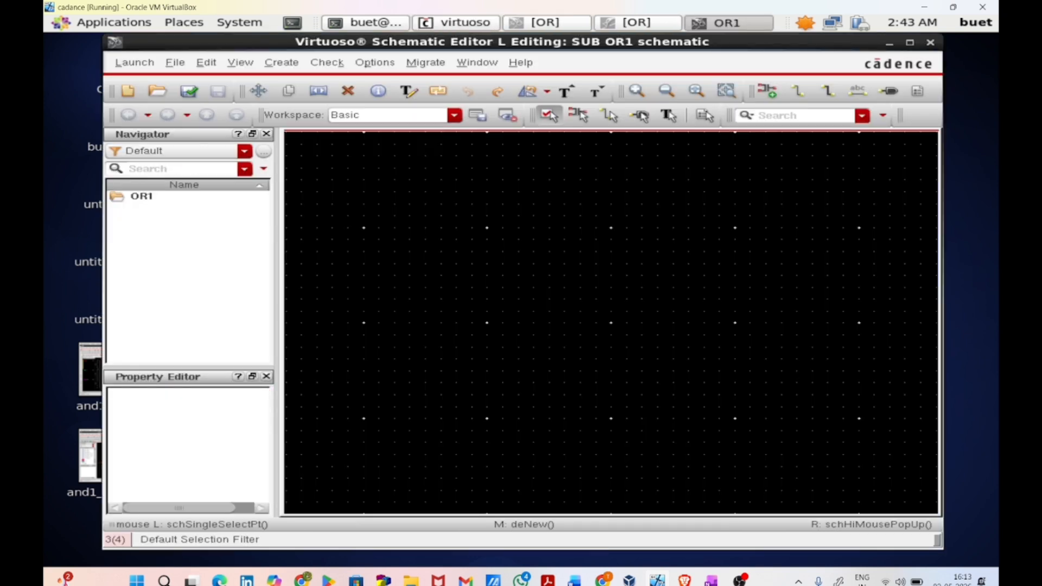
left_click(910, 42)
Place one instance of the OR symbol from library SUB in the middle of the OR1 schematic.
key("i")
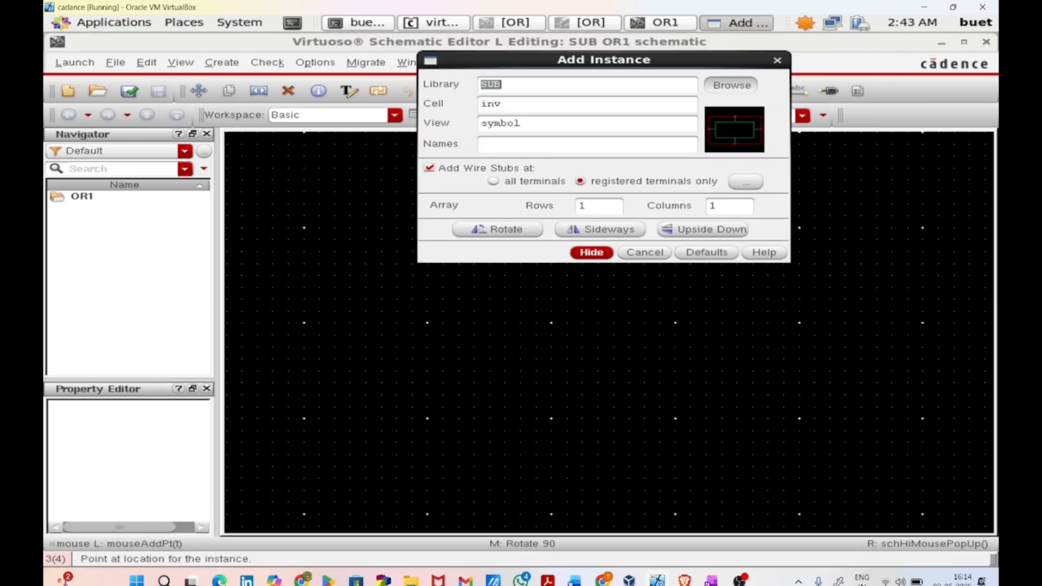
left_click(731, 83)
left_click(422, 224)
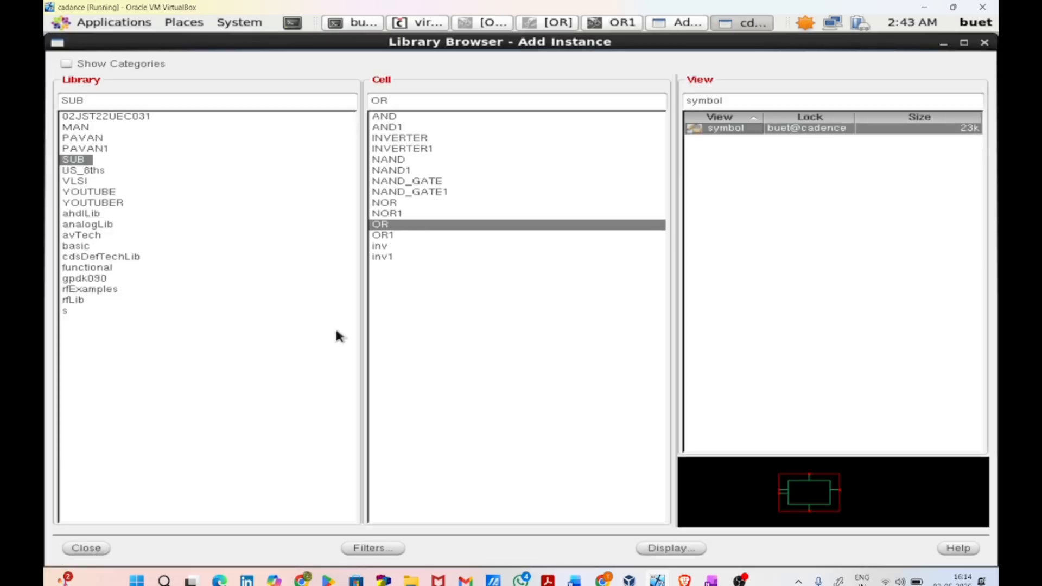
left_click(82, 548)
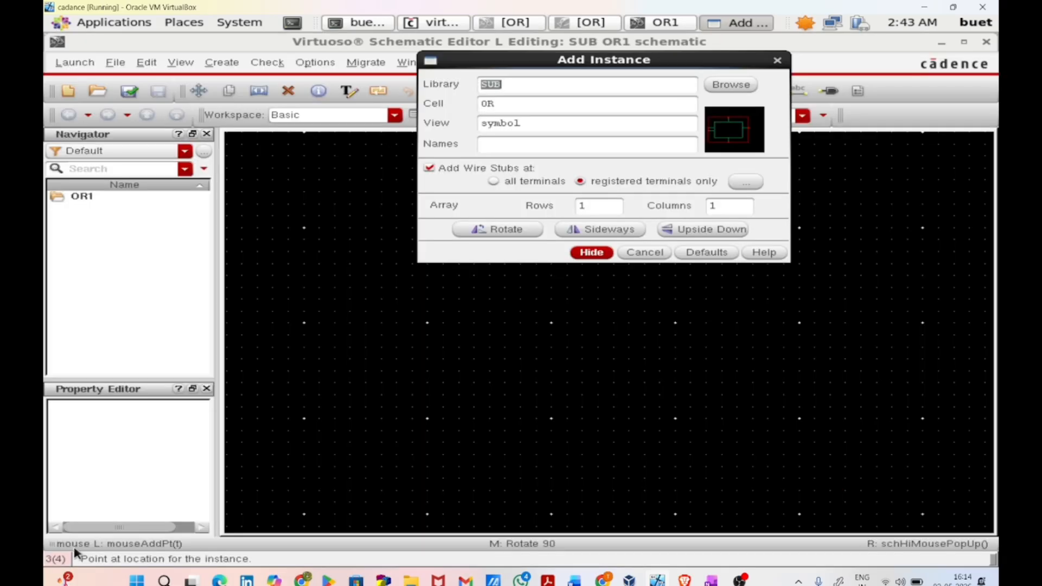
left_click(591, 252)
left_click(552, 275)
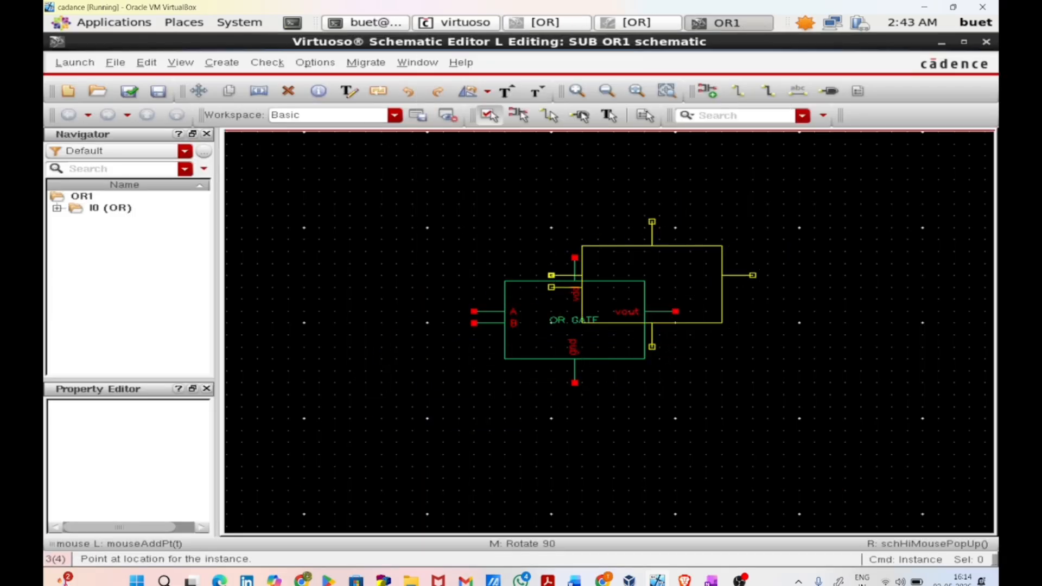
key("Escape")
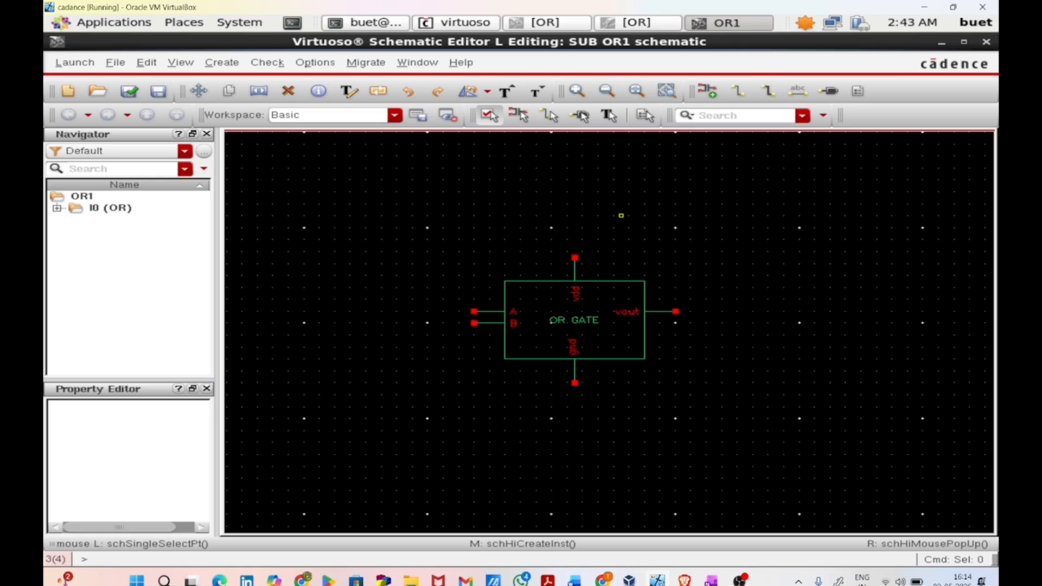
Add an output pin named vout to the right of the OR gate, level with its vout terminal.
type("p")
type("vout")
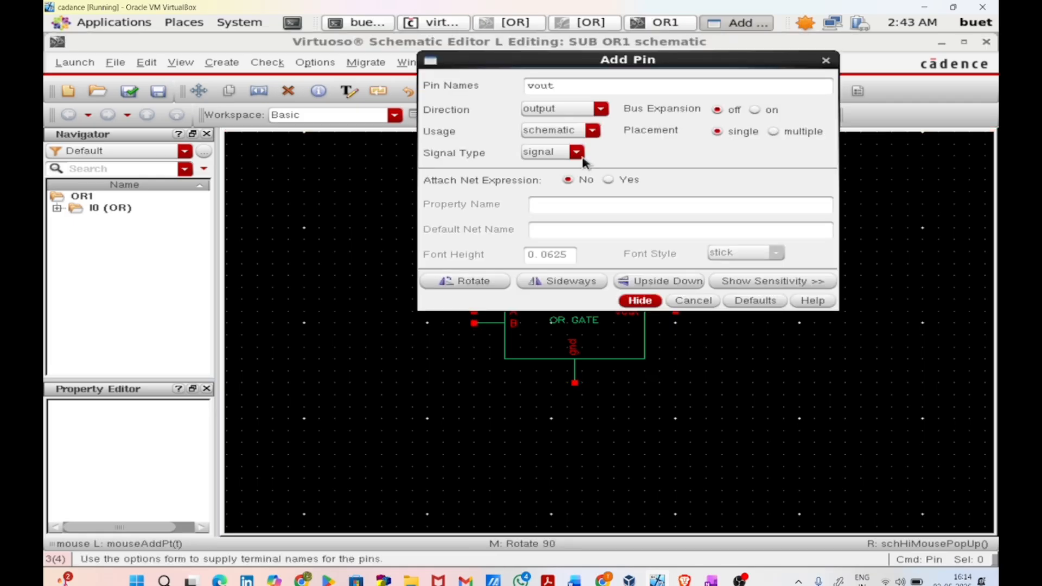
key("Return")
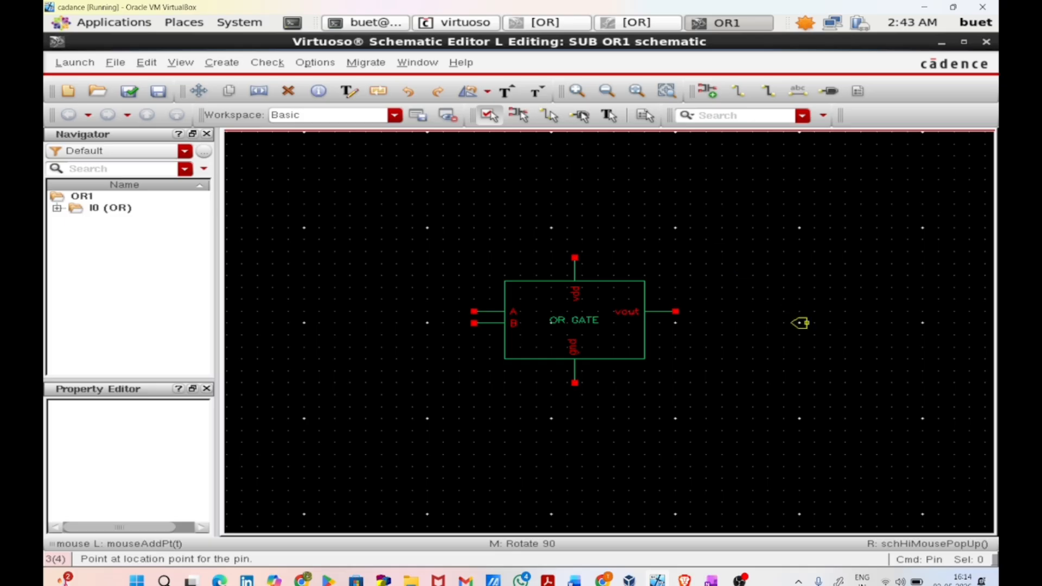
left_click(745, 311)
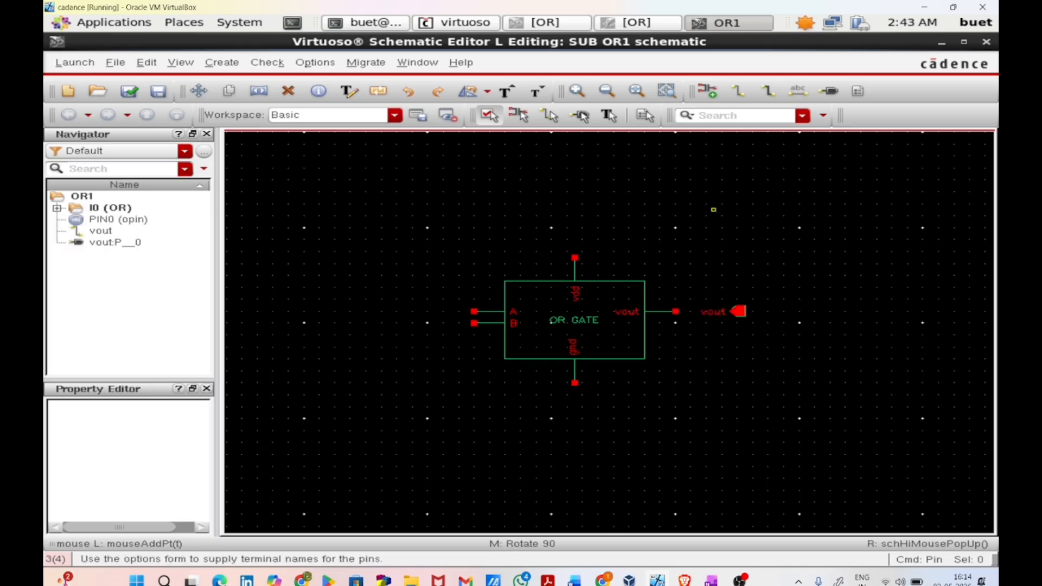
key("Escape")
Add input pins A and B left of the OR gate, and rotated pins vdd above and gnd below it.
key("p")
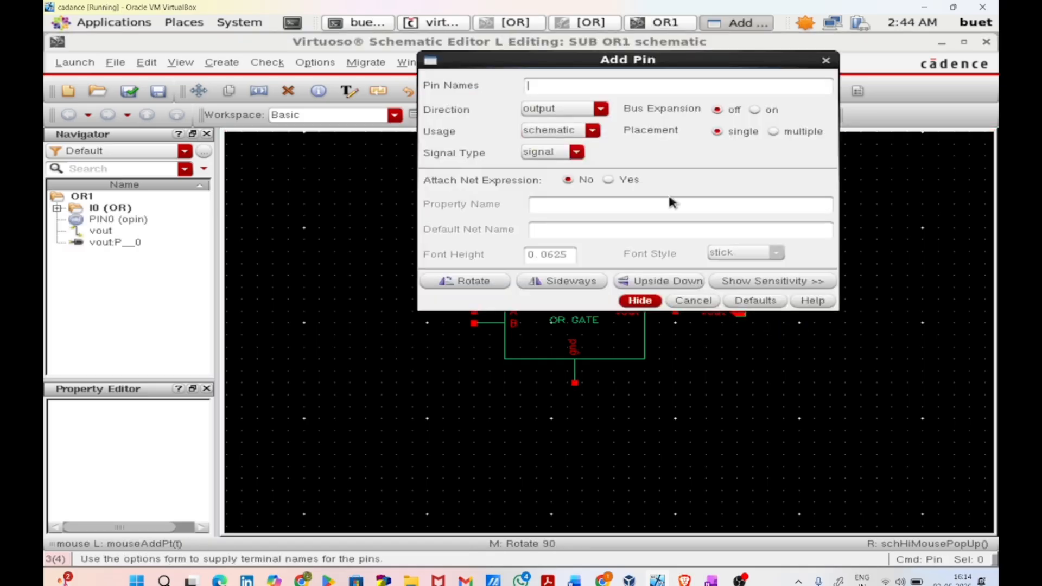
left_click(570, 110)
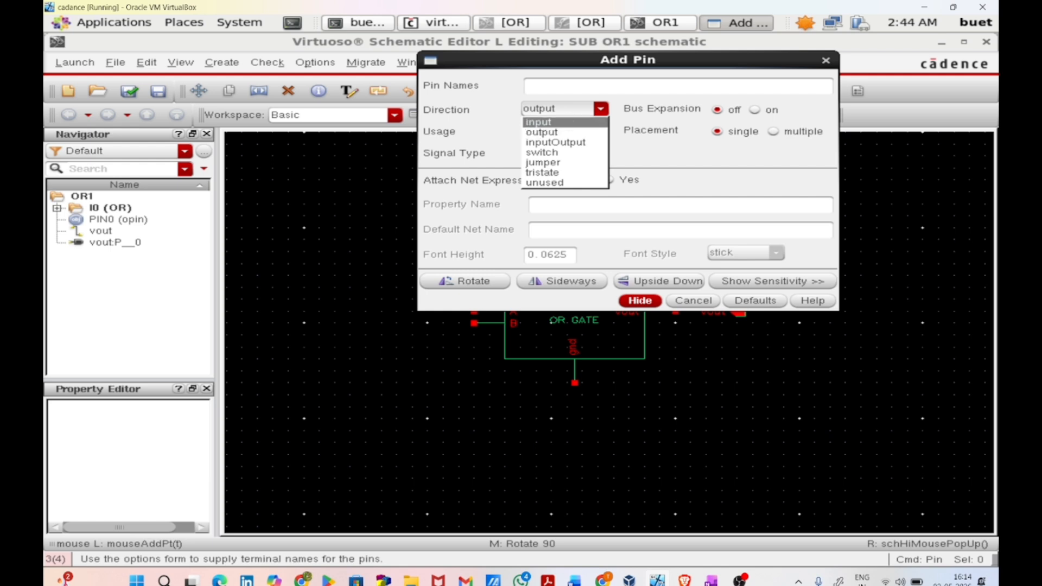
left_click(540, 123)
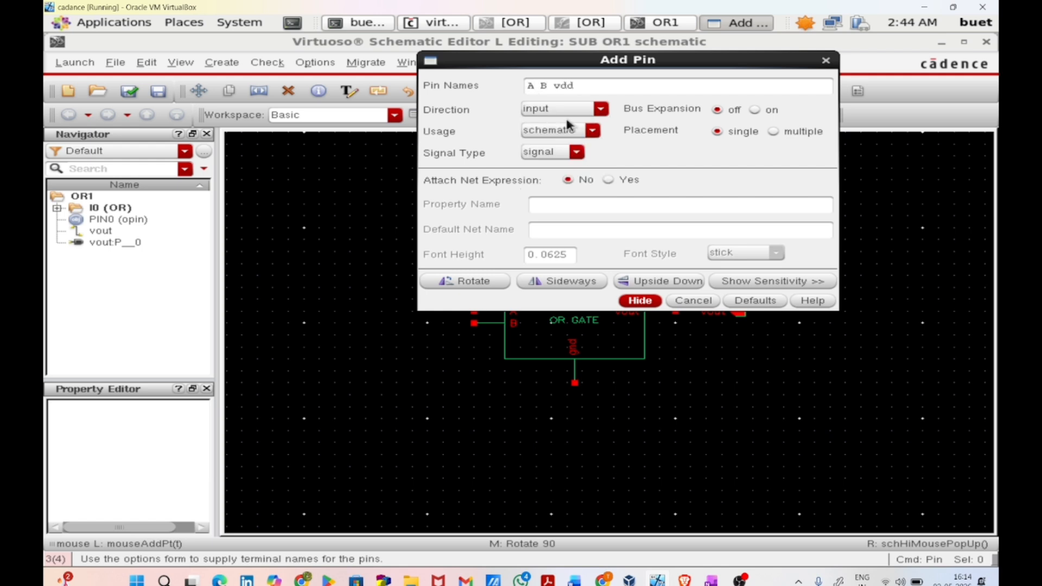
left_click(640, 300)
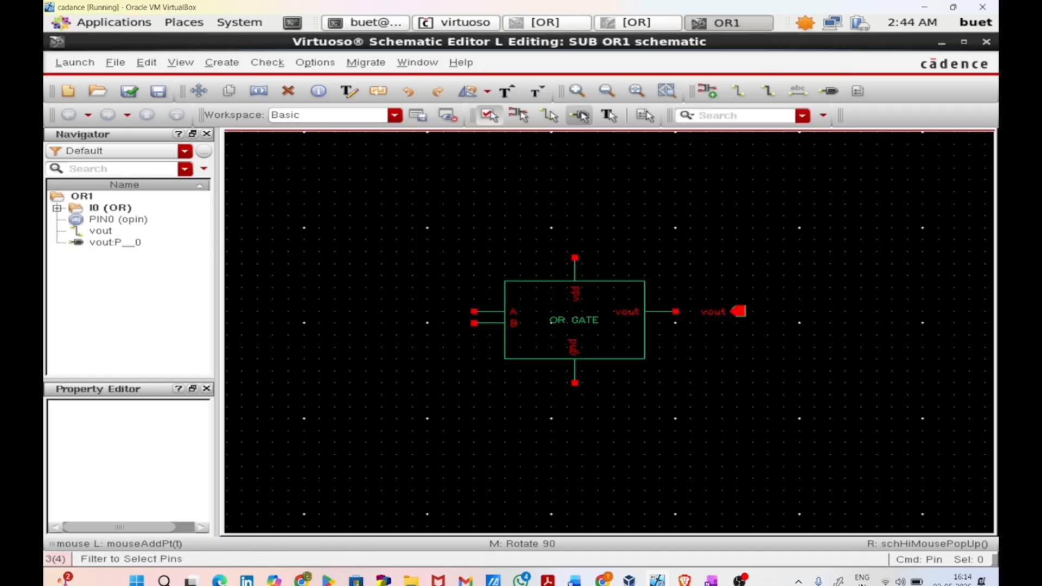
left_click(421, 258)
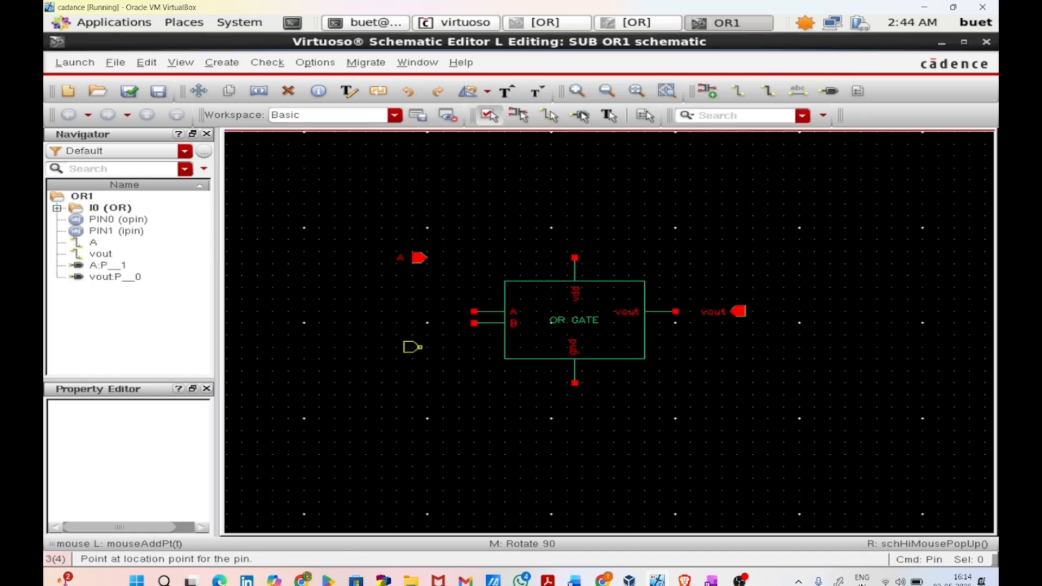
left_click(422, 372)
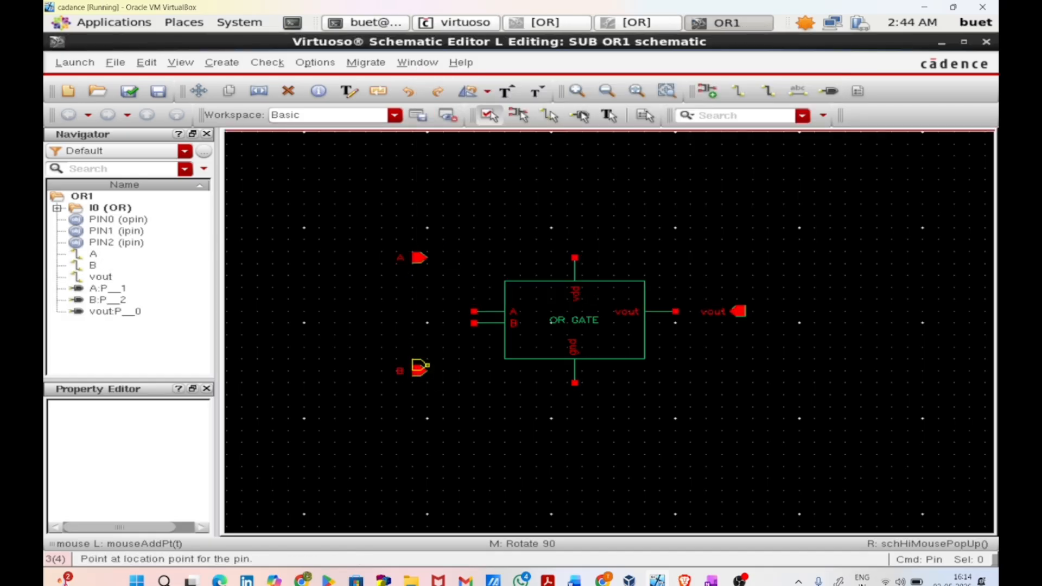
key("r")
left_click(574, 175)
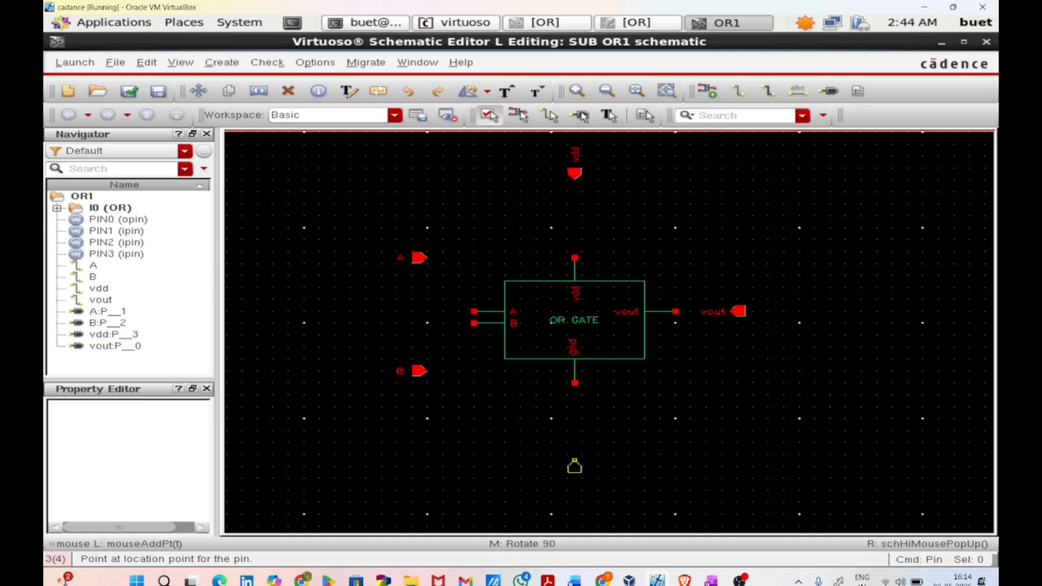
left_click(576, 465)
Wire the gnd, B and A pins to the matching terminals of the OR gate.
key("w")
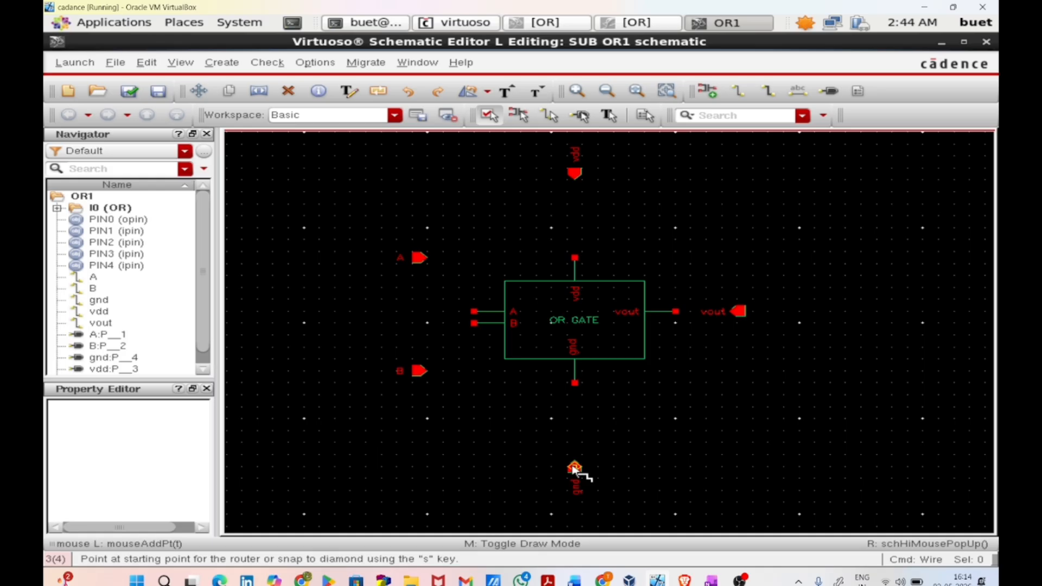
left_click(574, 468)
left_click(574, 381)
left_click(419, 371)
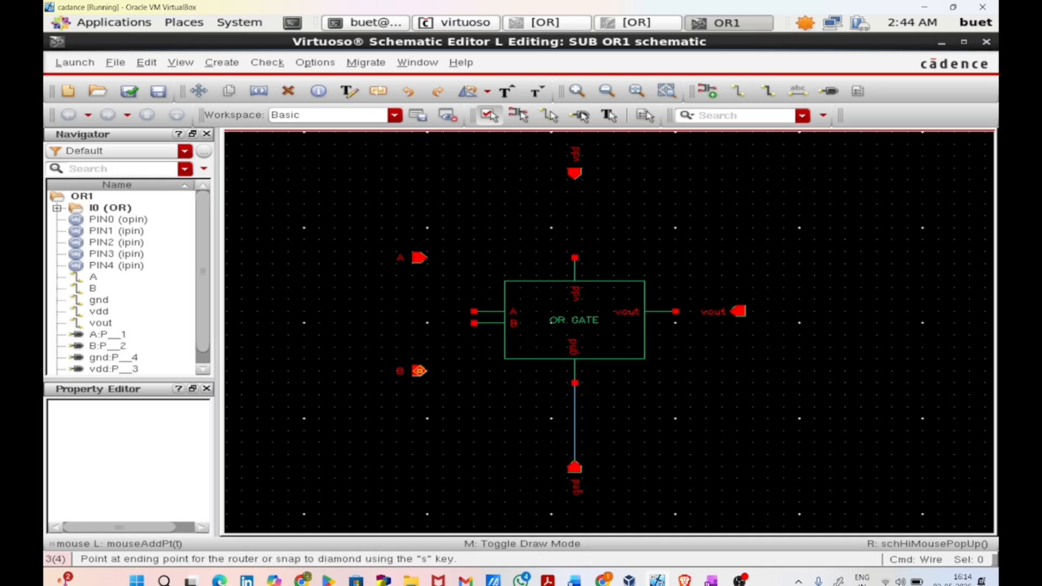
left_click(474, 323)
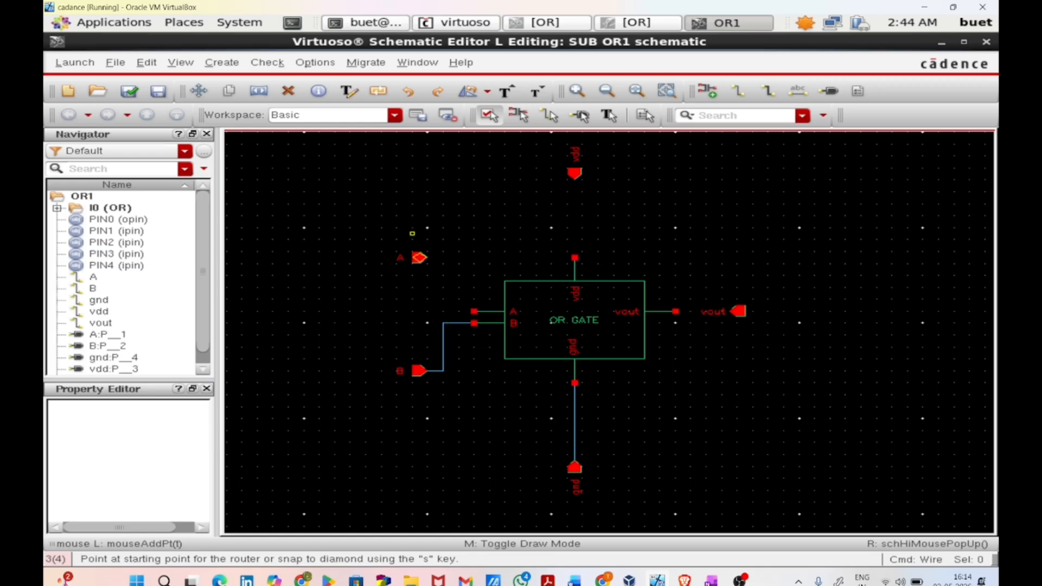
left_click(421, 259)
left_click(474, 312)
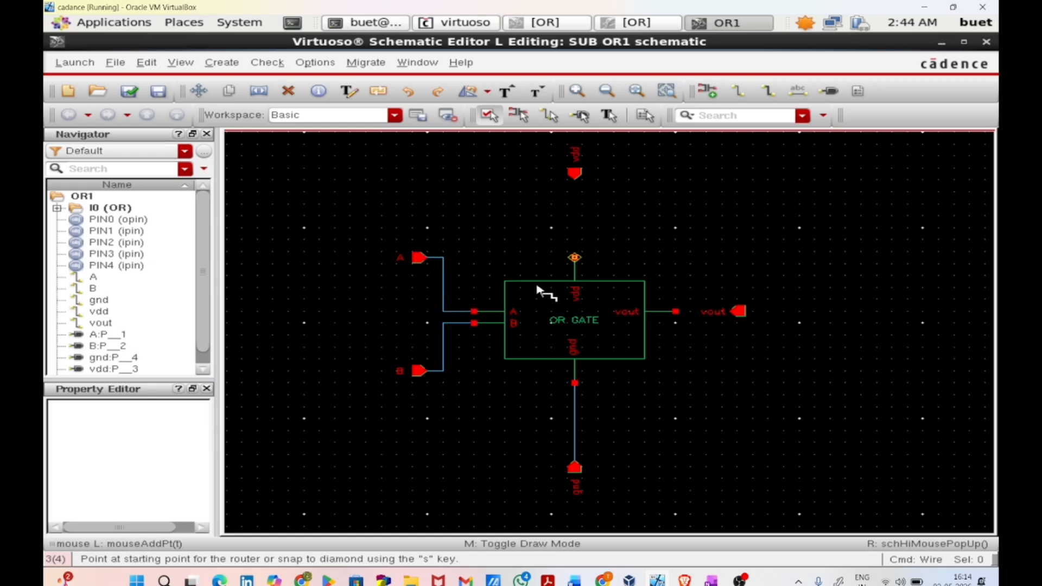
Wire the OR gate's vdd terminal to the vdd pin and its vout terminal to the vout pin.
left_click(574, 257)
key("Escape")
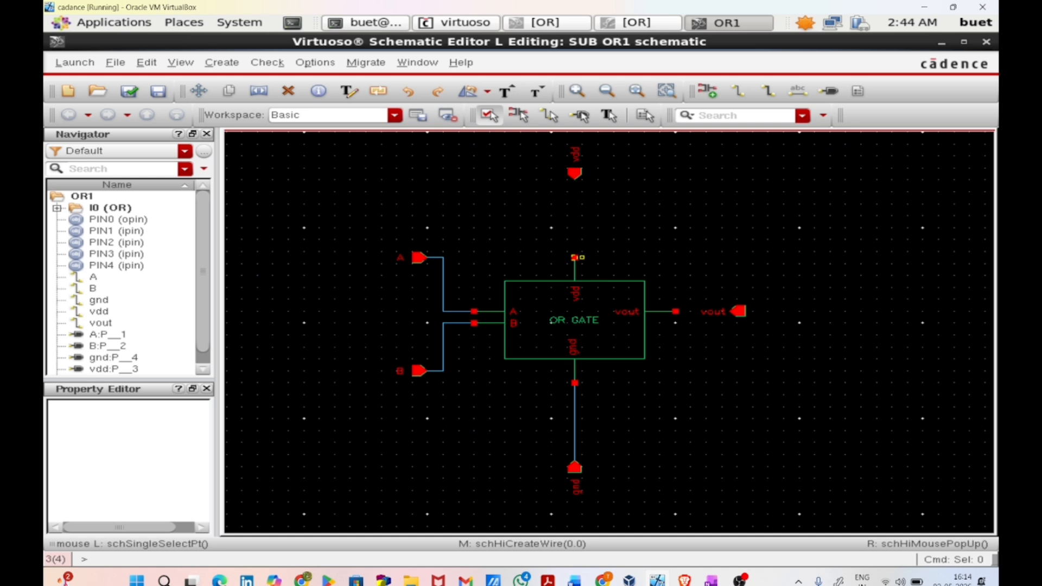
key("w")
left_click(575, 258)
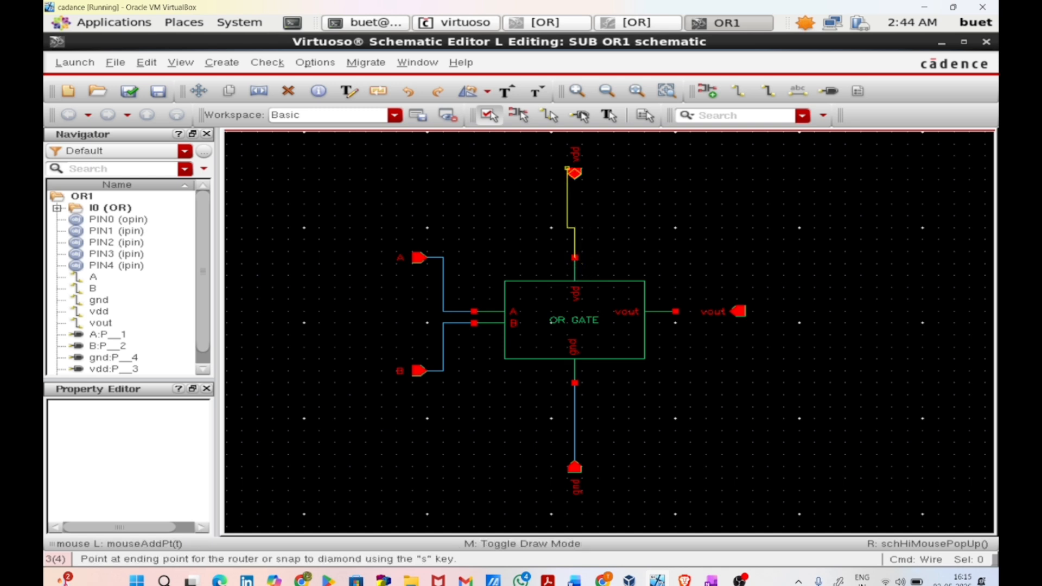
left_click(575, 173)
key("Escape")
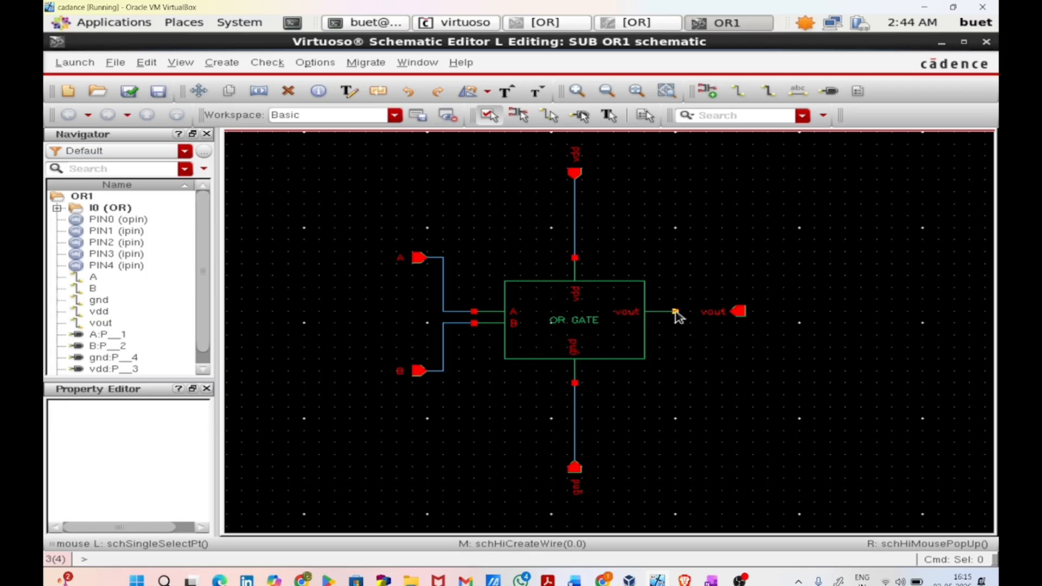
key("w")
left_click(676, 311)
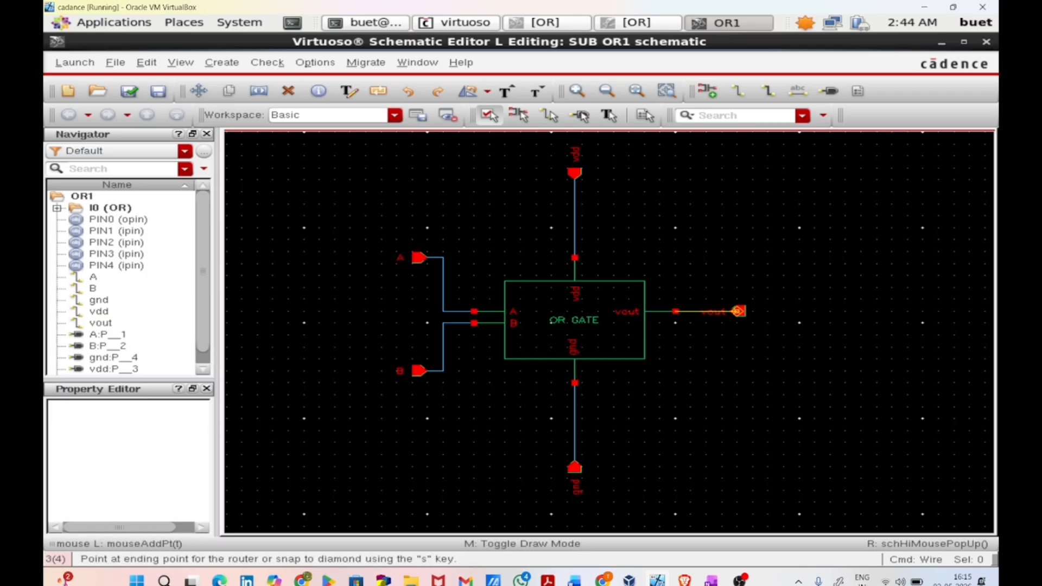
left_click(738, 312)
key("Escape")
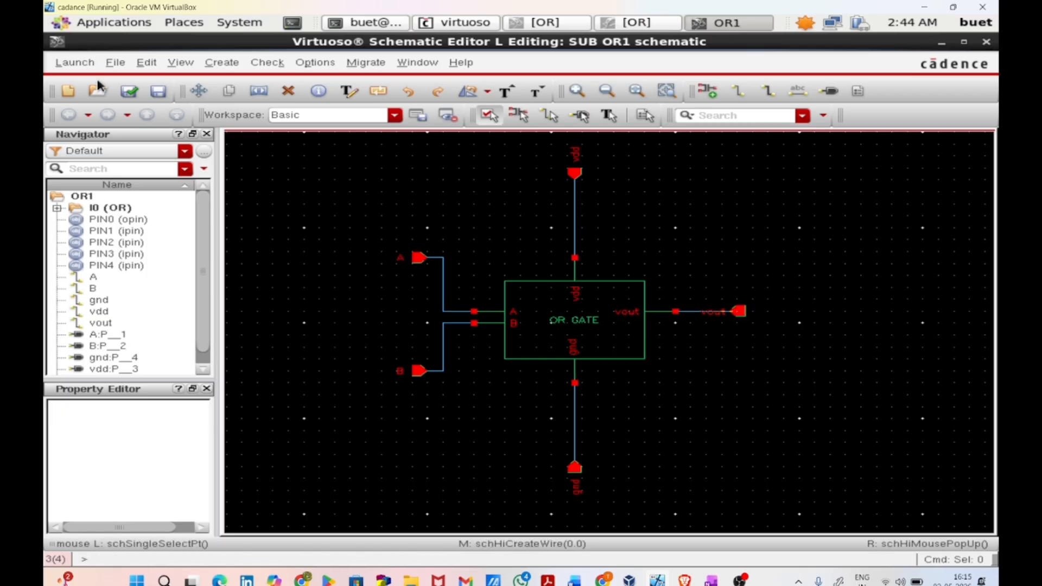
Check and save the OR1 schematic, then move its restored window aside and bring the log forward to review the check.
left_click(124, 93)
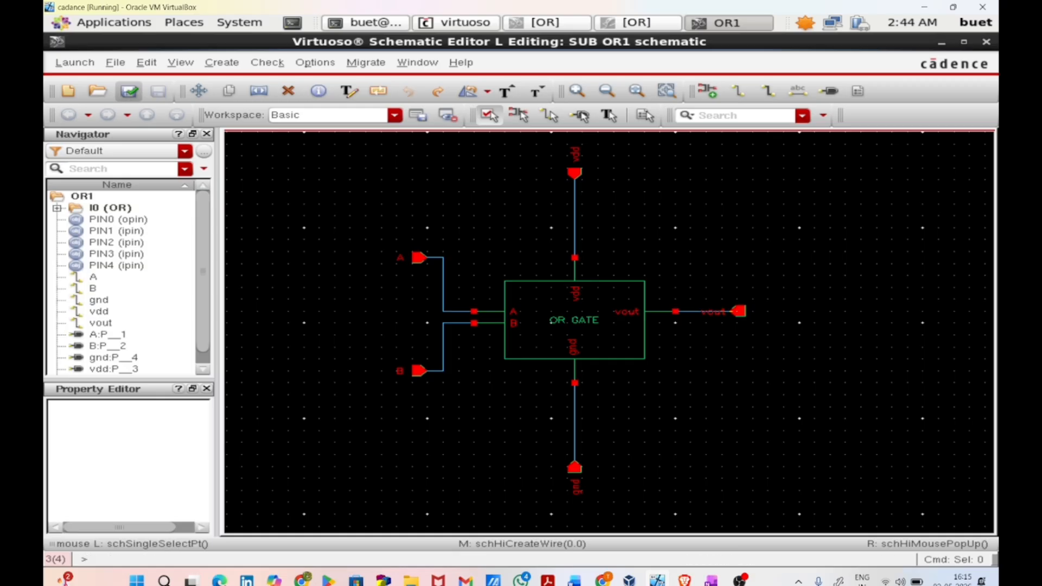
left_click(963, 43)
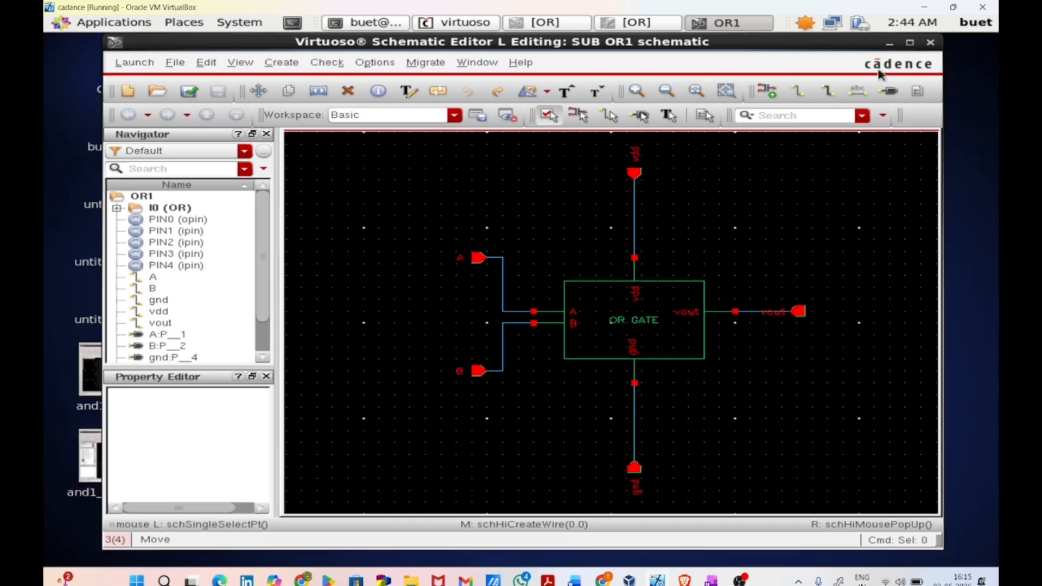
left_click_drag(776, 52, 975, 61)
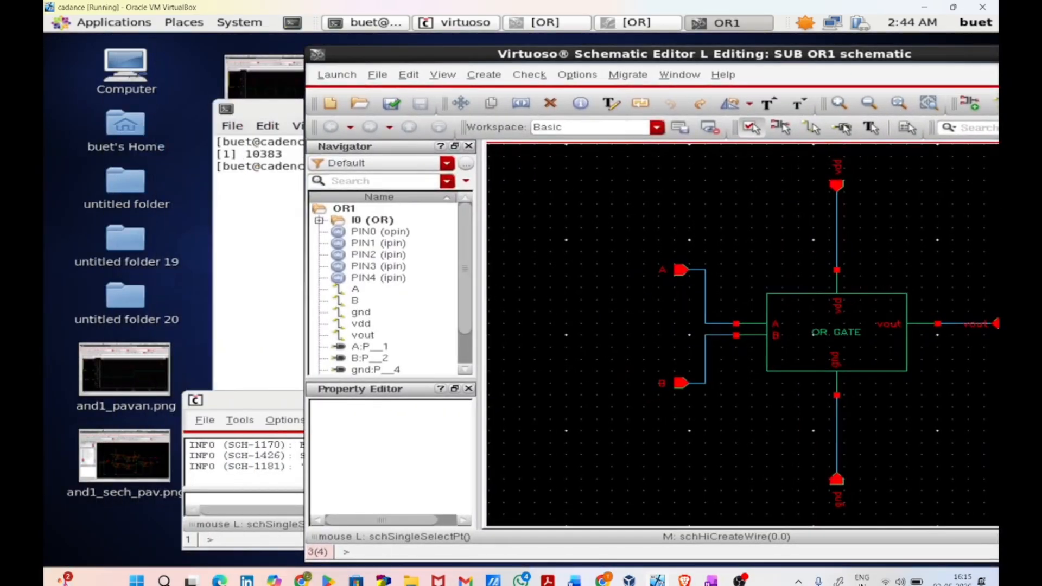
left_click(223, 483)
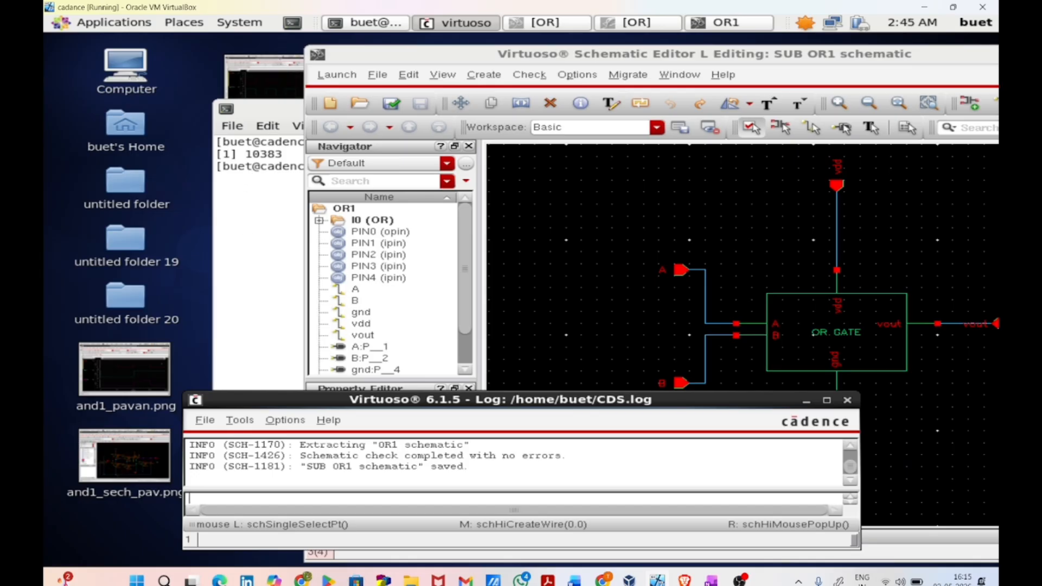
Launch ADE L from the OR1 schematic and open its analog stimuli setup.
left_click(330, 82)
left_click(332, 76)
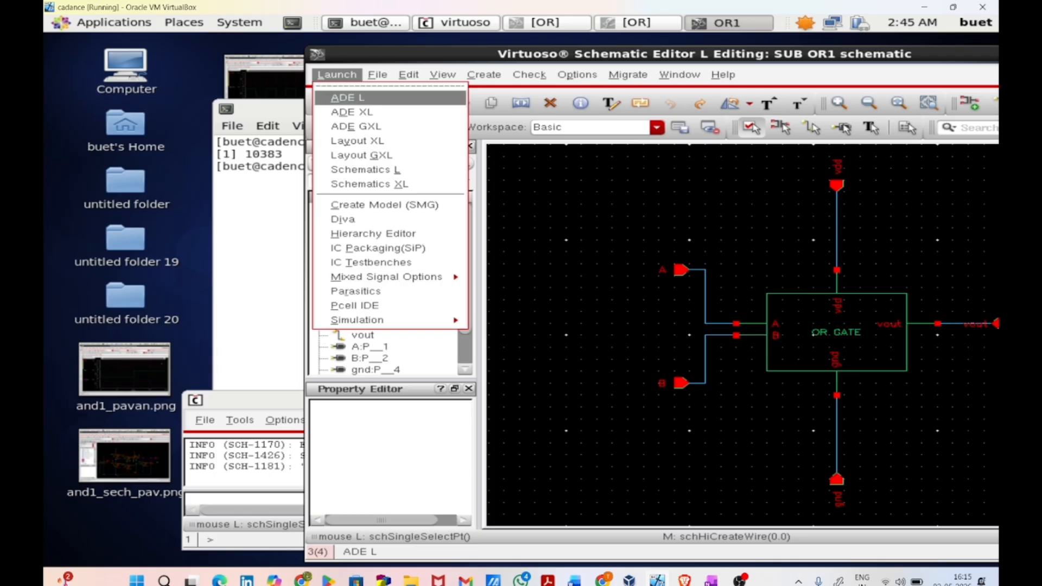
left_click(344, 99)
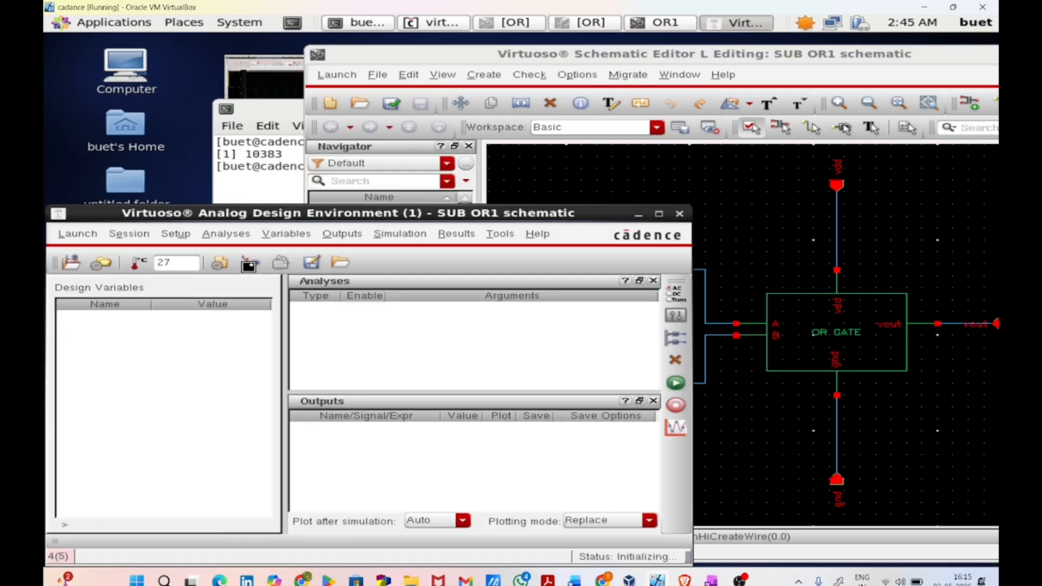
left_click(249, 264)
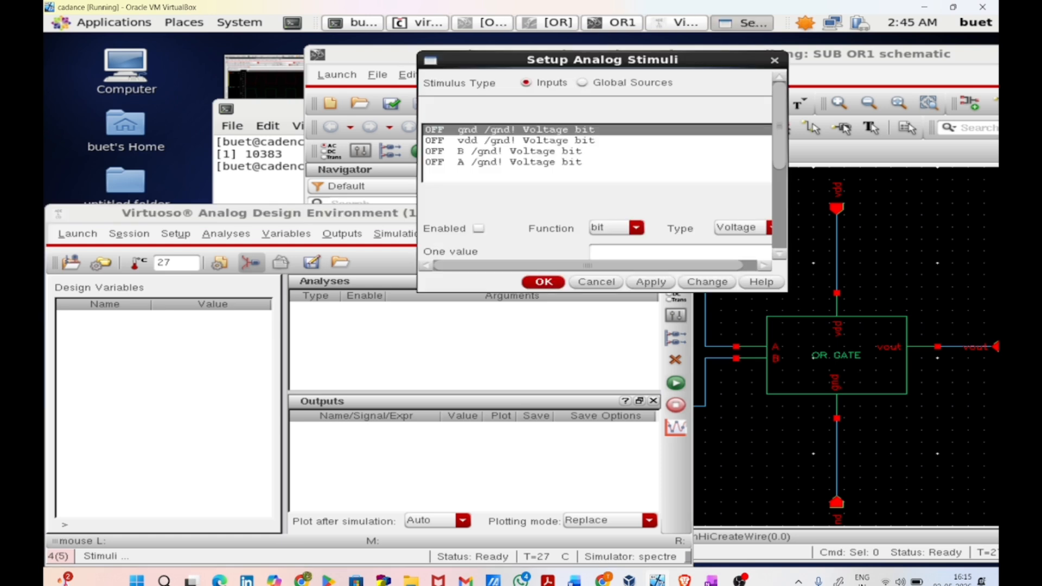
Enlarge the stimuli dialog and enable the gnd input as a dc voltage source with DC voltage 0.
scroll(477, 139, "down", 2)
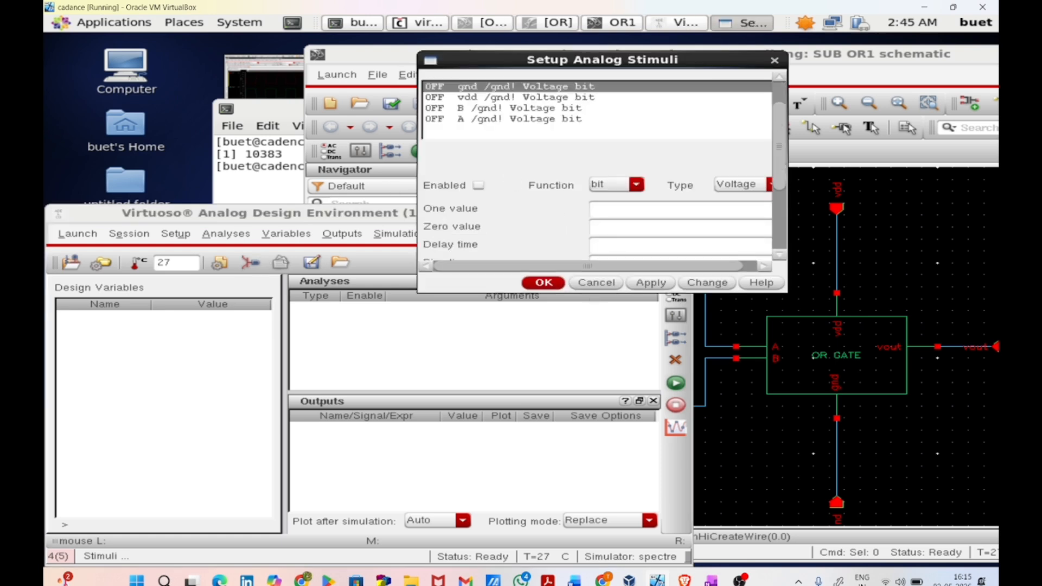
left_click_drag(577, 293, 566, 509)
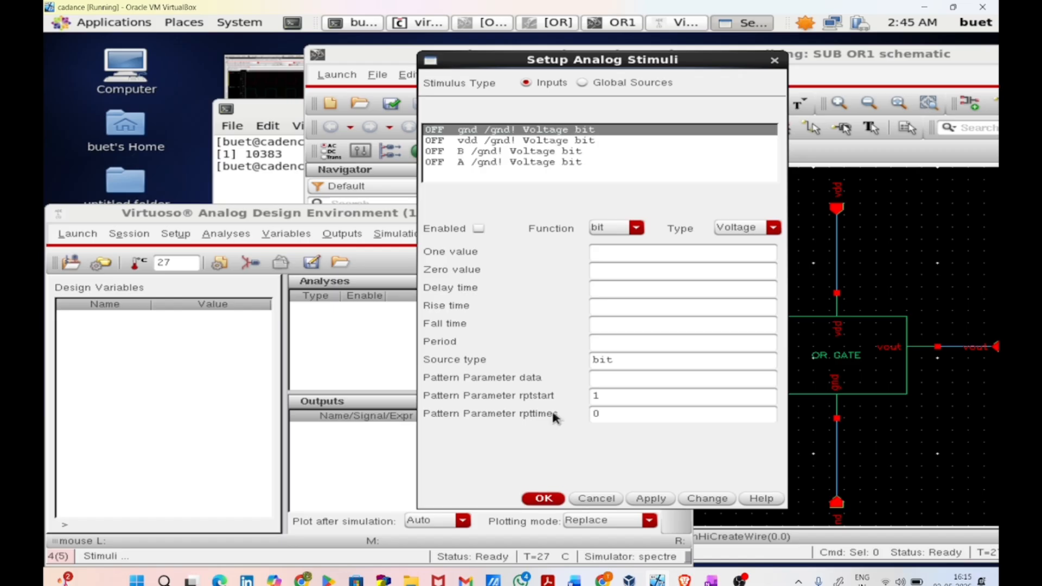
left_click(478, 229)
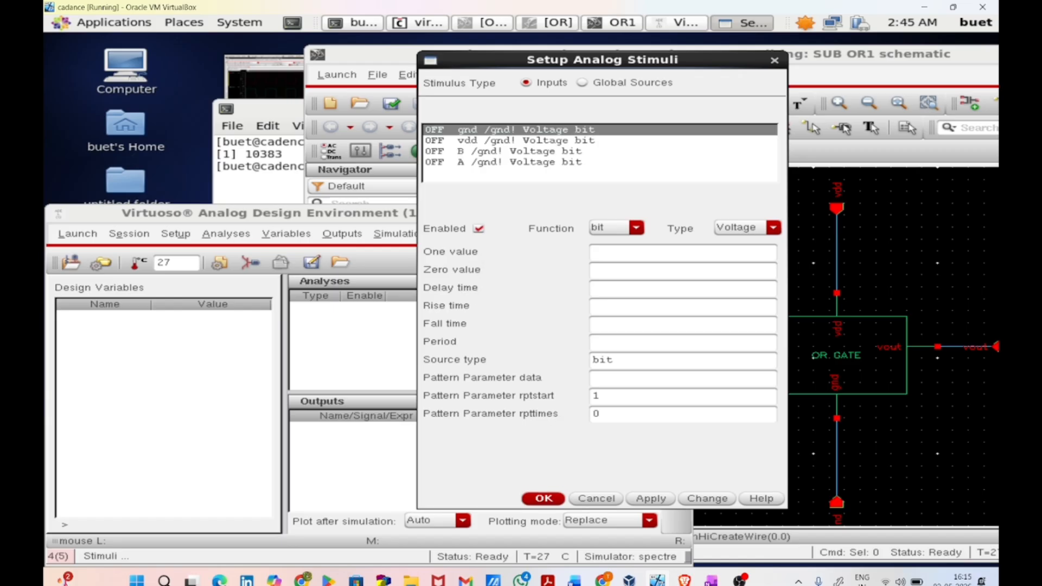
left_click(601, 230)
left_click(602, 251)
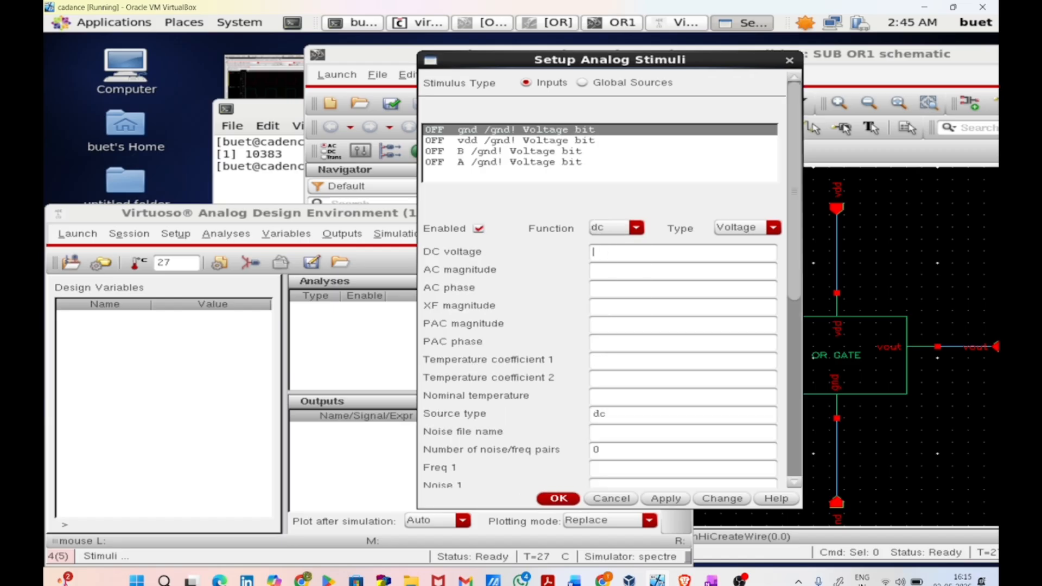
type("0")
left_click(665, 498)
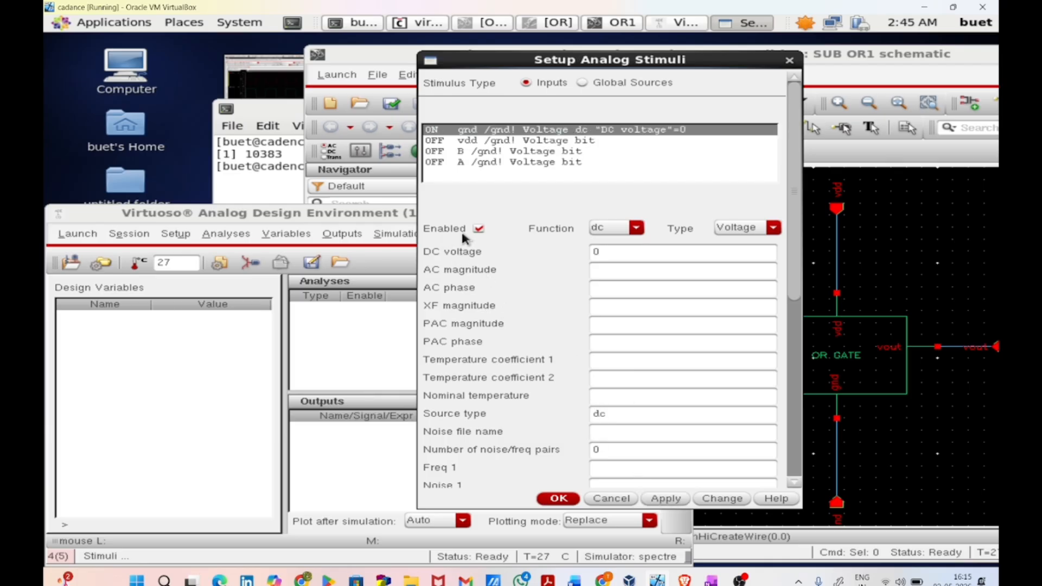
Enable the vdd input as a dc voltage source with DC voltage 1 and apply it.
left_click(453, 139)
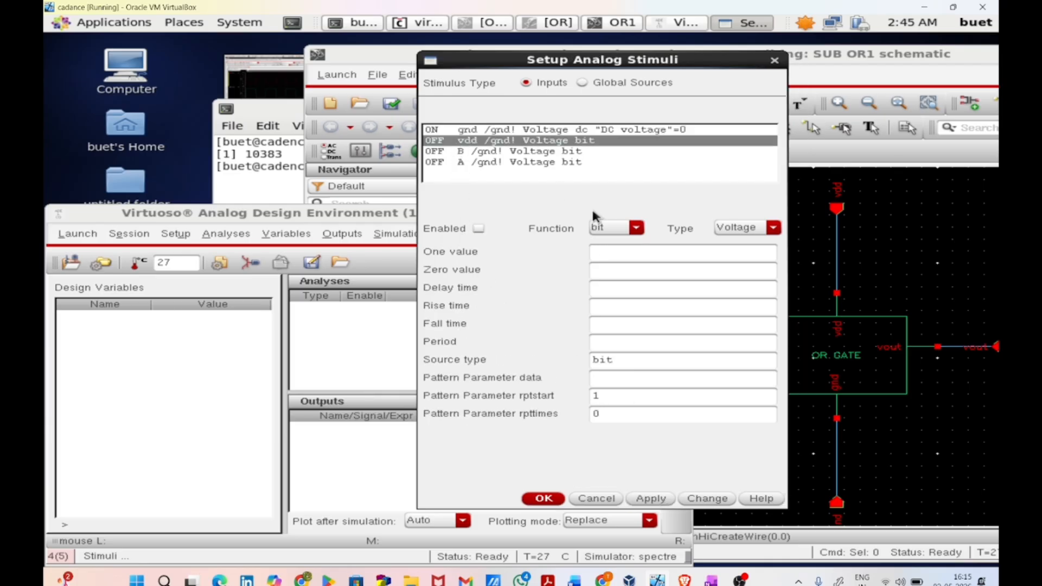
left_click(613, 228)
left_click(603, 242)
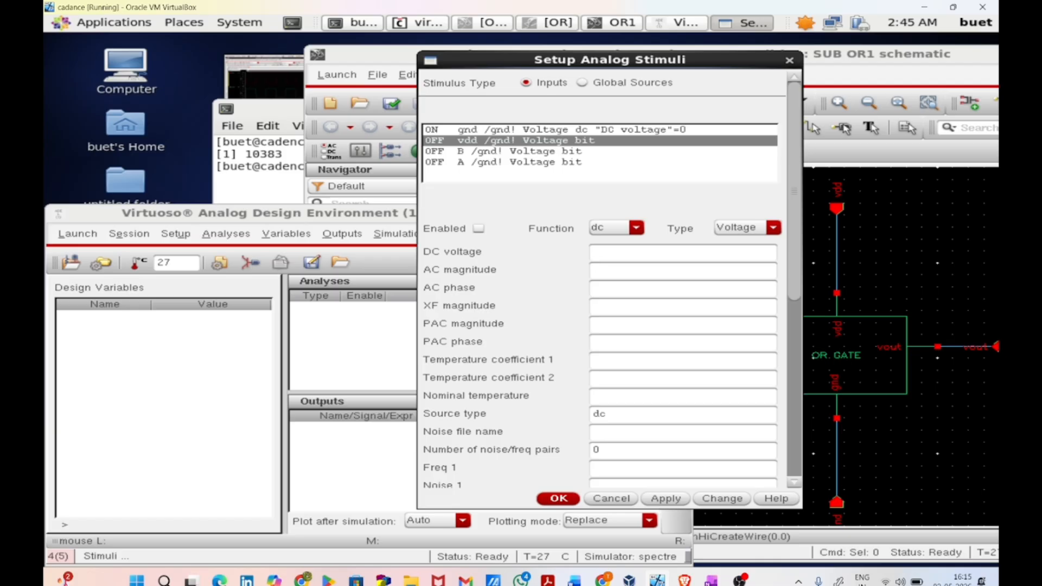
type("1")
left_click(668, 499)
Enable input A as a voltage pulse with Voltage 1 = 1, Voltage 2 = 0, period 40n and pulse width 20n.
left_click(494, 163)
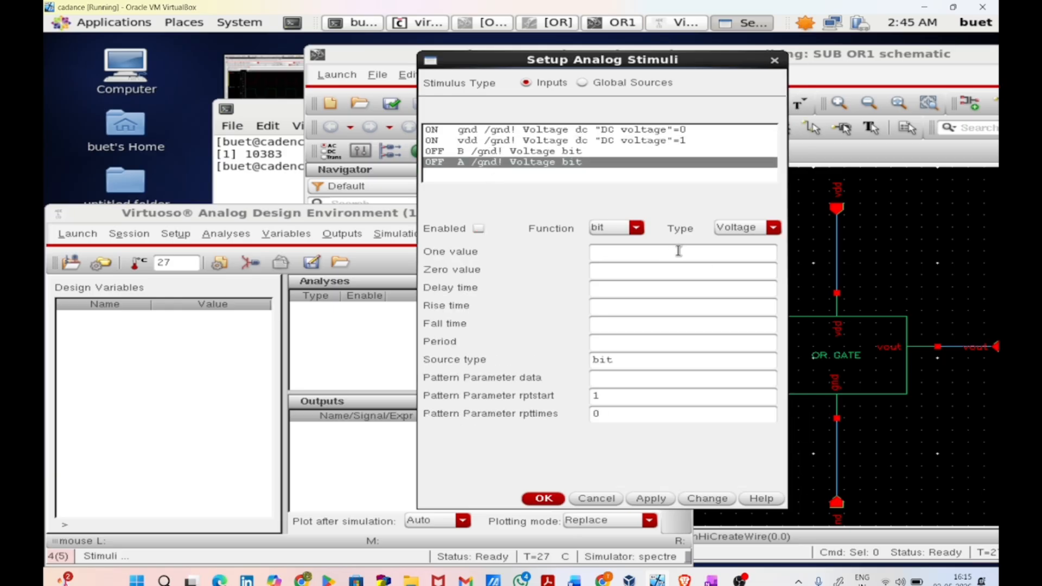
left_click(608, 220)
left_click(590, 205)
left_click(622, 234)
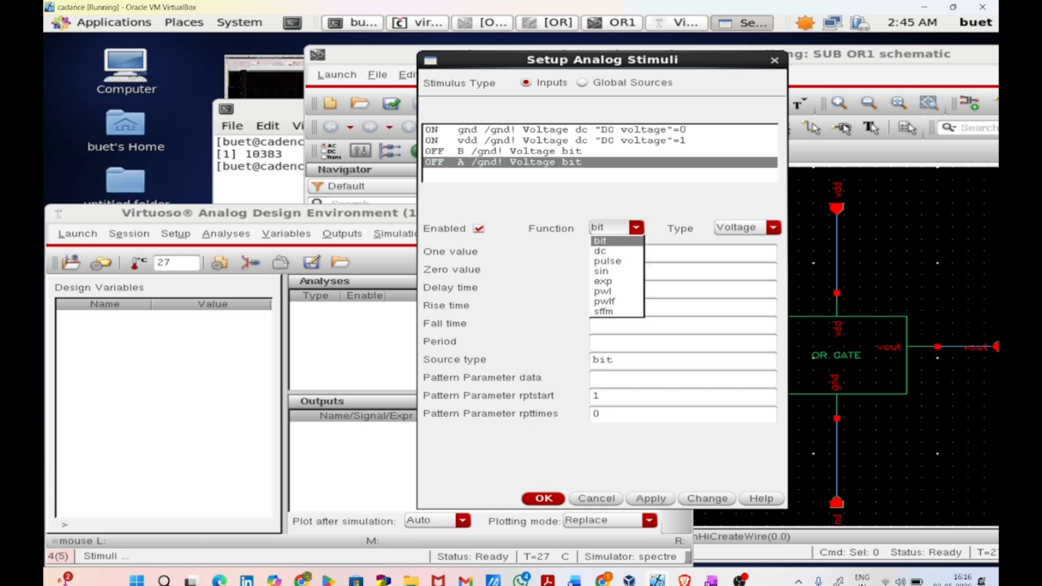
left_click(620, 258)
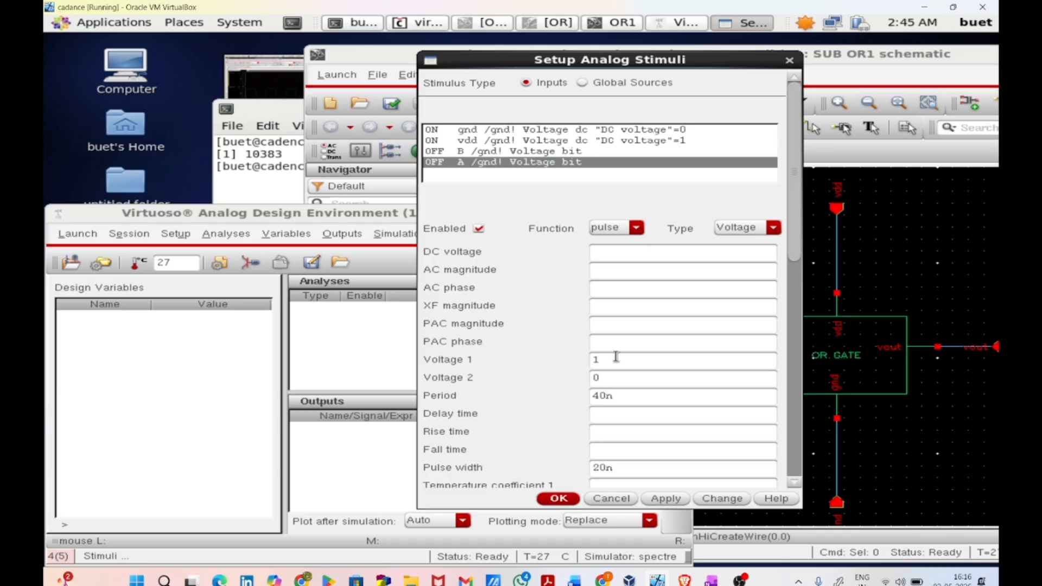
key("Return")
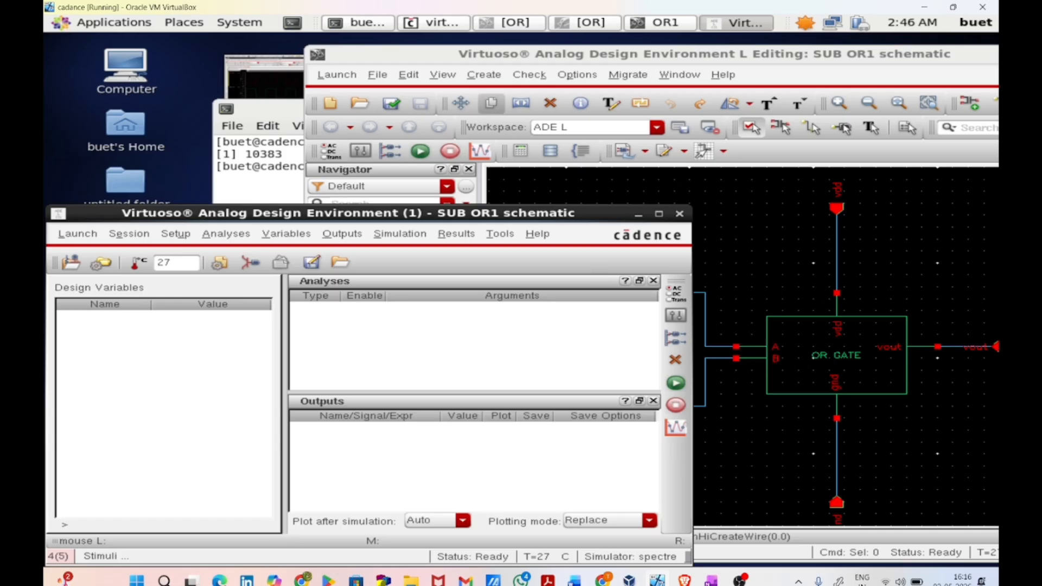
Reopen the stimuli setup and enable input B as a voltage pulse with Voltage 1 = 1, Voltage 2 = 0, period 20n and pulse width 10n.
left_click(250, 262)
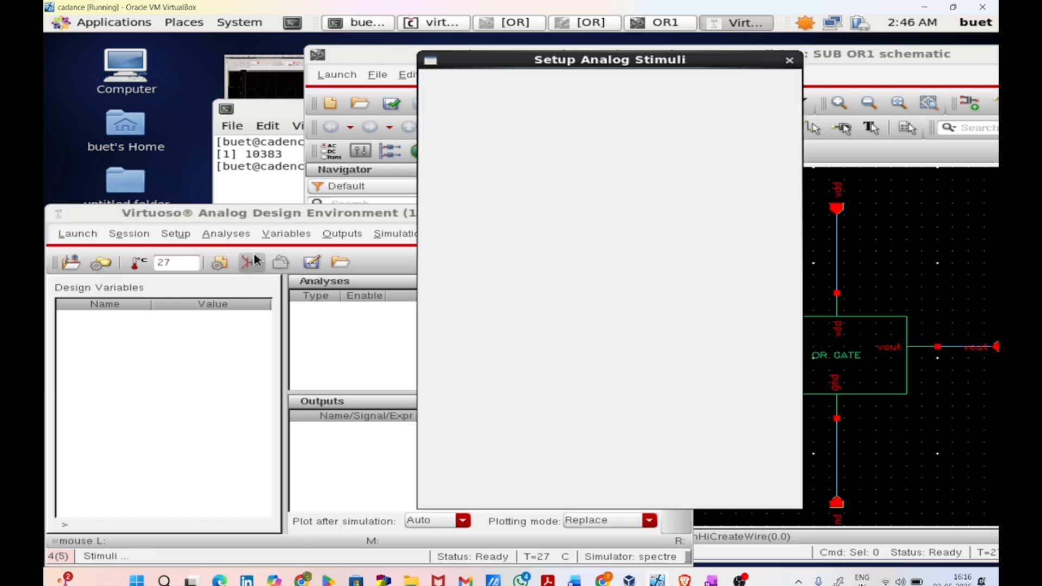
left_click(434, 152)
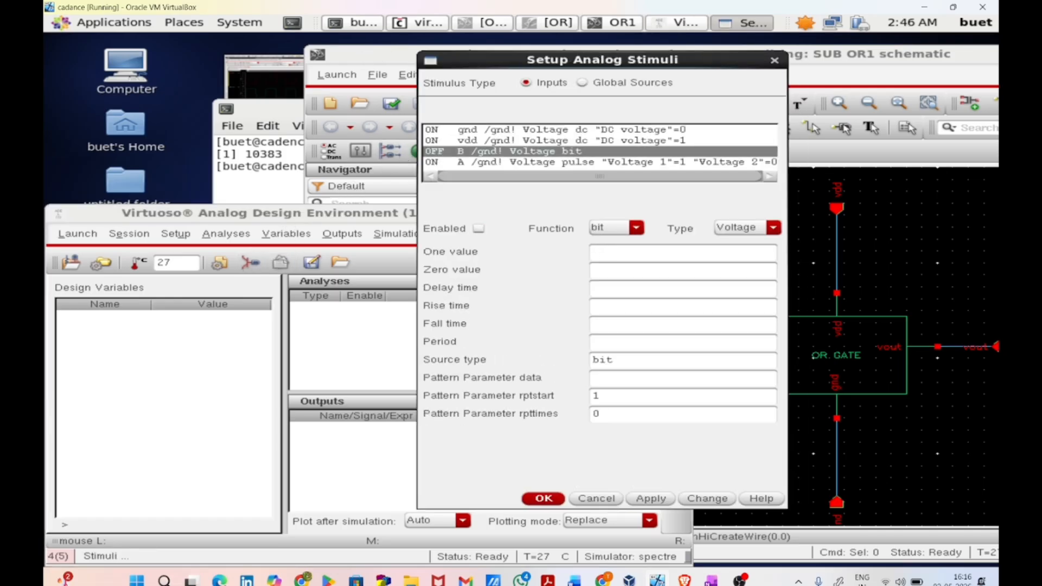
left_click(478, 228)
left_click(605, 227)
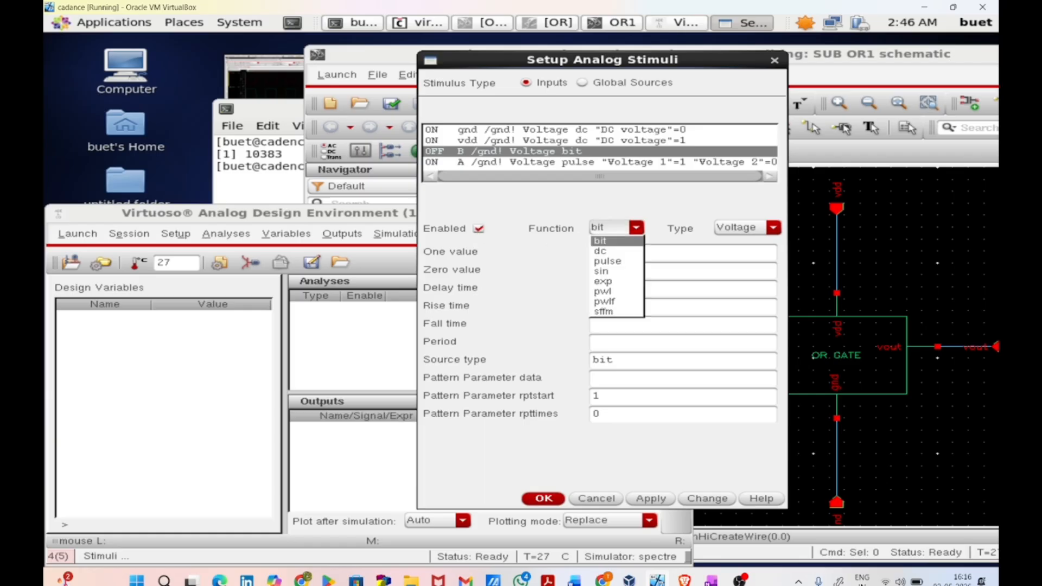
left_click(607, 261)
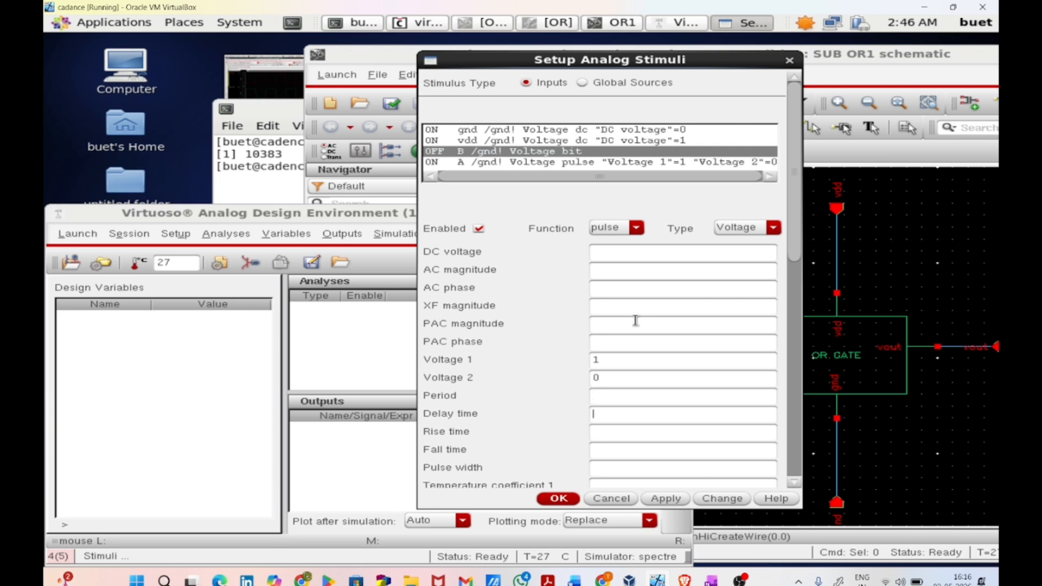
left_click(624, 393)
left_click(665, 498)
left_click(570, 498)
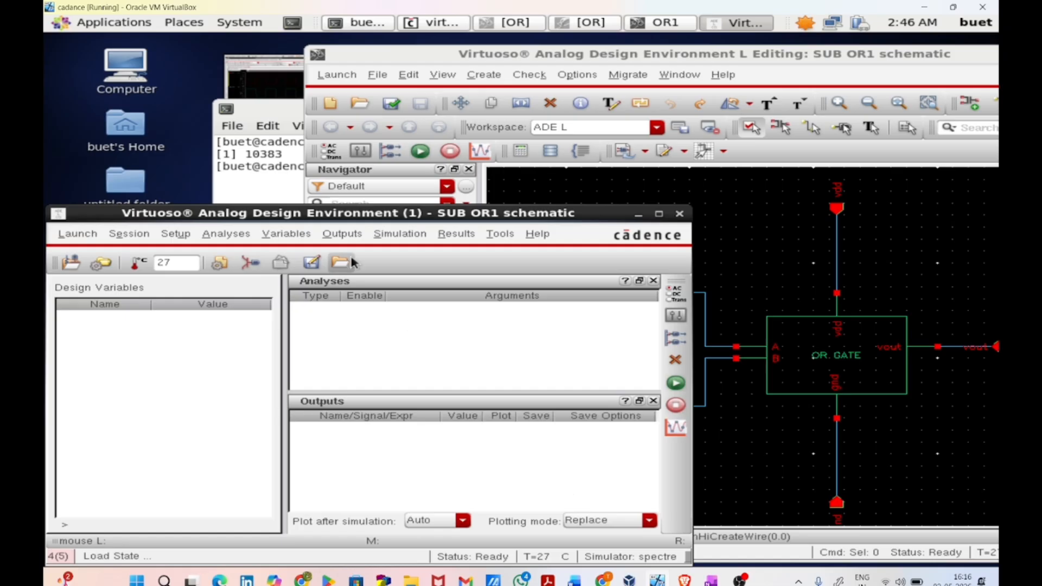
Select the A, B and vout nets on the OR1 schematic as outputs to be plotted.
left_click(330, 234)
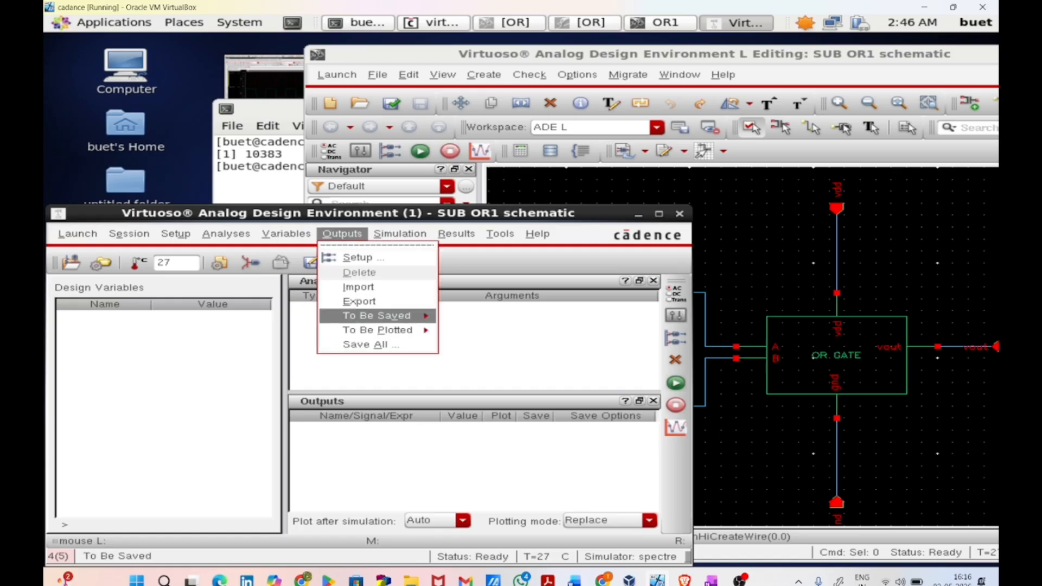
mouse_move(380, 330)
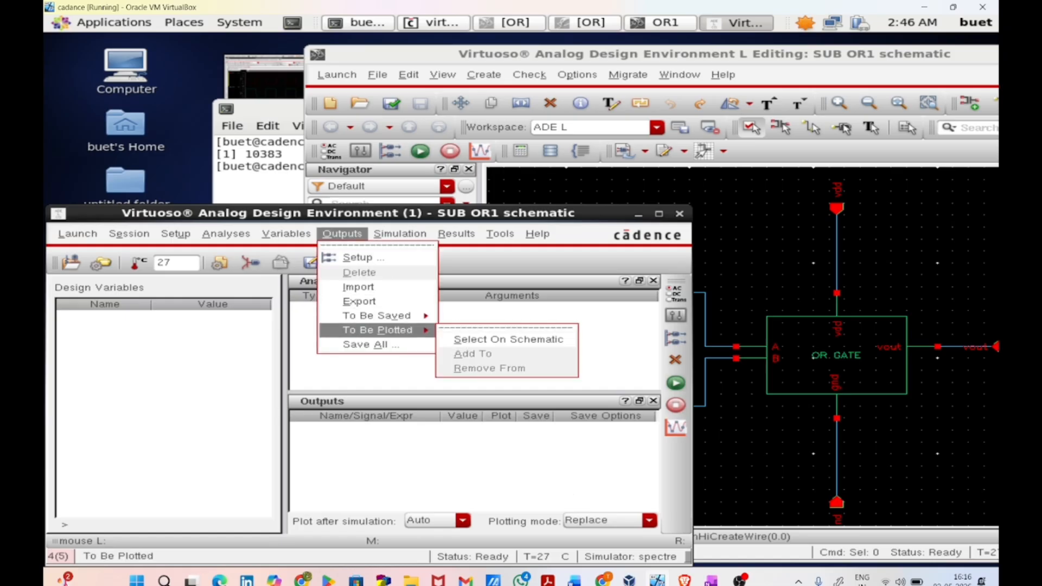
left_click(509, 339)
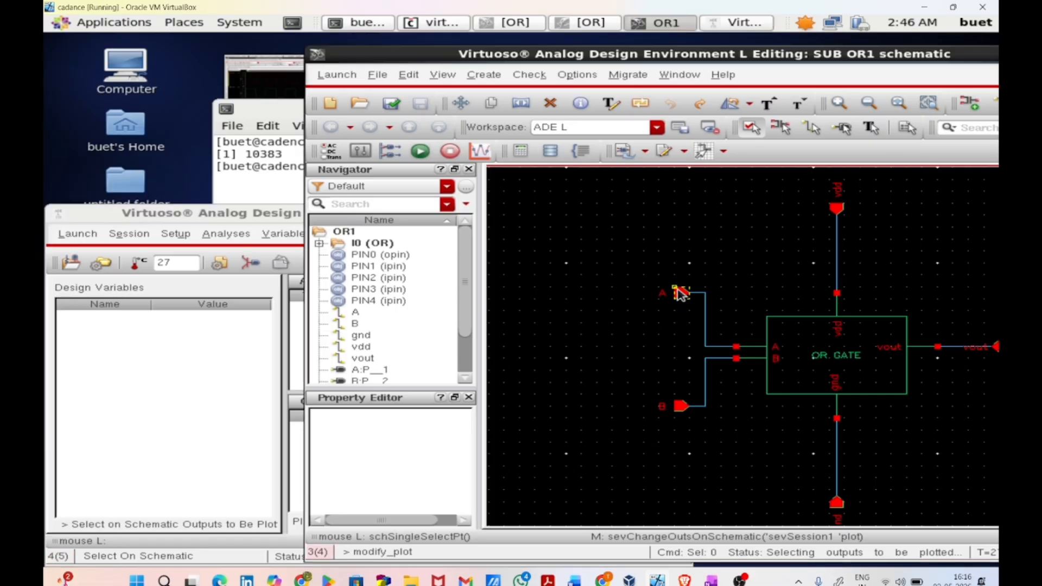
left_click(681, 406)
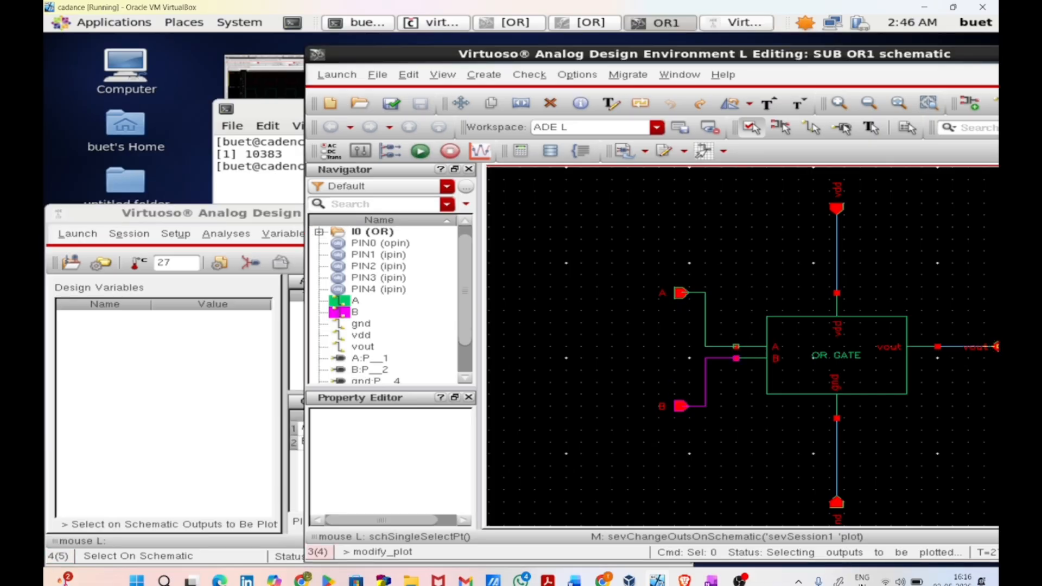
key("f")
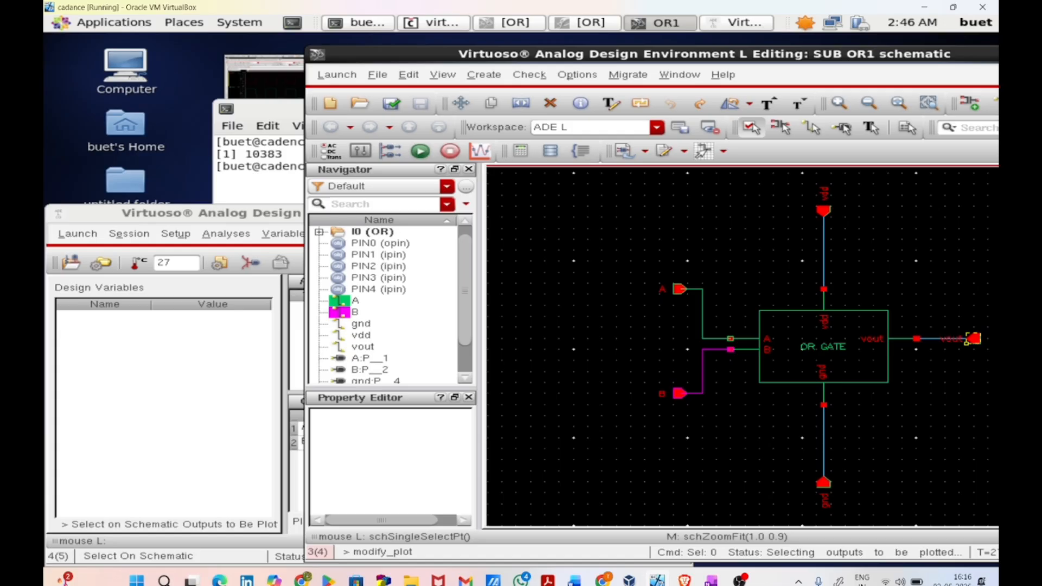
left_click(973, 341)
left_click(171, 420)
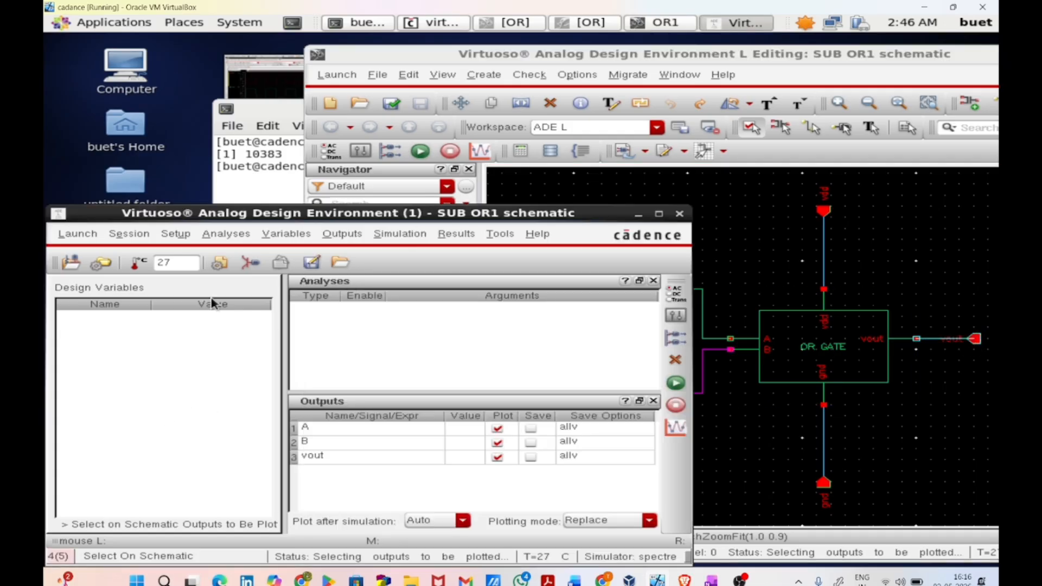
Add a transient analysis with a stop time of 200n and moderate accuracy.
left_click(226, 233)
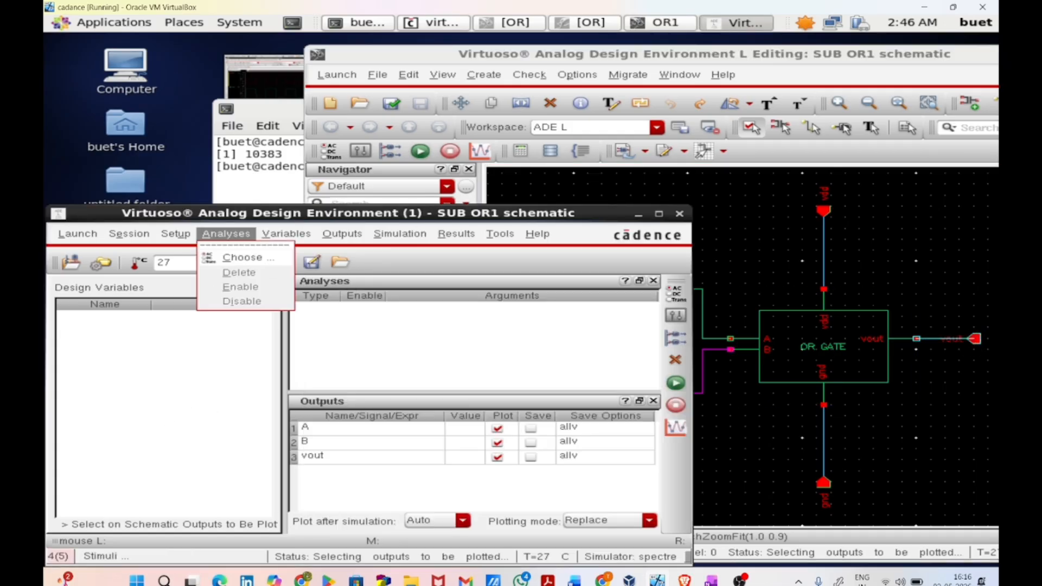
left_click(246, 253)
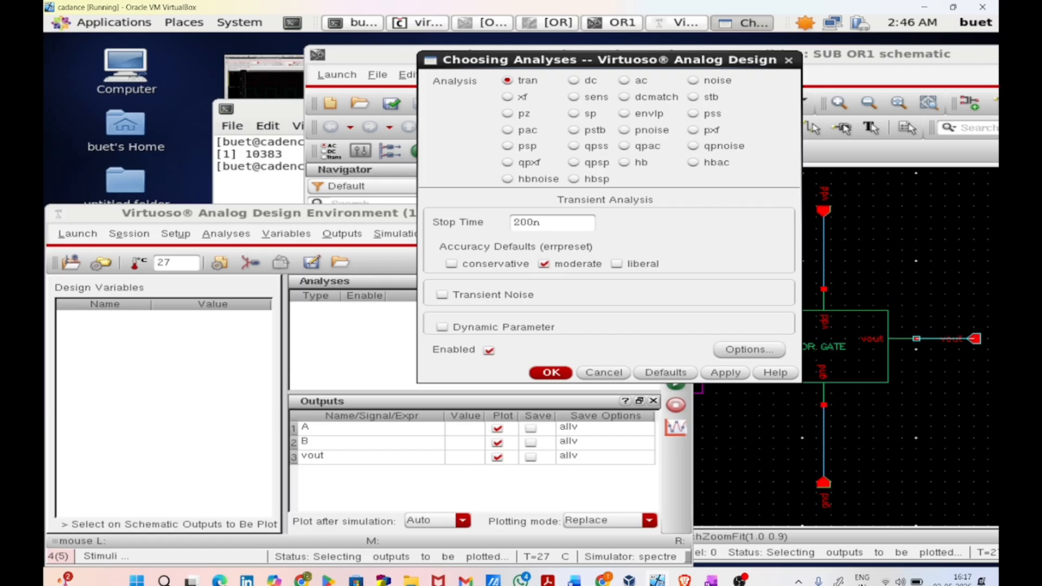
left_click(557, 372)
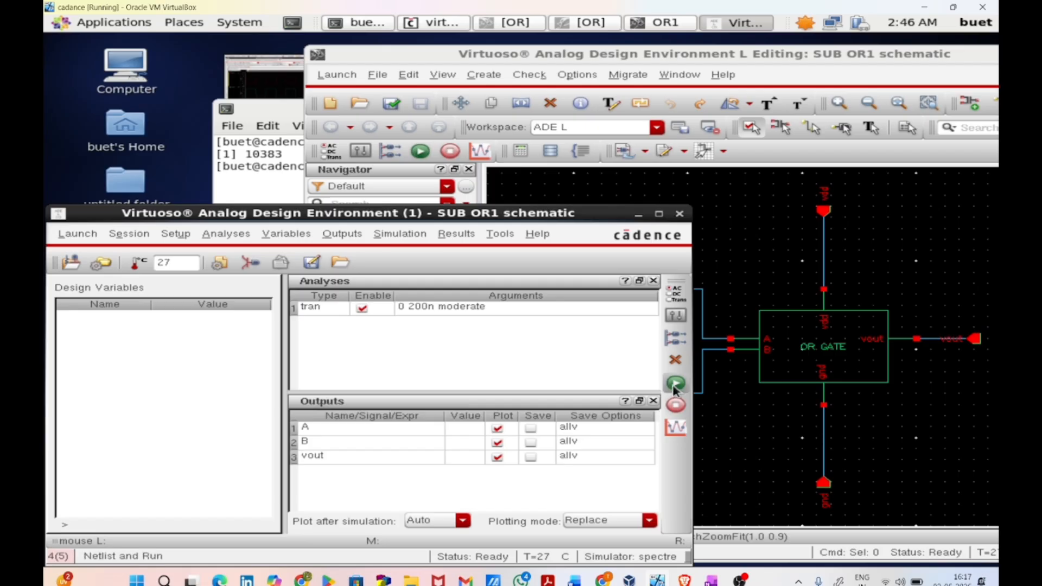
Netlist and run the simulation, and split the plotted A, B and vout waveforms into separate strips.
left_click(675, 383)
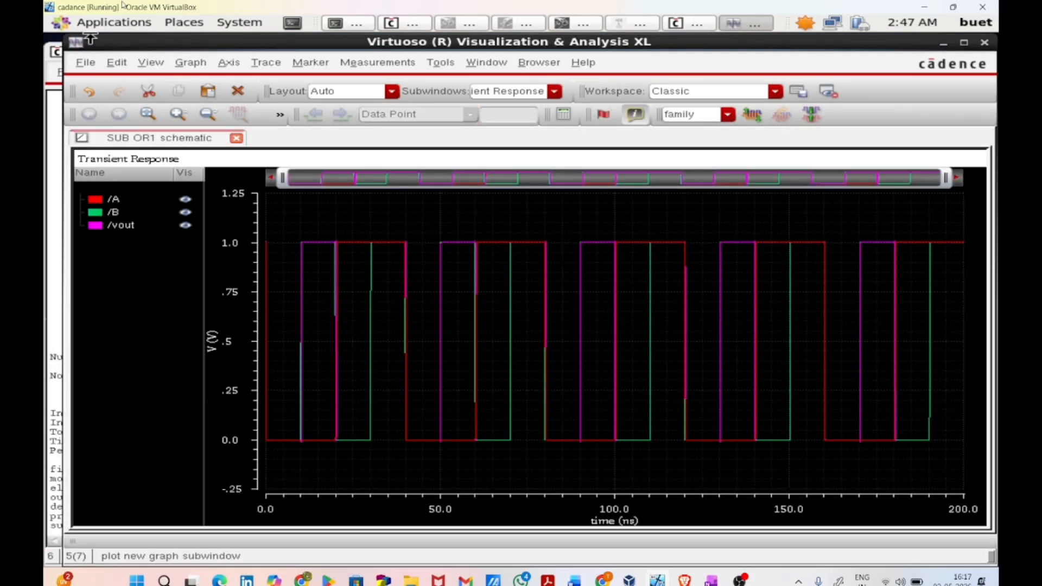
left_click(752, 114)
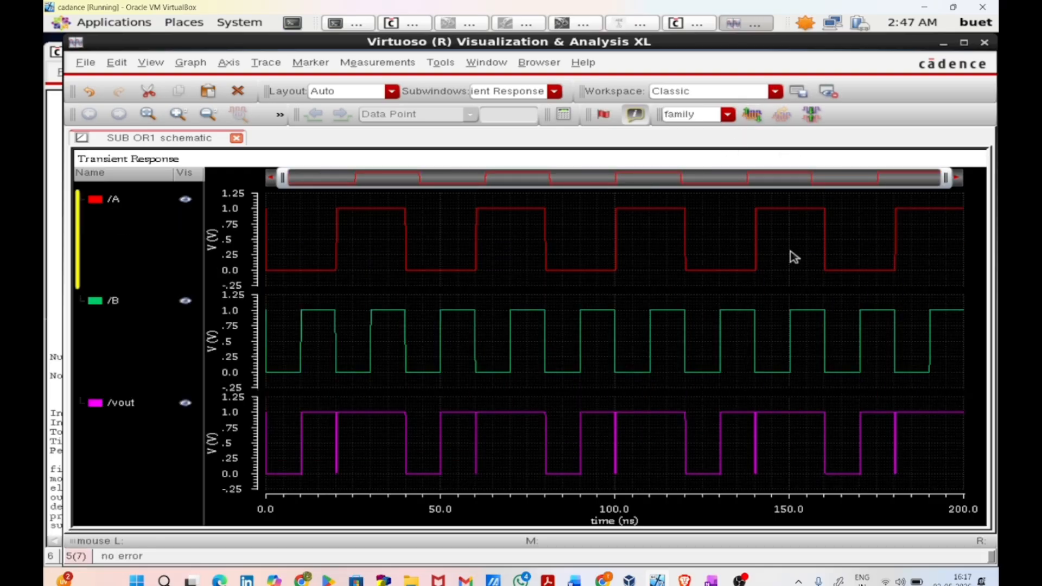
Switch to OneNote to review the OR gate's truth table, and return to the waveform window.
mouse_move(710, 579)
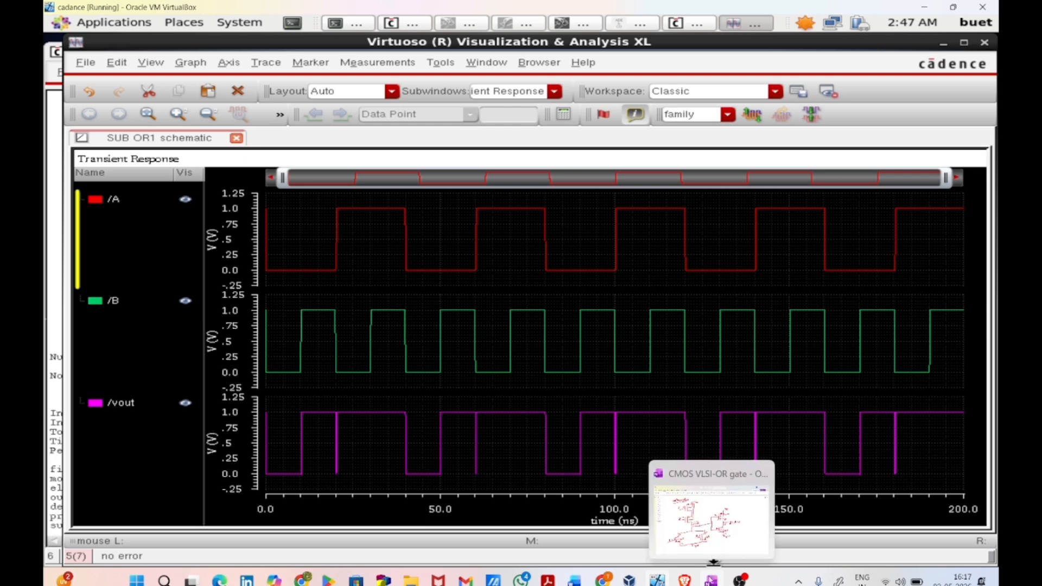
left_click(708, 510)
scroll(704, 404, "up", 7)
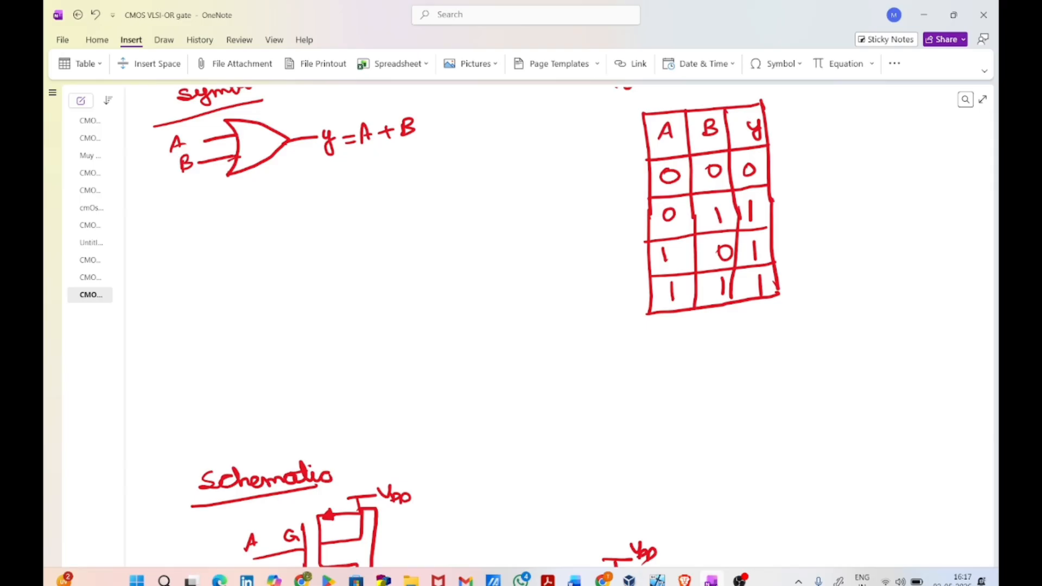
mouse_move(657, 578)
left_click(713, 560)
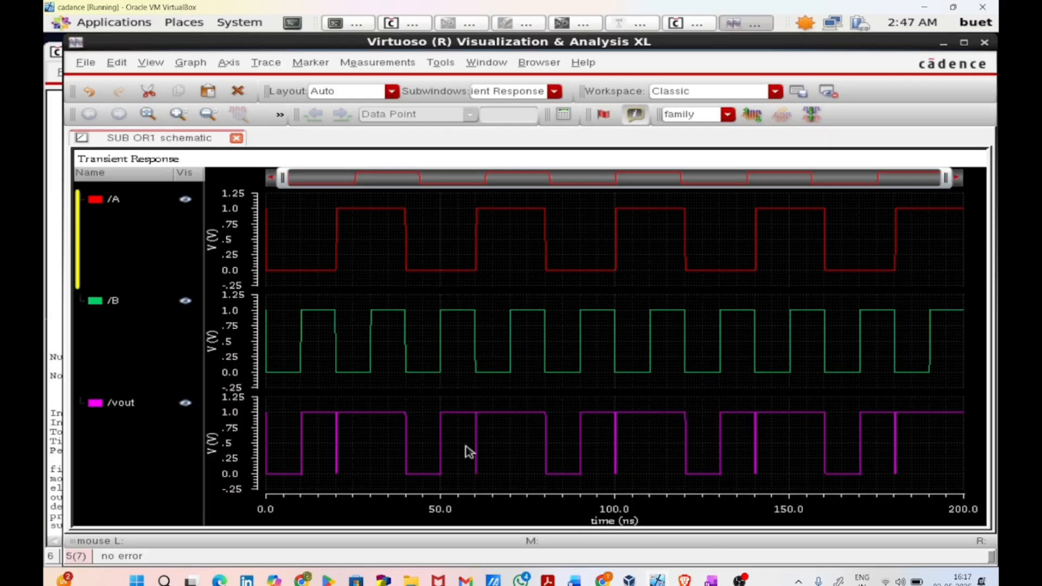
Examine the A, B and vout waveforms over the first 40 ns and the full 200 ns, and return to the ADE L window.
left_click_drag(945, 177, 421, 177)
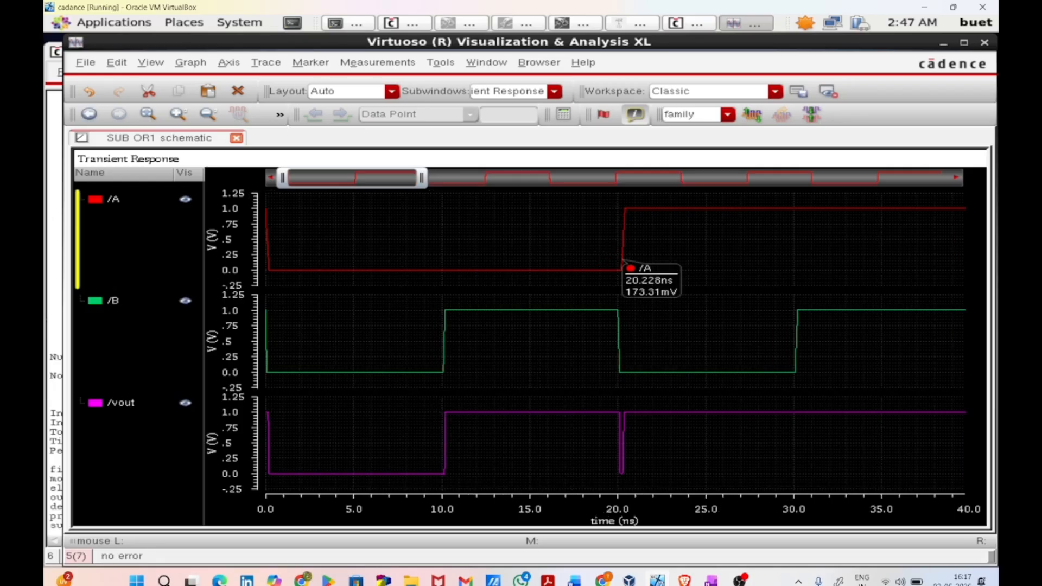
mouse_move(622, 268)
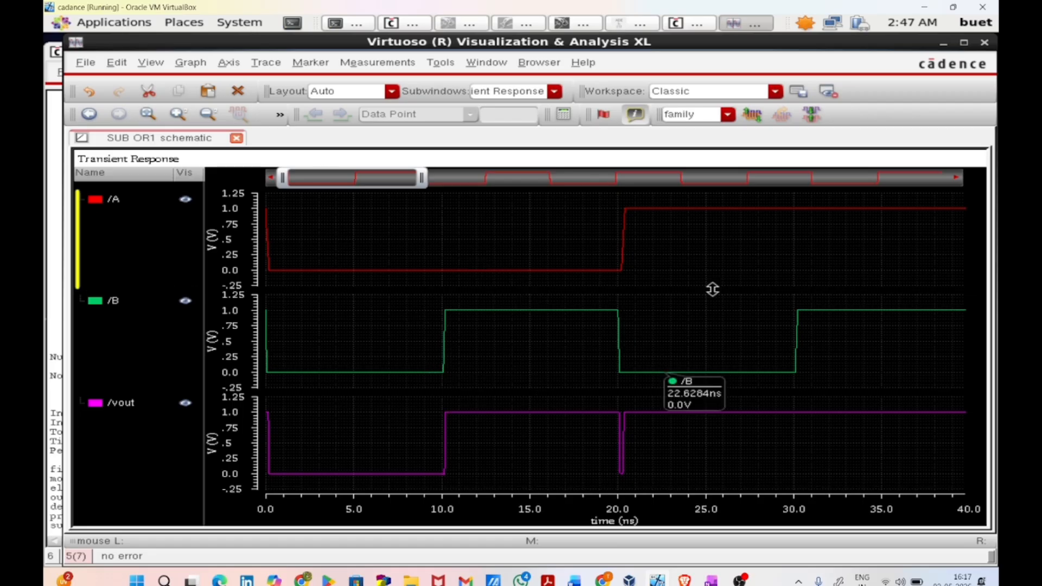
left_click_drag(421, 178, 936, 178)
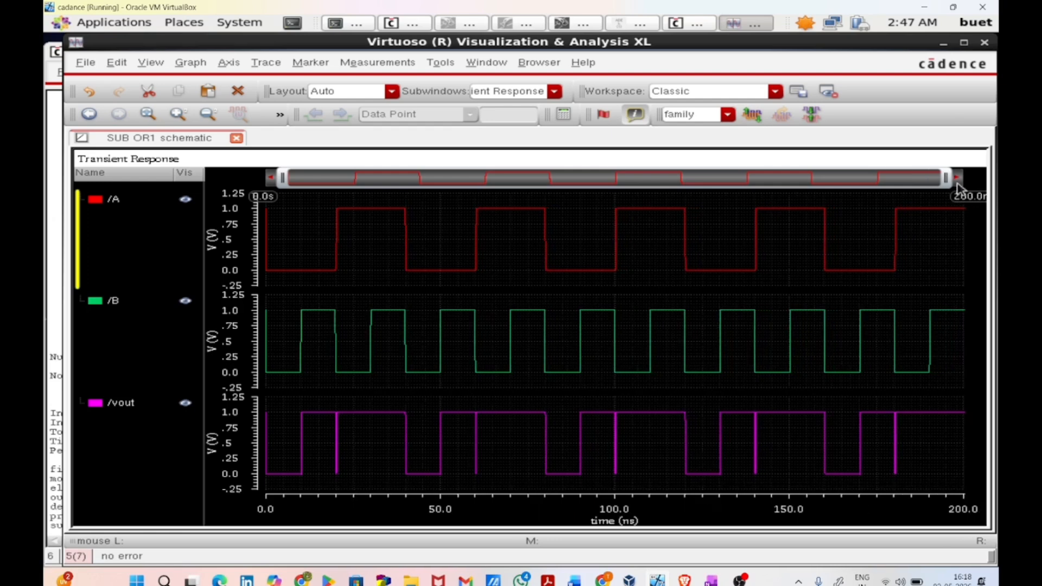
left_click(944, 42)
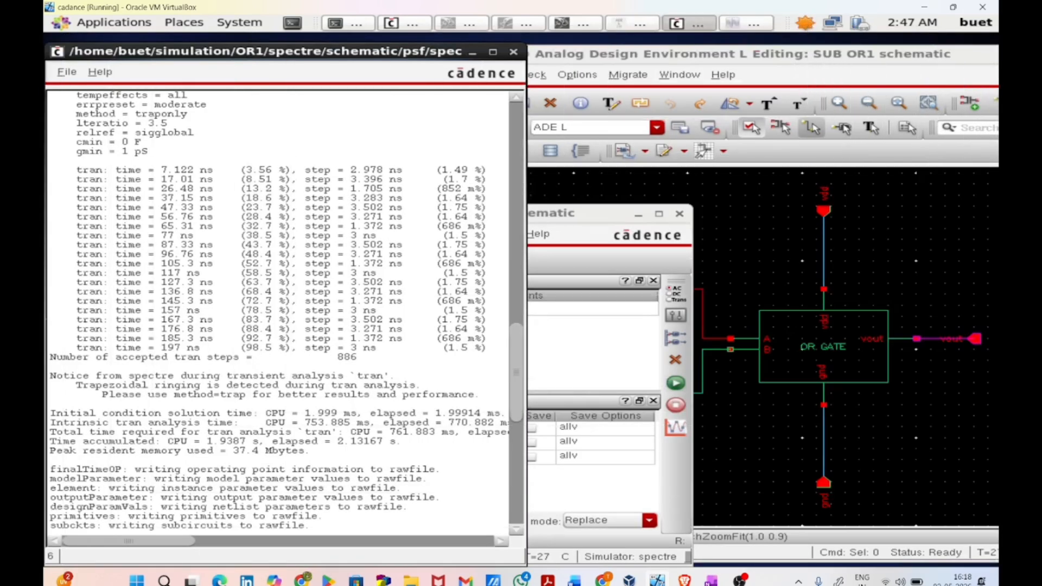
left_click(607, 323)
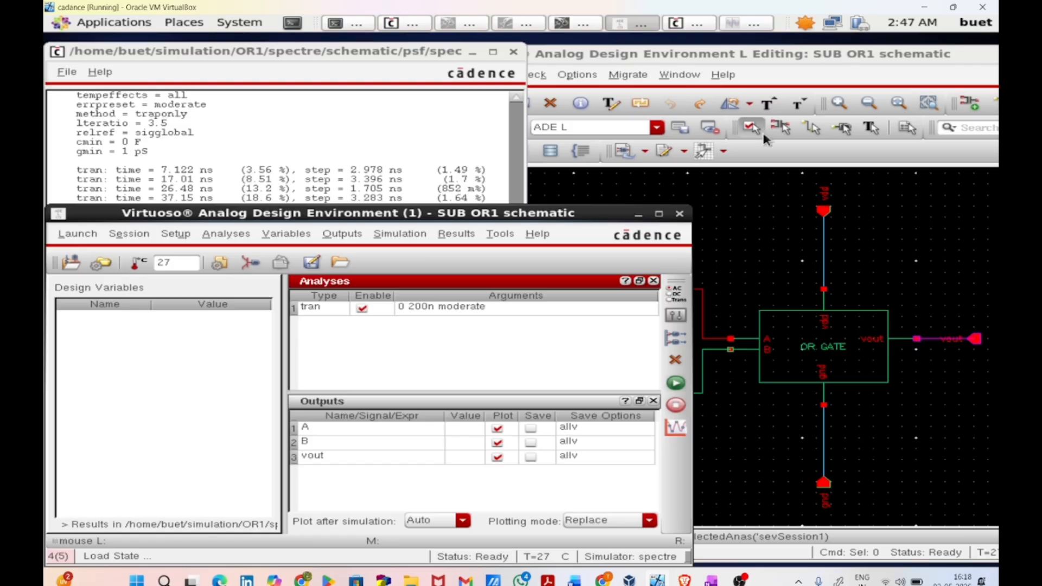
Delete the A and B input pins and their attached wire segments from the OR1 schematic.
left_click(709, 225)
left_click_drag(644, 250, 724, 456)
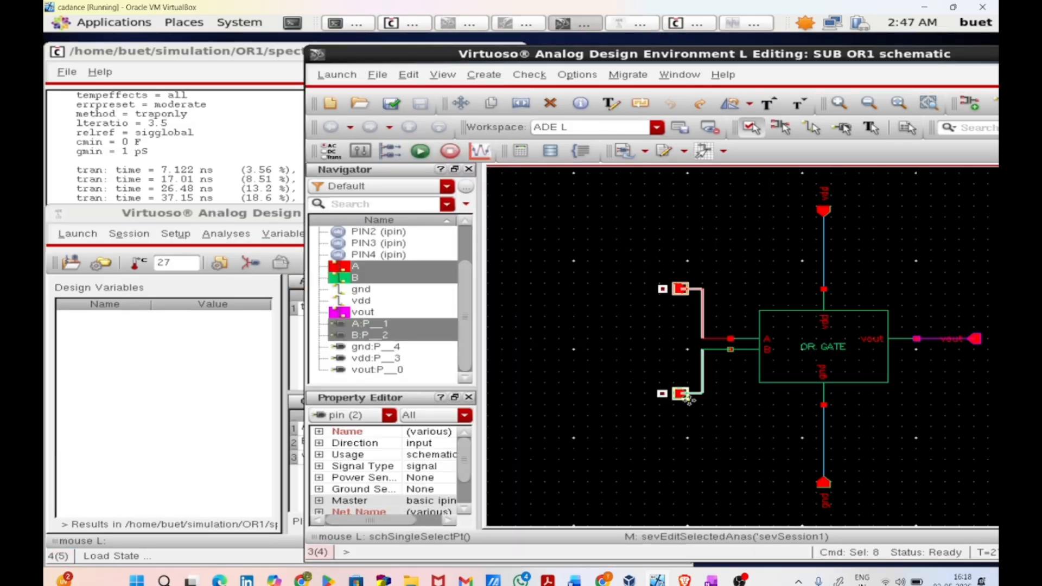
right_click(692, 407)
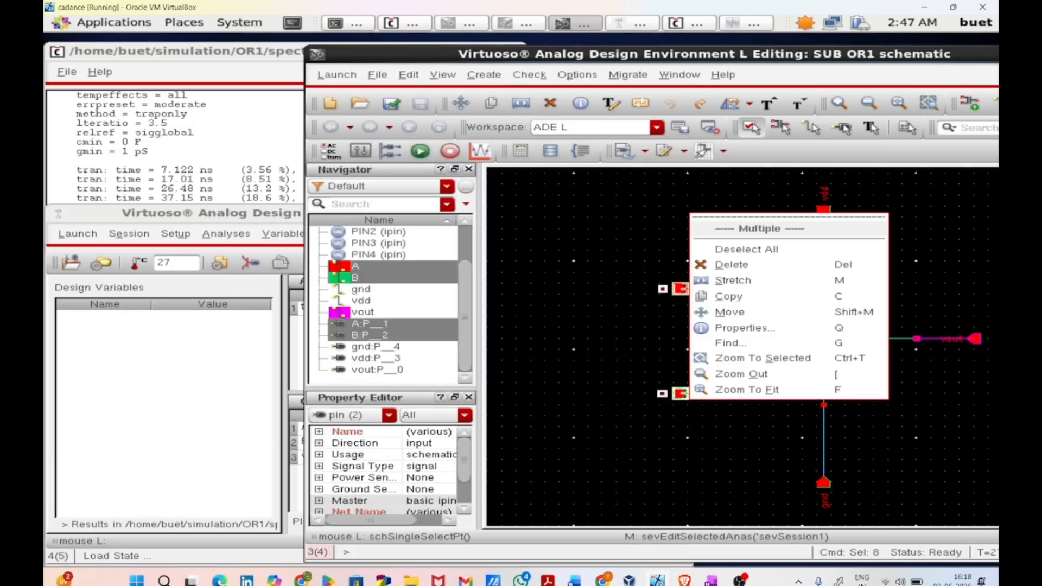
left_click(728, 266)
Remove the A, B and vout entries from the ADE L outputs list.
left_click(230, 415)
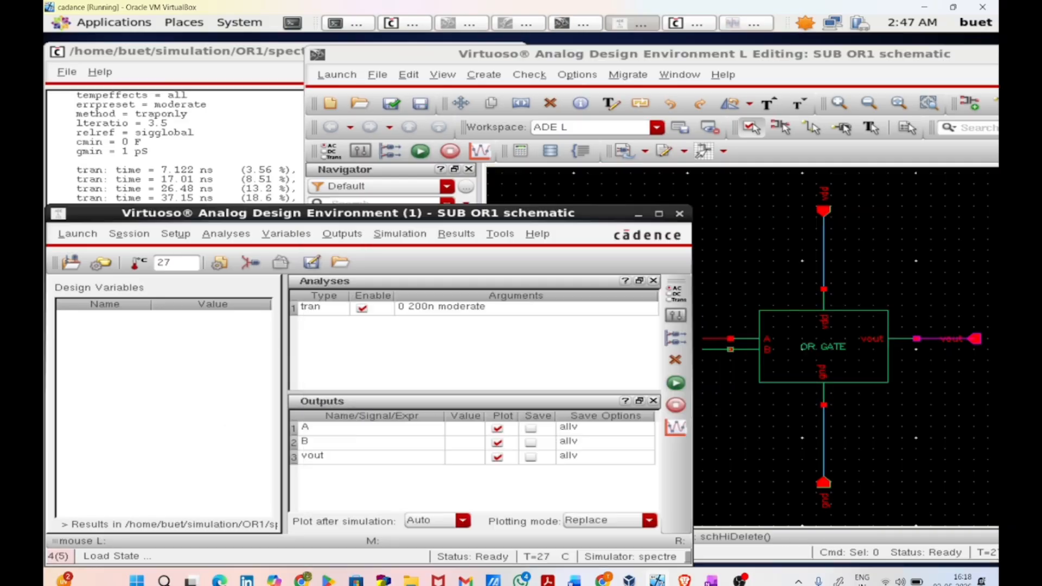
left_click(344, 443)
left_click(455, 428)
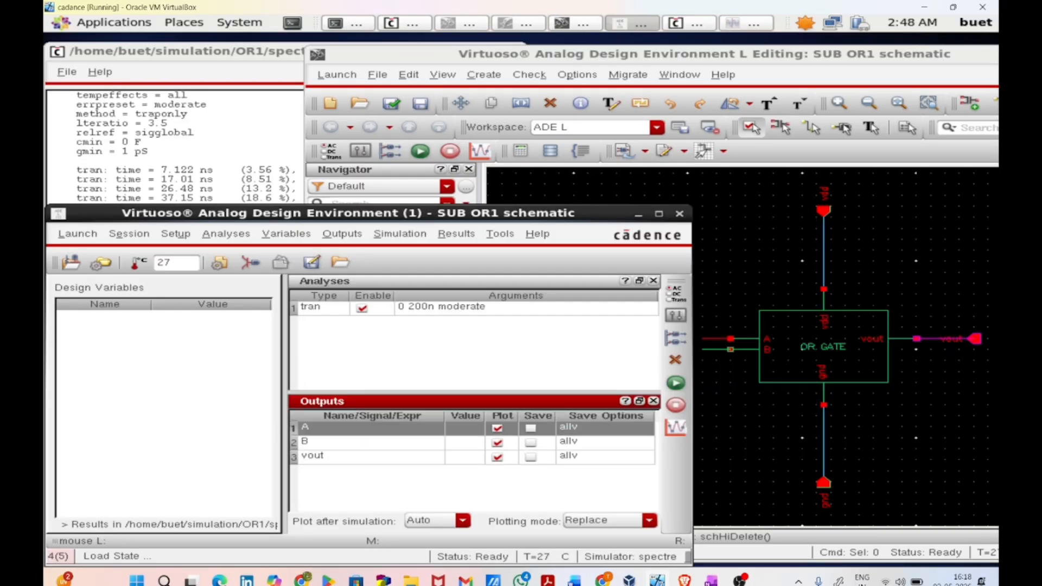
left_click(675, 360)
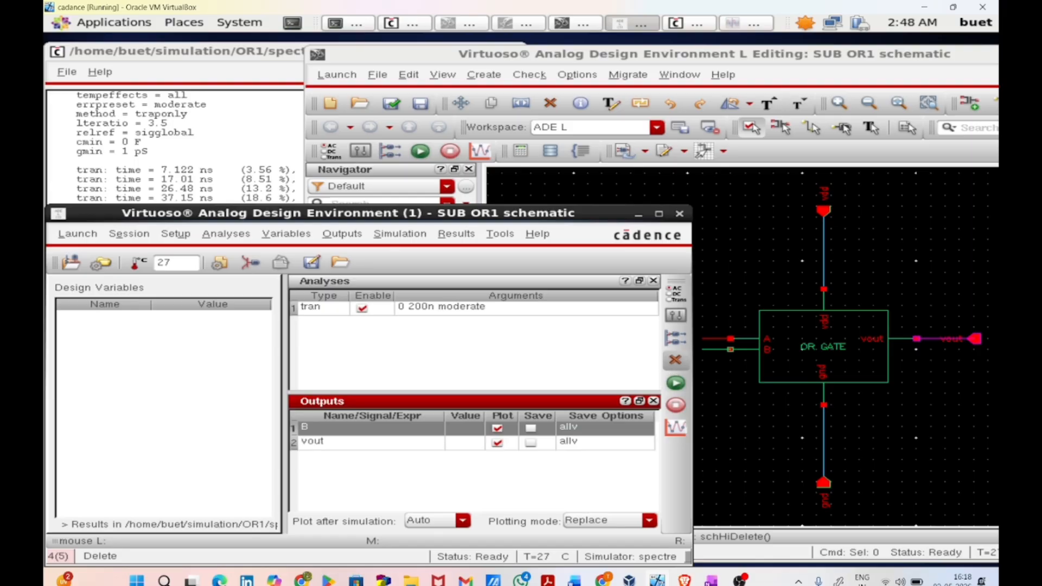
left_click(675, 360)
left_click(675, 360)
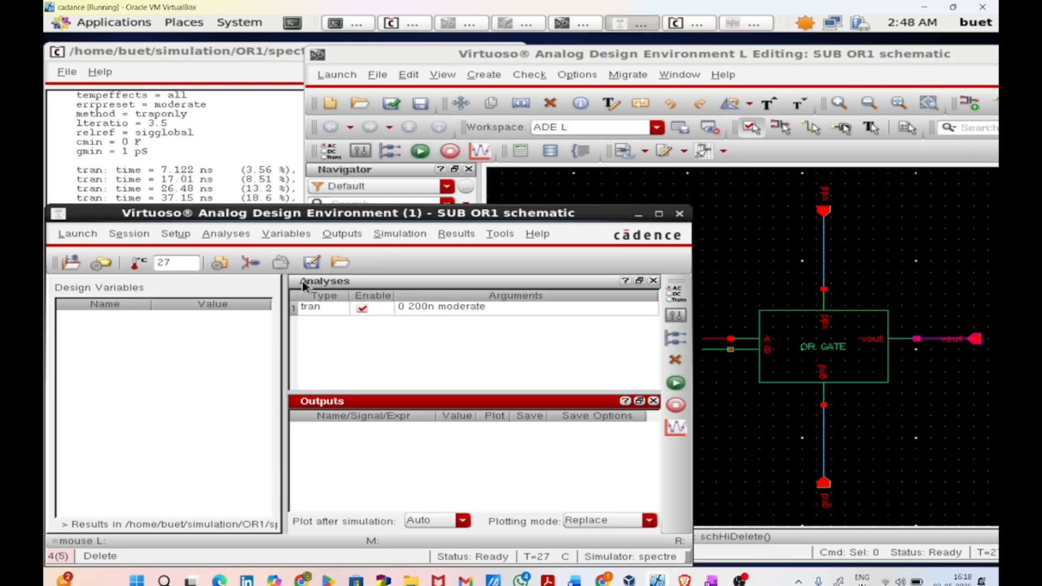
Choose the vpulse symbol from analogLib as the instance to add to the OR1 schematic.
left_click(716, 261)
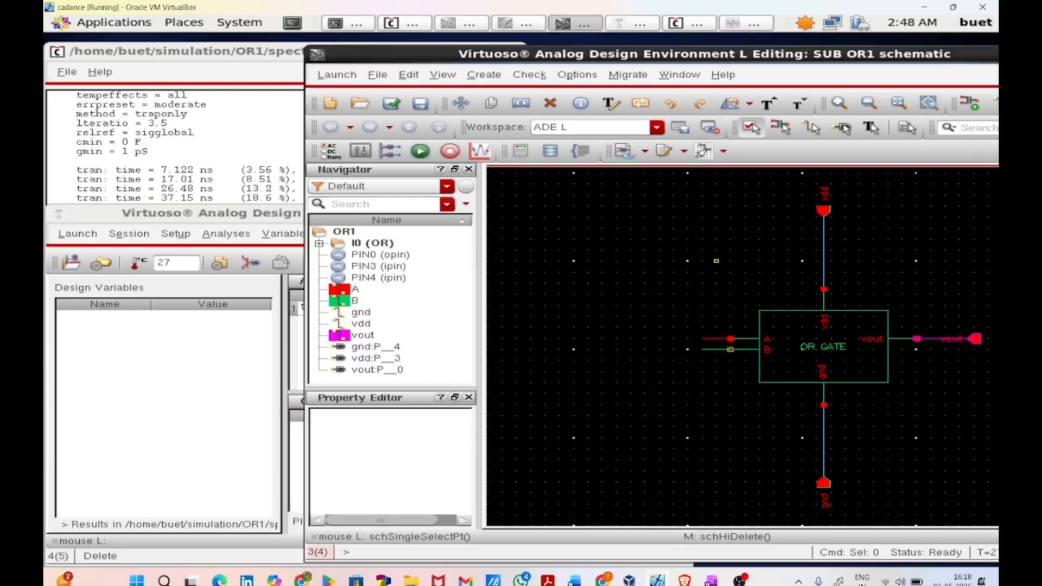
key("i")
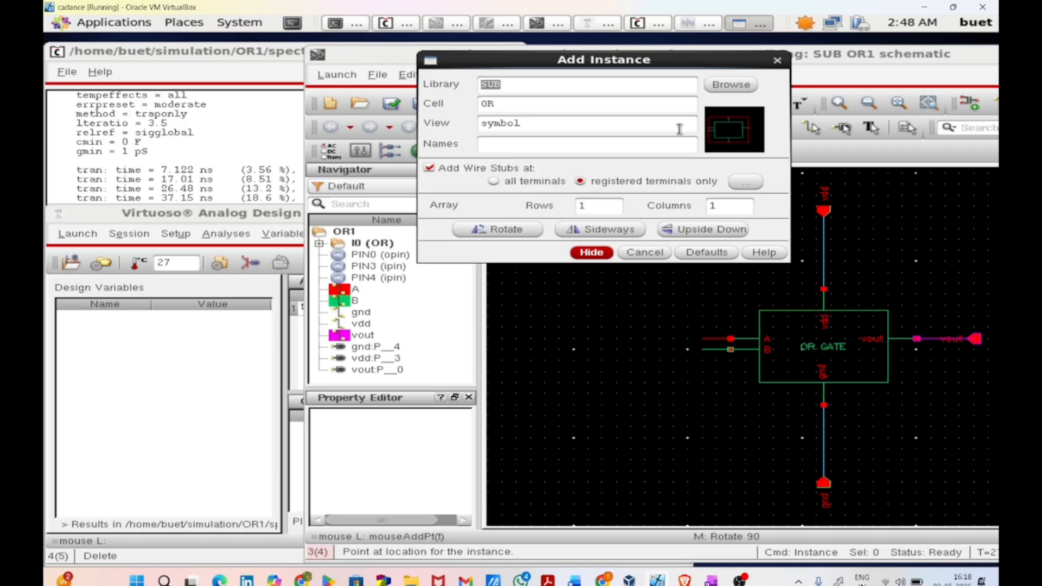
left_click(731, 84)
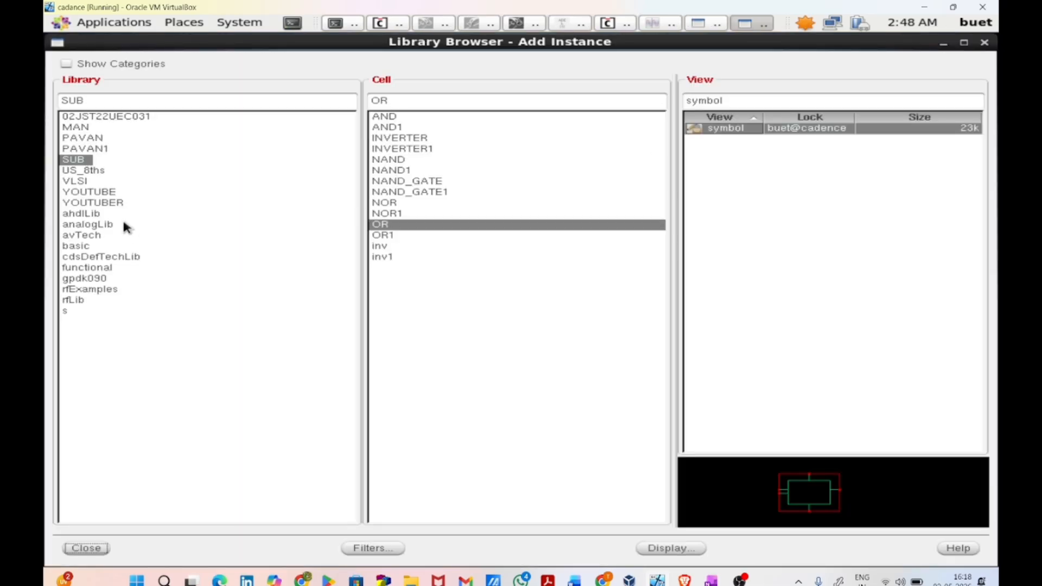
left_click(113, 223)
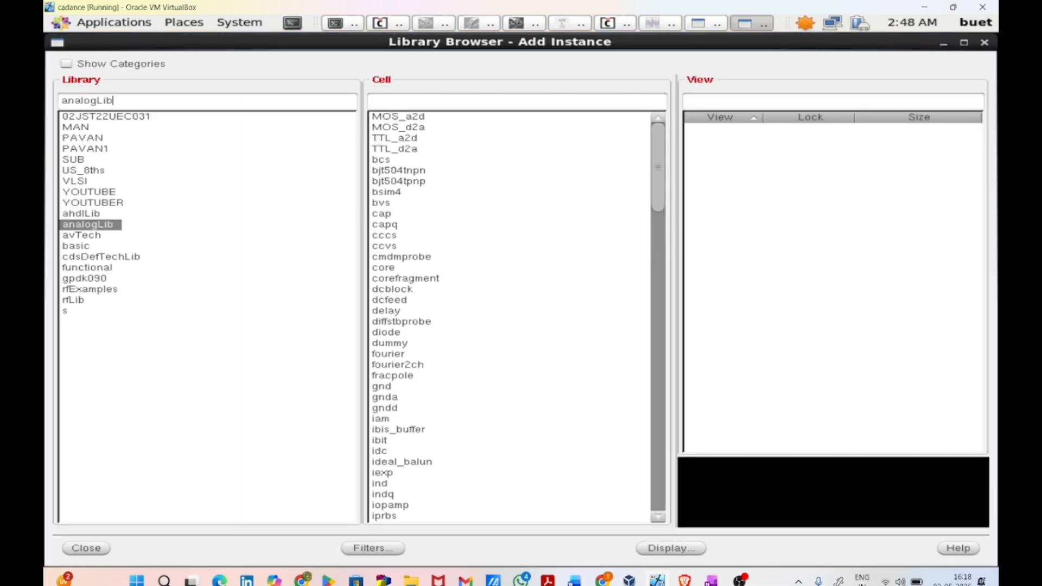
left_click(390, 103)
type("vpulse")
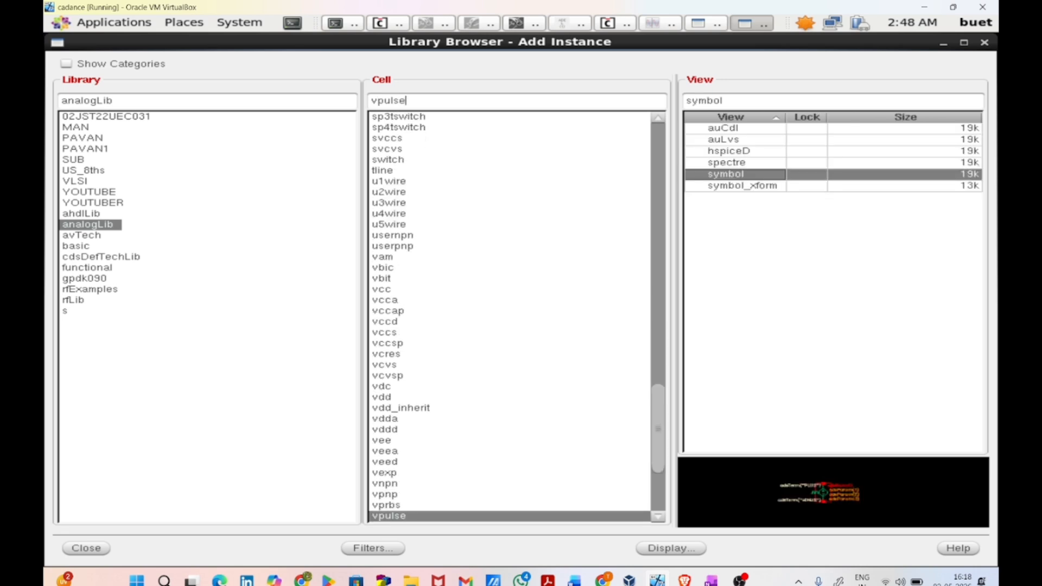
key("Escape")
Set the pulse source's Voltage 2 to 1 V, period to 40n and pulse width to 20n, and place it below the OR gate's open inputs.
scroll(458, 267, "down", 1)
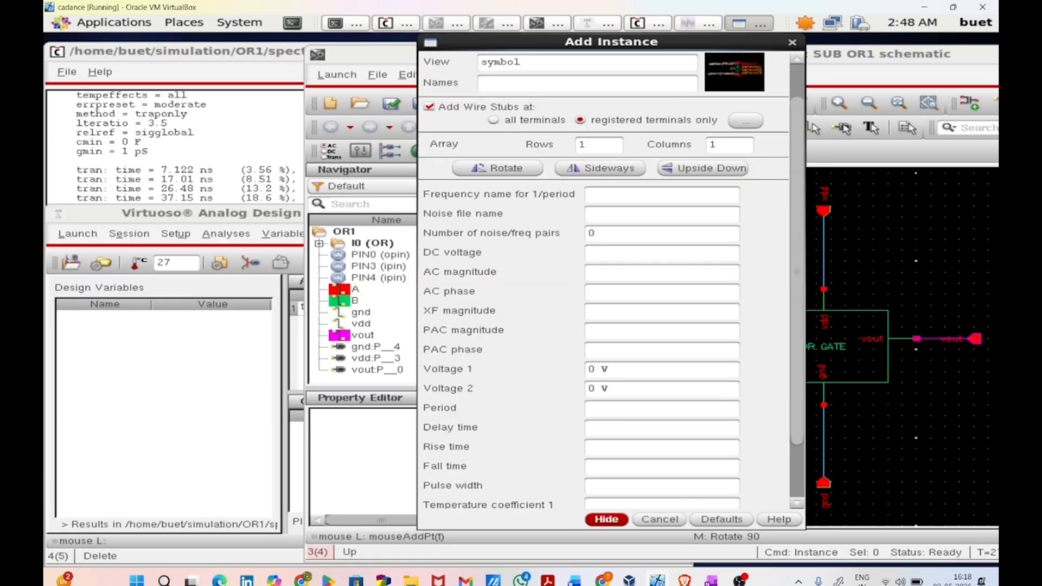
double_click(598, 392)
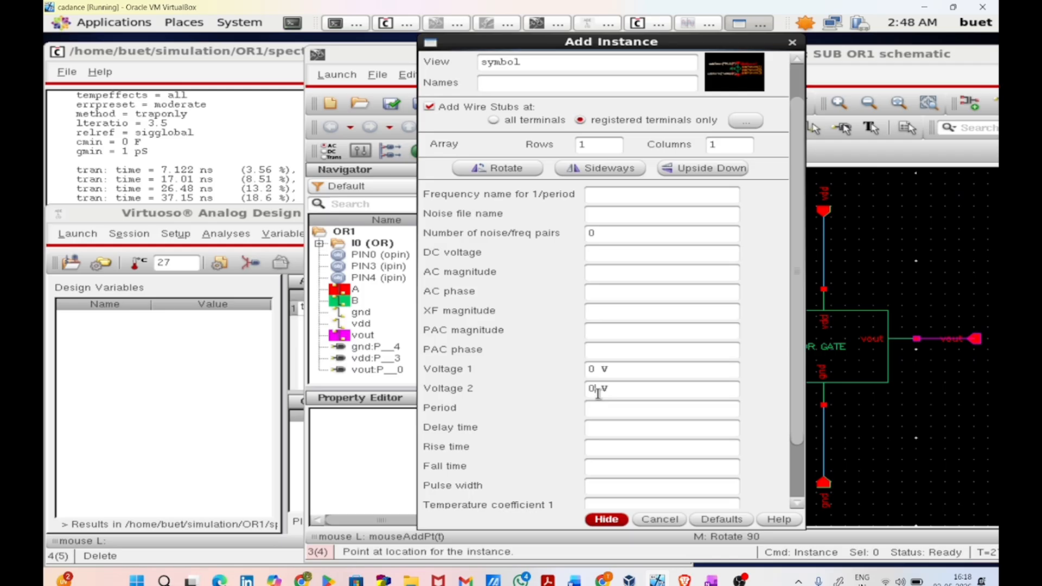
type("1")
key("Tab")
type("40n")
key("Tab")
type("20n")
key("Tab")
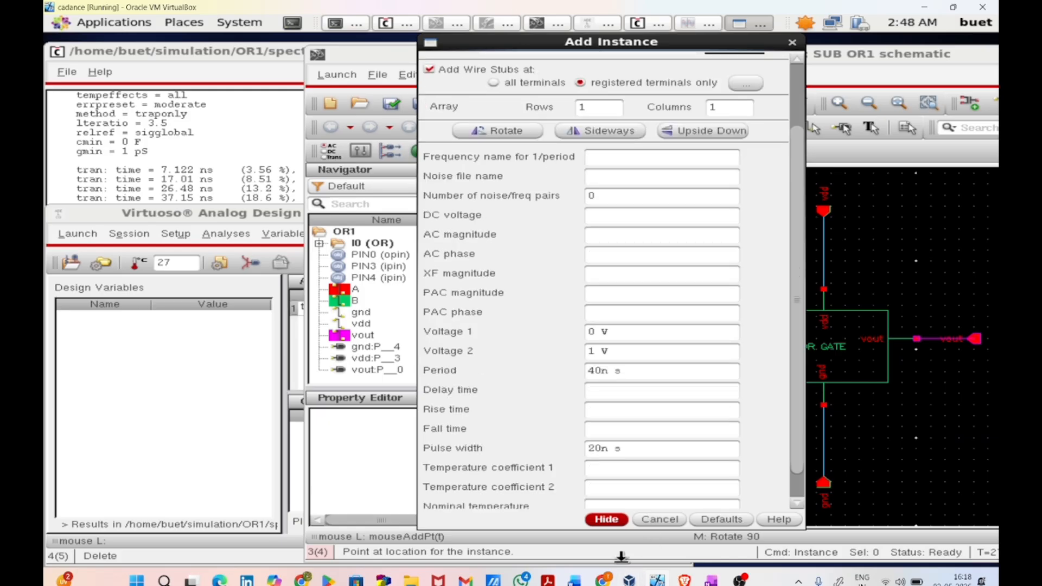
left_click(606, 520)
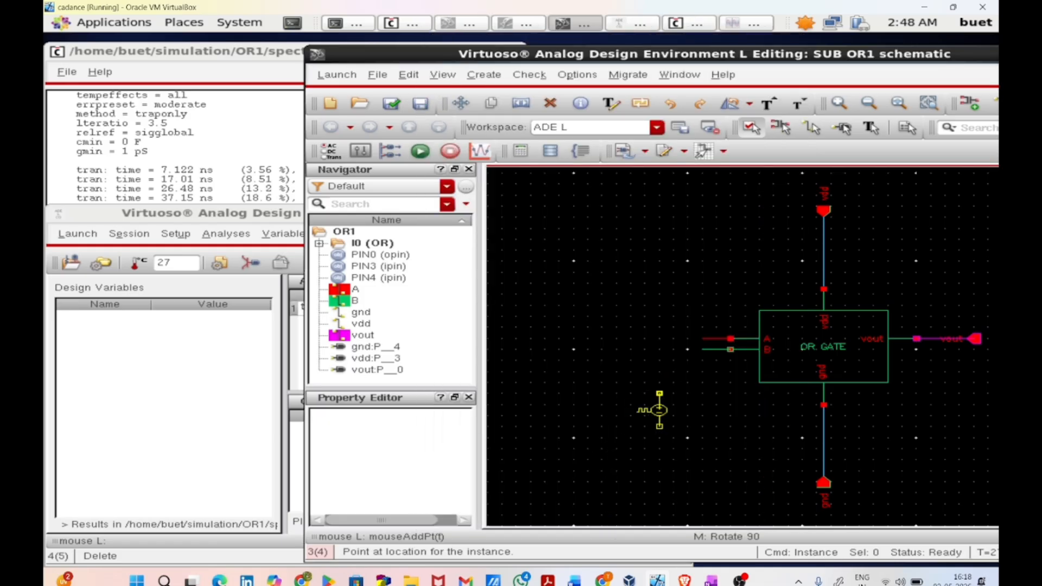
left_click(659, 395)
Wire the pulse source between the joined A and B inputs and the gnd wire, and check and save the schematic.
key("w")
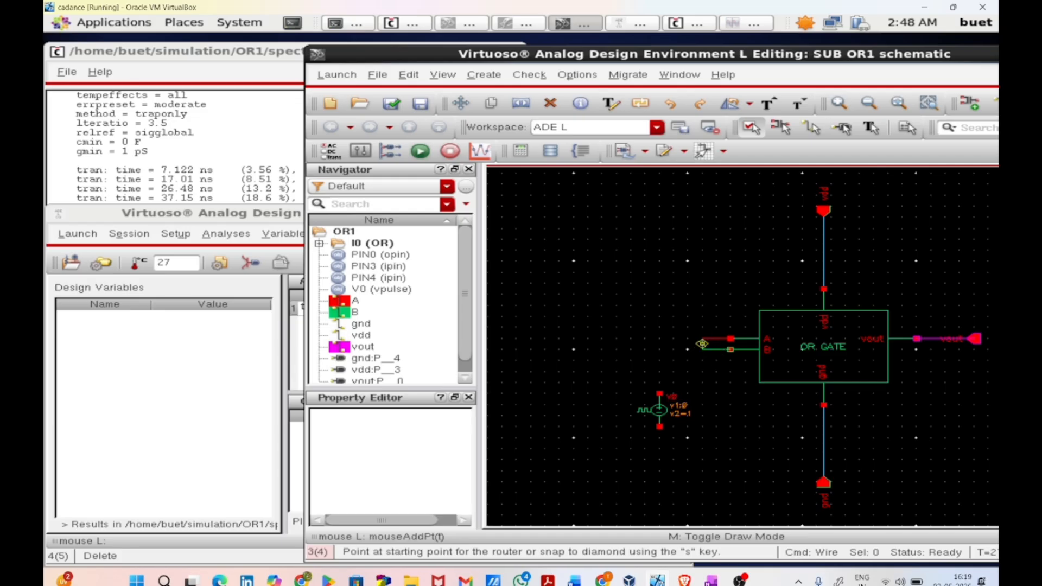
left_click(702, 344)
left_click(659, 394)
left_click(659, 426)
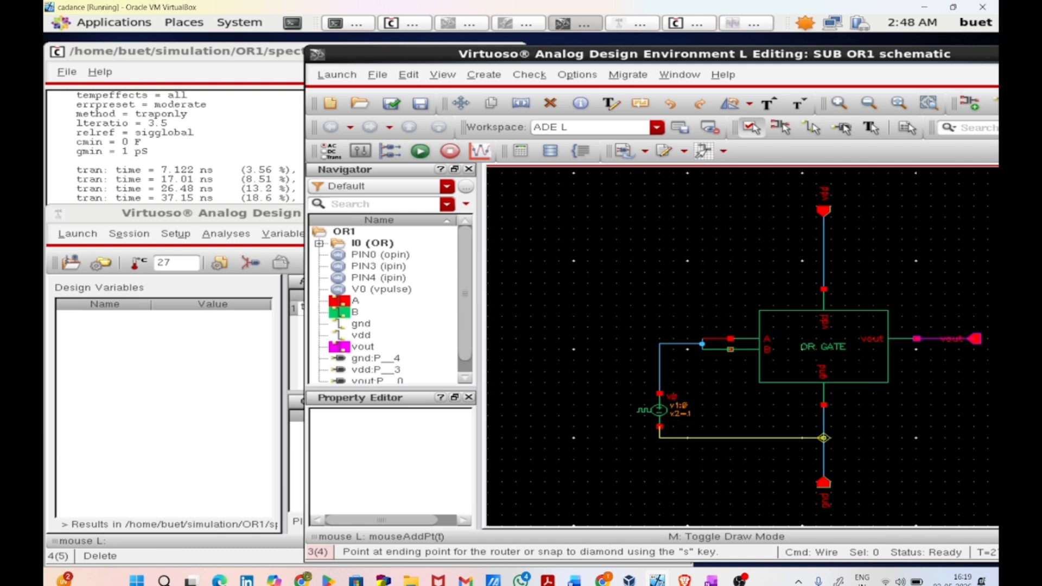
left_click(823, 437)
key("Escape")
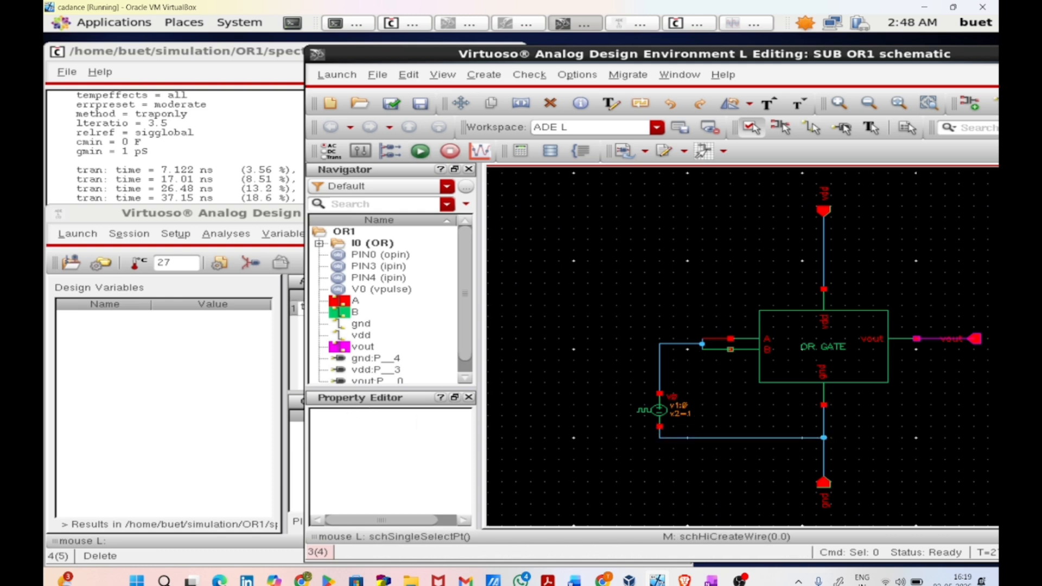
left_click(382, 105)
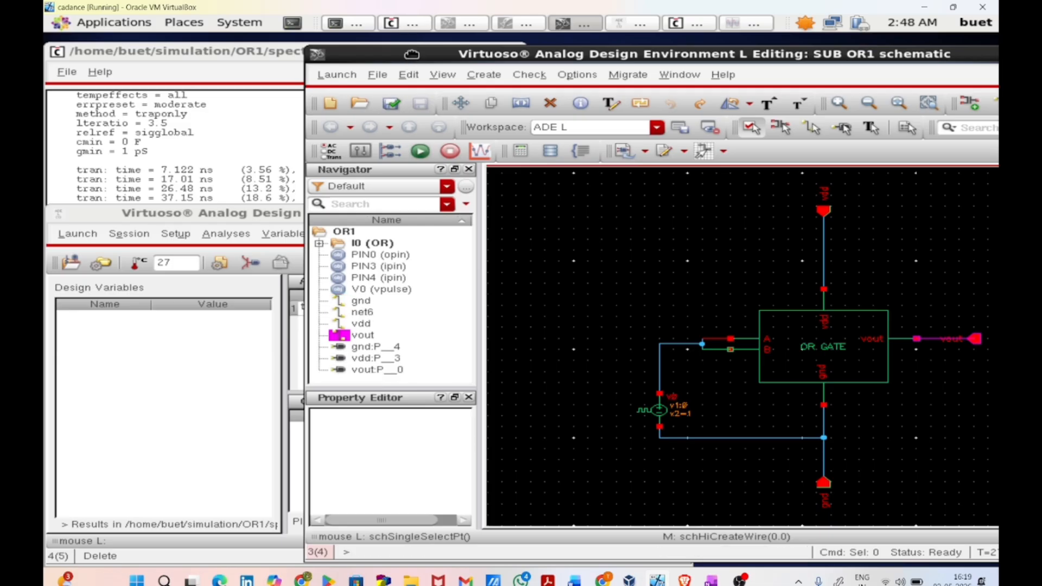
Minimize the simulation log, arrange the ADE L and schematic windows side by side, and review the gnd and vdd stimuli.
left_click_drag(412, 54, 649, 89)
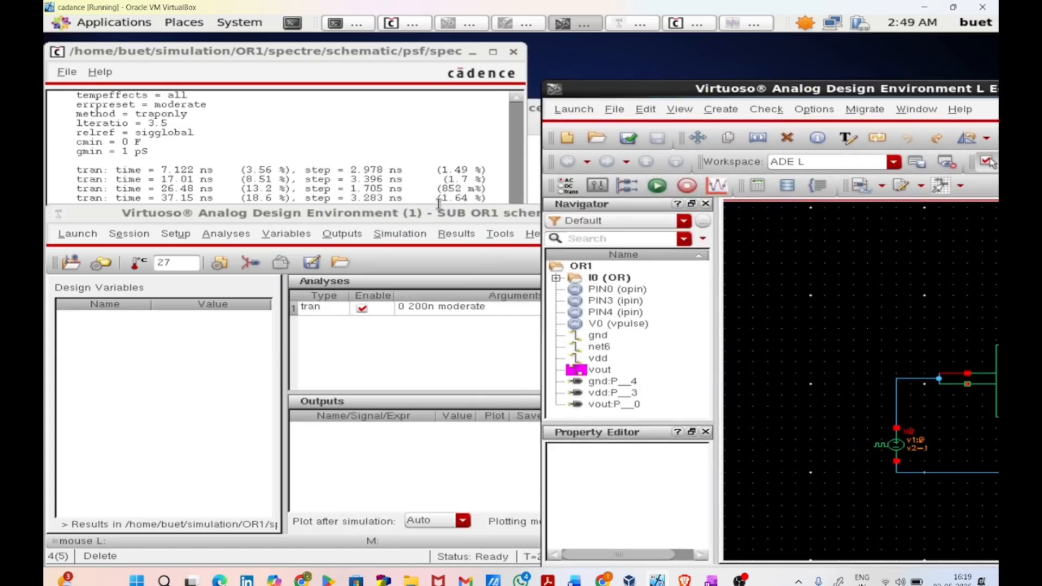
left_click_drag(438, 212, 879, 134)
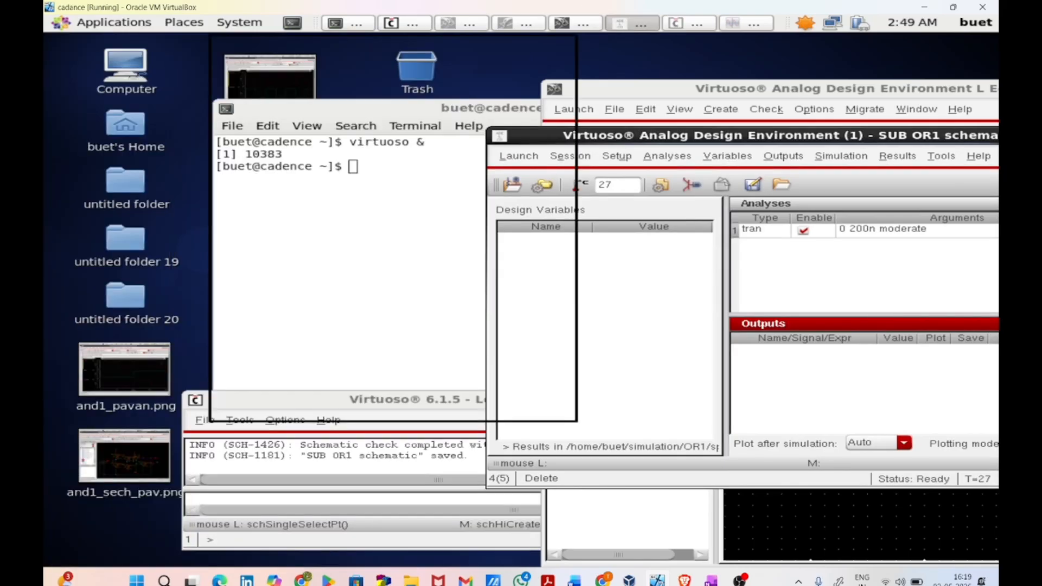
left_click(472, 52)
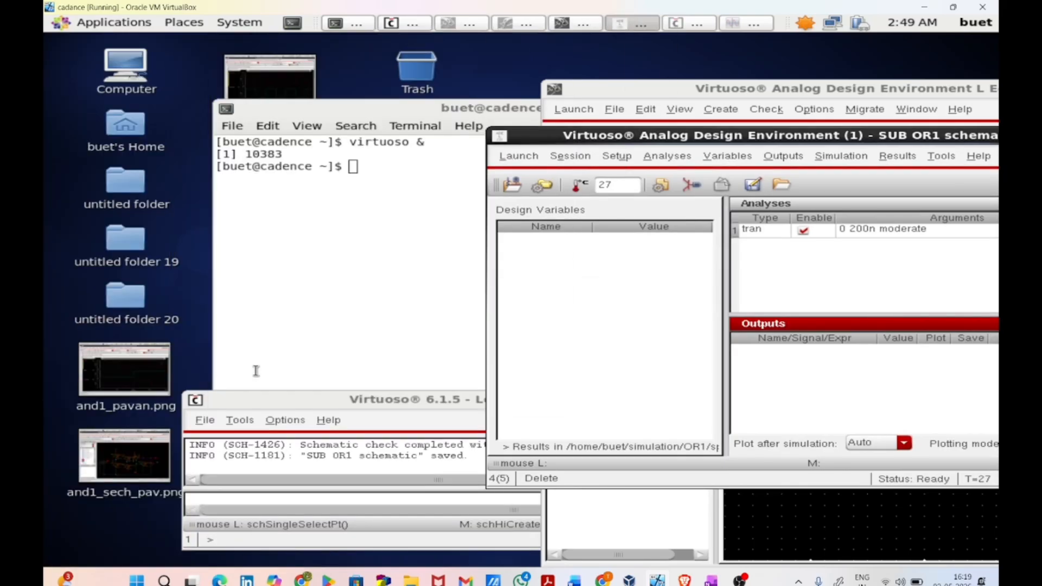
left_click(321, 400)
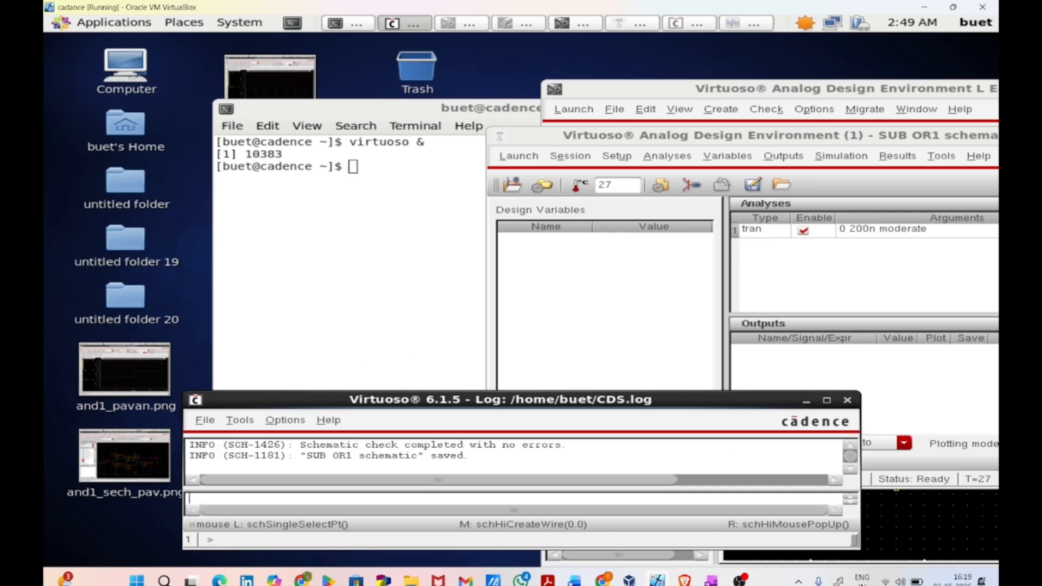
left_click(904, 472)
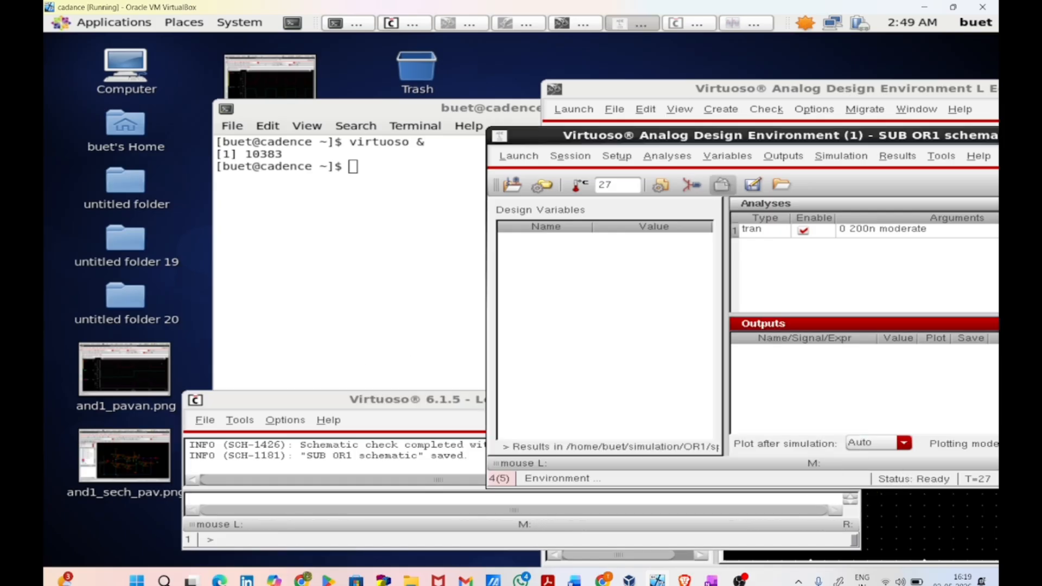
left_click_drag(756, 90, 504, 99)
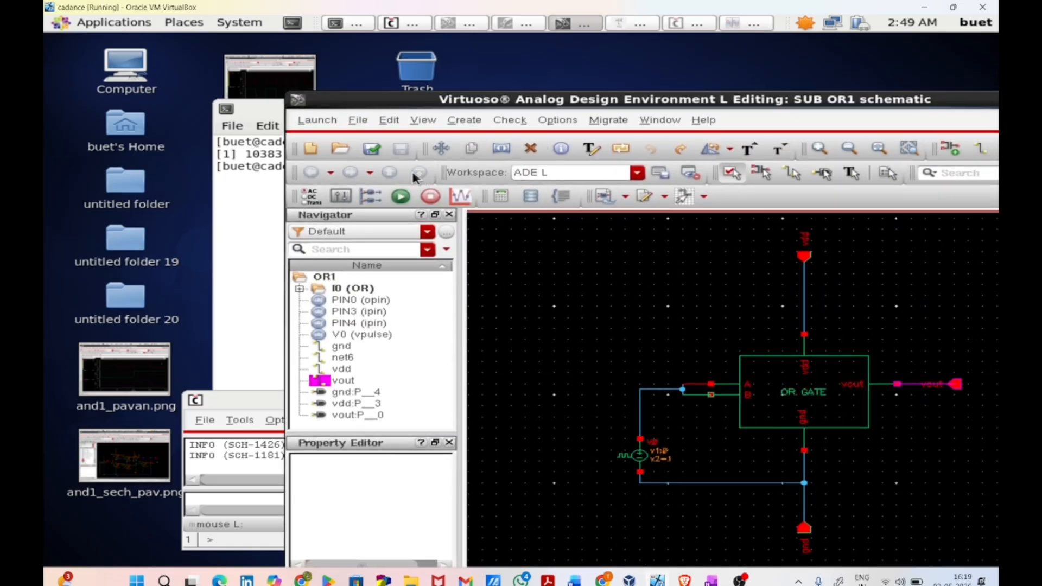
left_click_drag(373, 104, 92, 154)
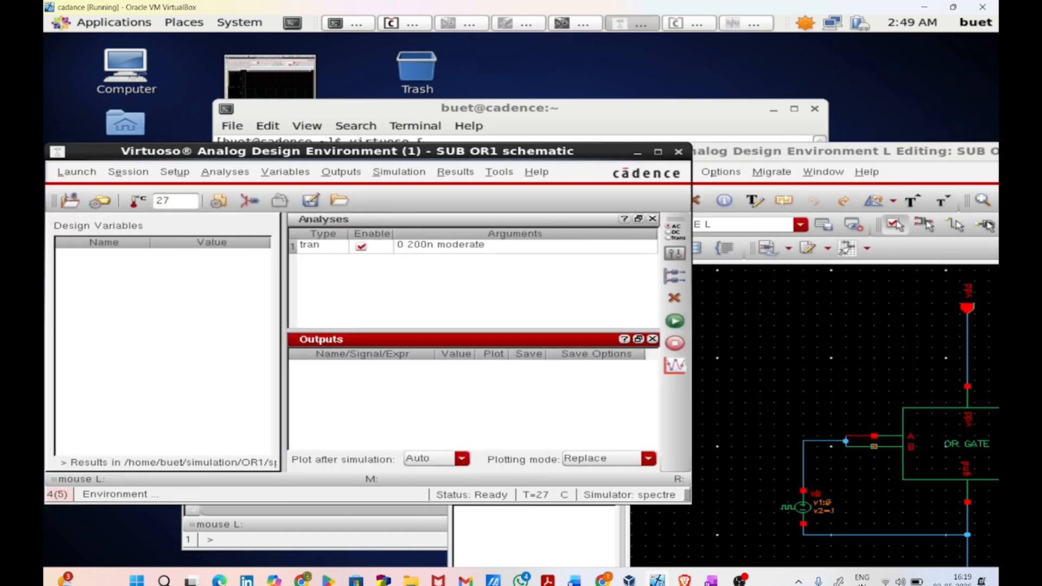
left_click(249, 200)
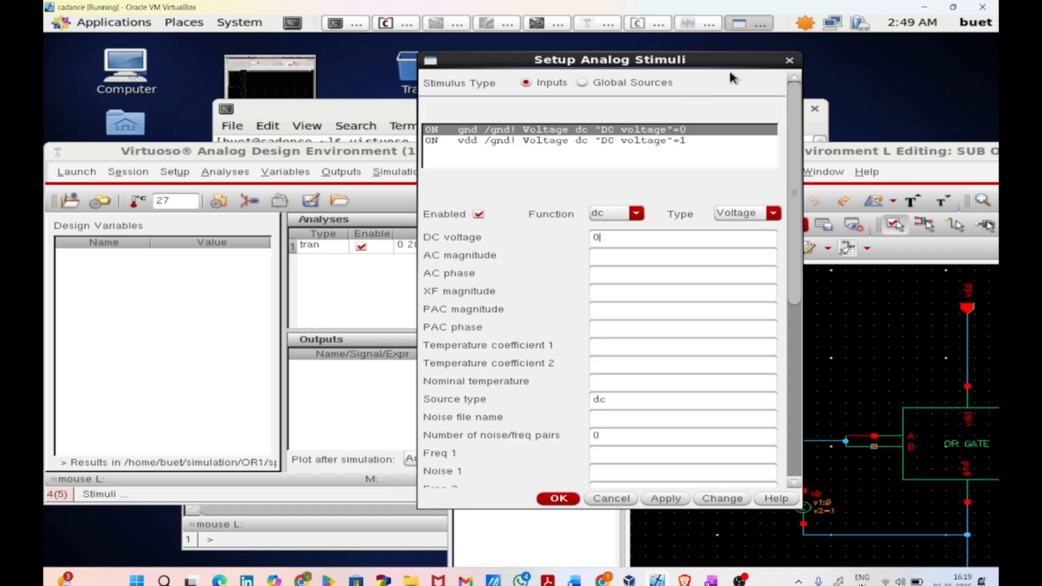
left_click(790, 60)
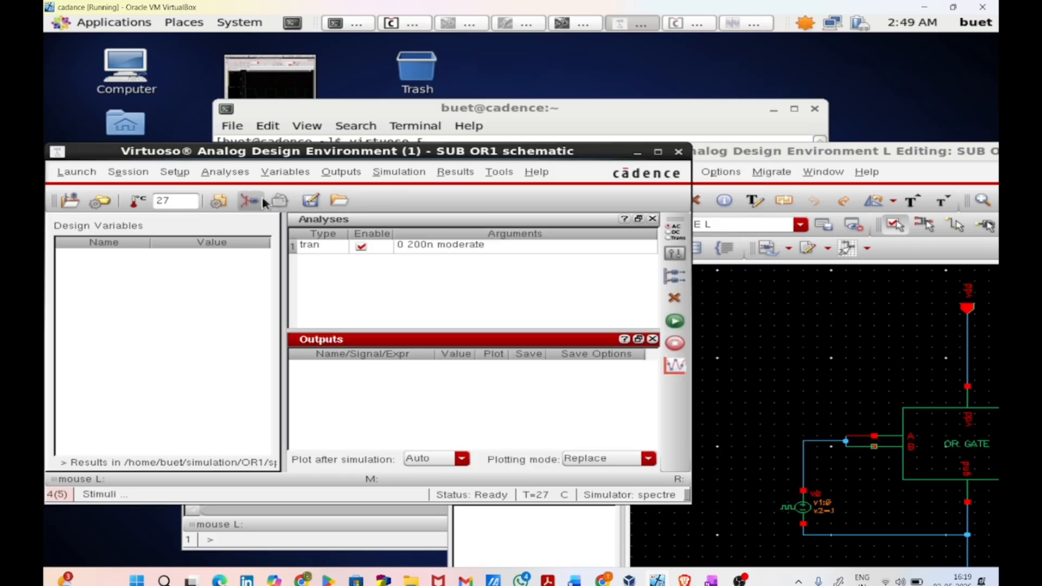
Set up a DC analysis that saves the DC operating point and sweeps a component parameter.
left_click(226, 172)
left_click(241, 196)
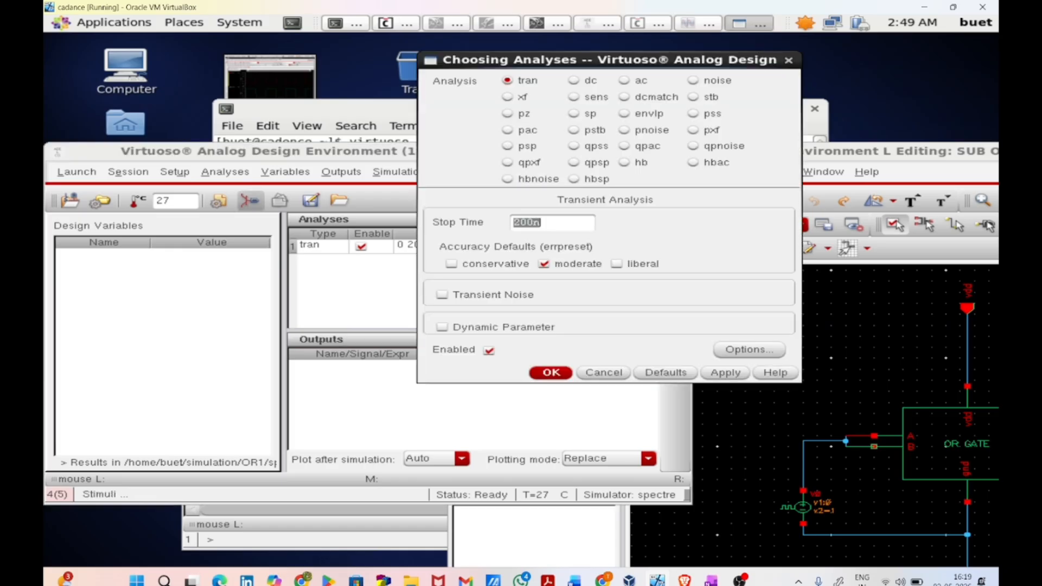
left_click(579, 78)
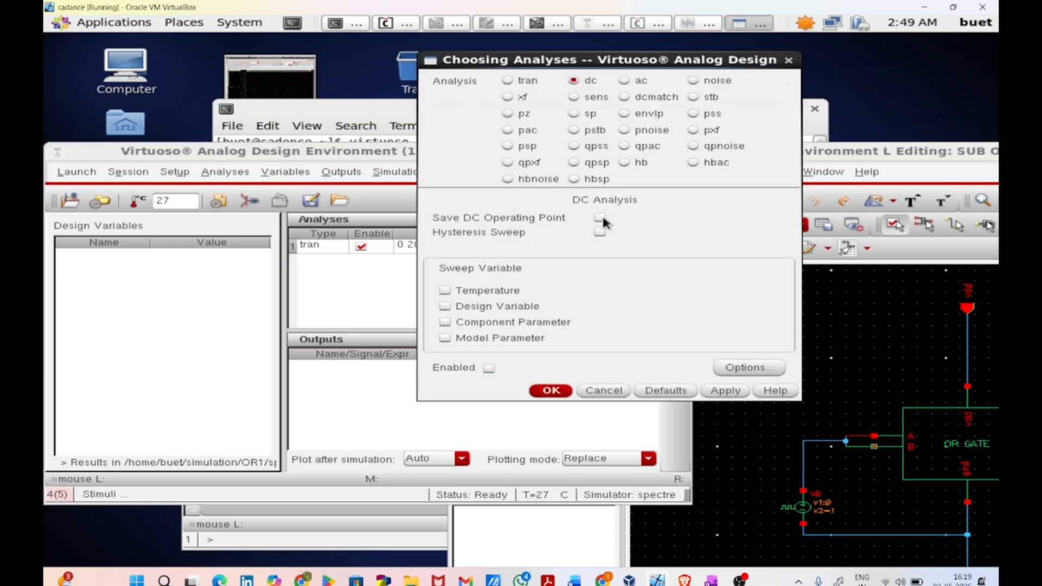
left_click(500, 322)
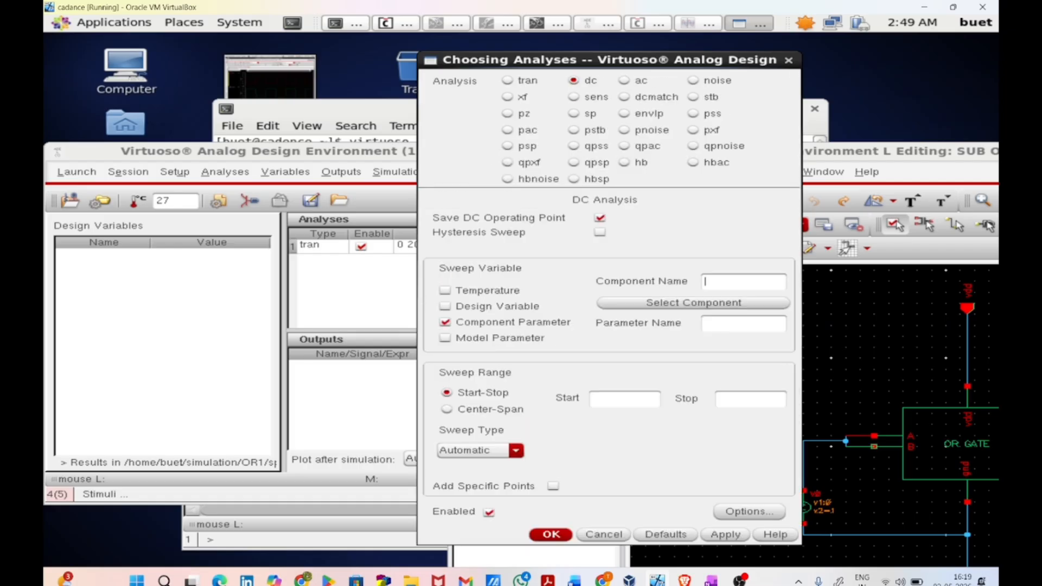
Select the vpulse source in the schematic and its DC voltage as the swept component parameter.
left_click(617, 305)
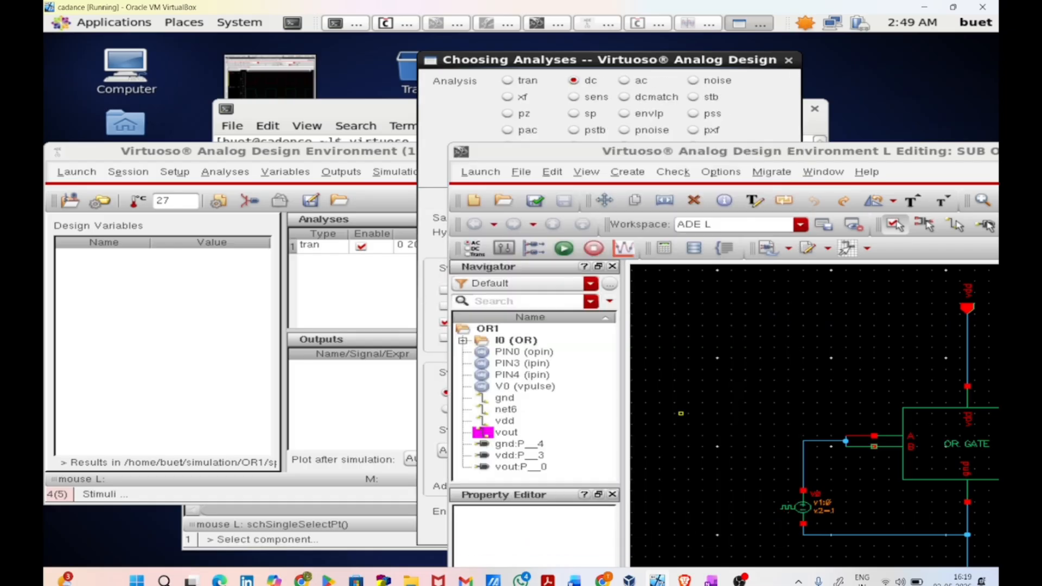
left_click(803, 507)
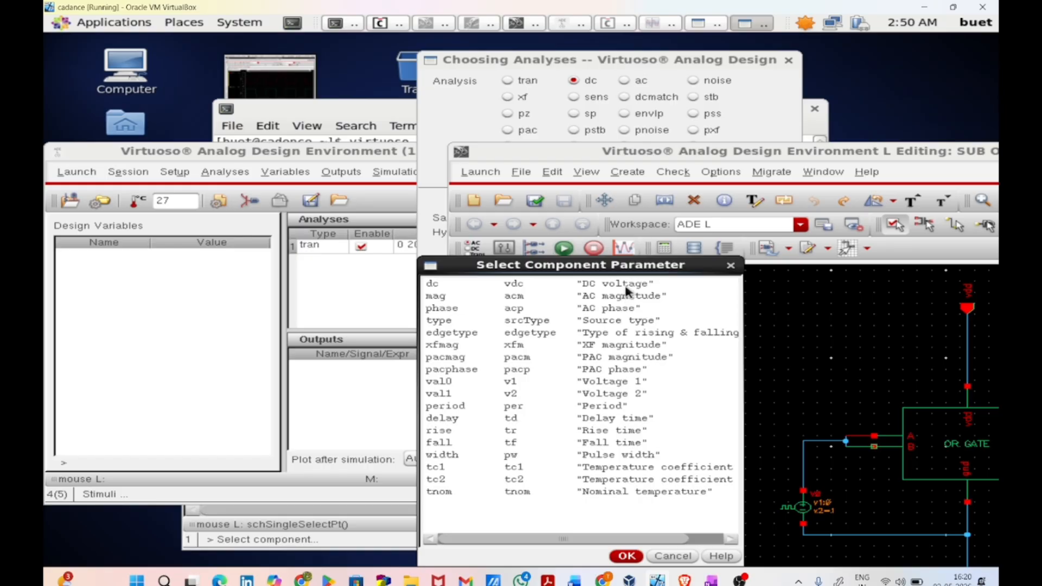
left_click(626, 284)
left_click(625, 555)
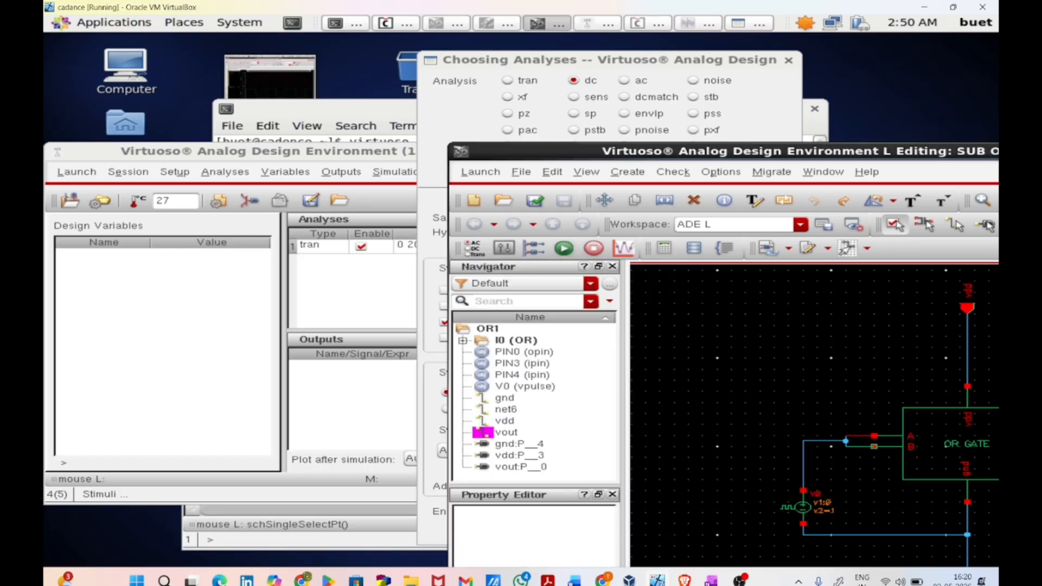
left_click(425, 153)
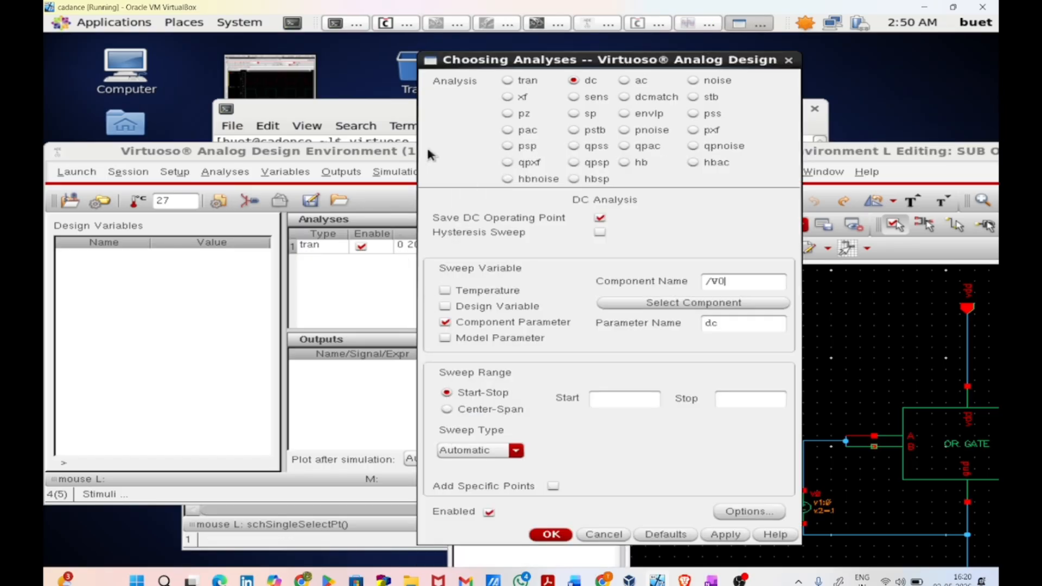
Set the DC sweep range from 0 to 1, confirm the analysis, and disable the transient analysis.
left_click(638, 401)
key("Tab")
type("1")
left_click(548, 533)
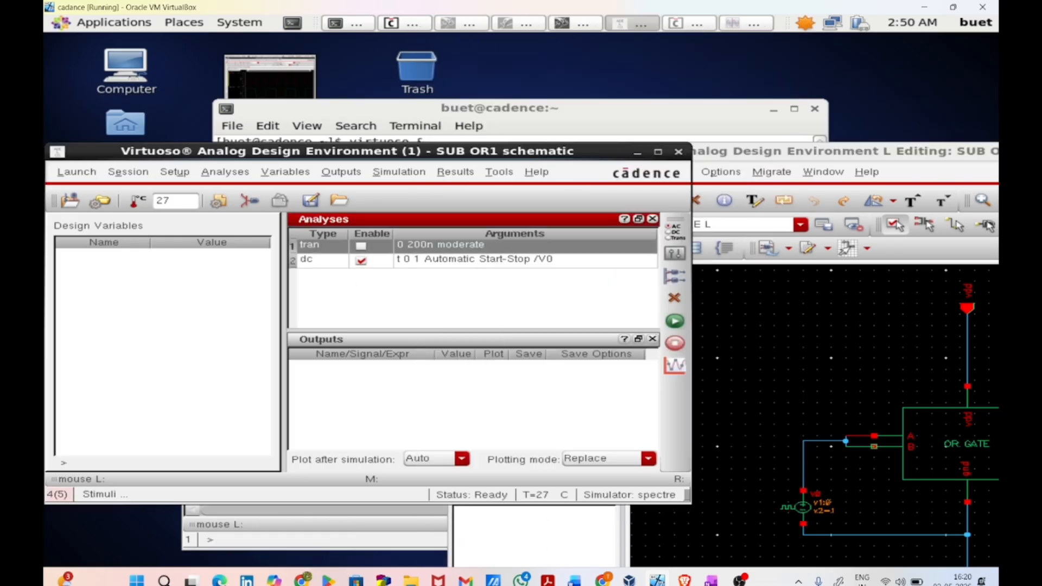
left_click(361, 247)
Choose the joined input net and the vout net on the schematic as outputs for plotting, and netlist and run the simulation.
left_click(340, 172)
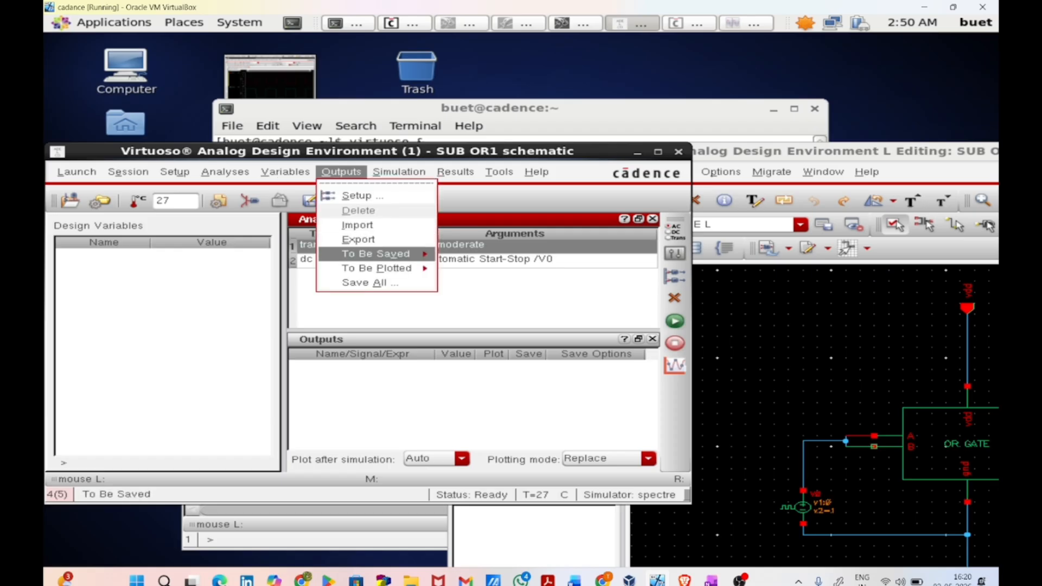
mouse_move(376, 268)
left_click(507, 278)
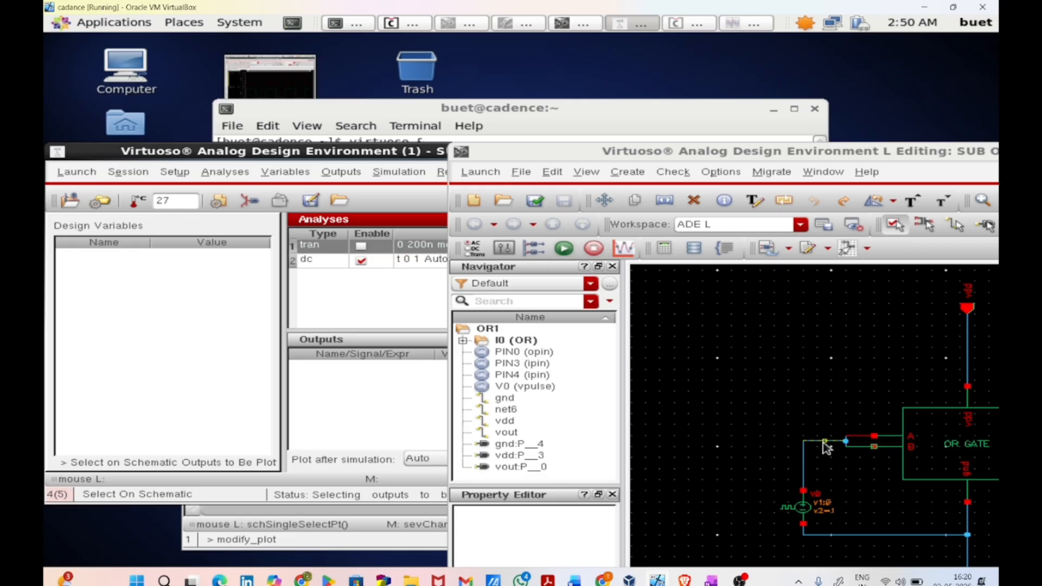
left_click(824, 441)
scroll(824, 443, "left", 1)
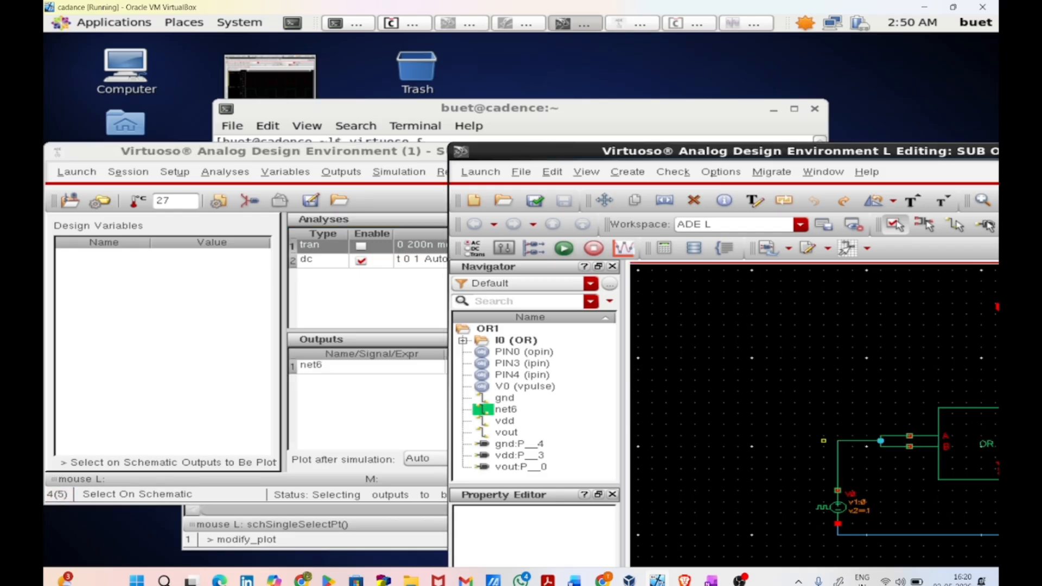
scroll(823, 442, "down", 3)
scroll(867, 433, "up", 3)
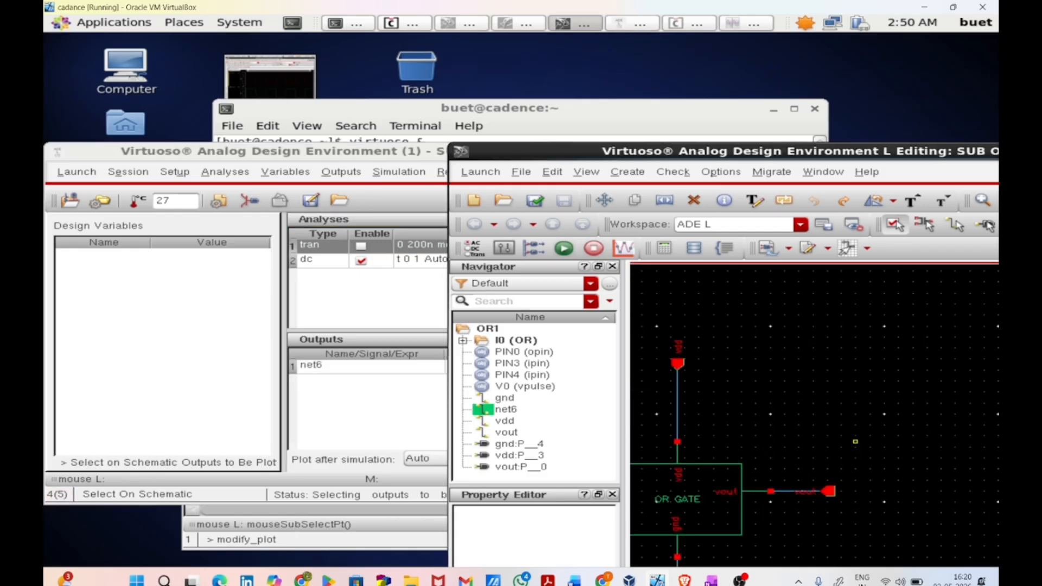
scroll(821, 495, "down", 2)
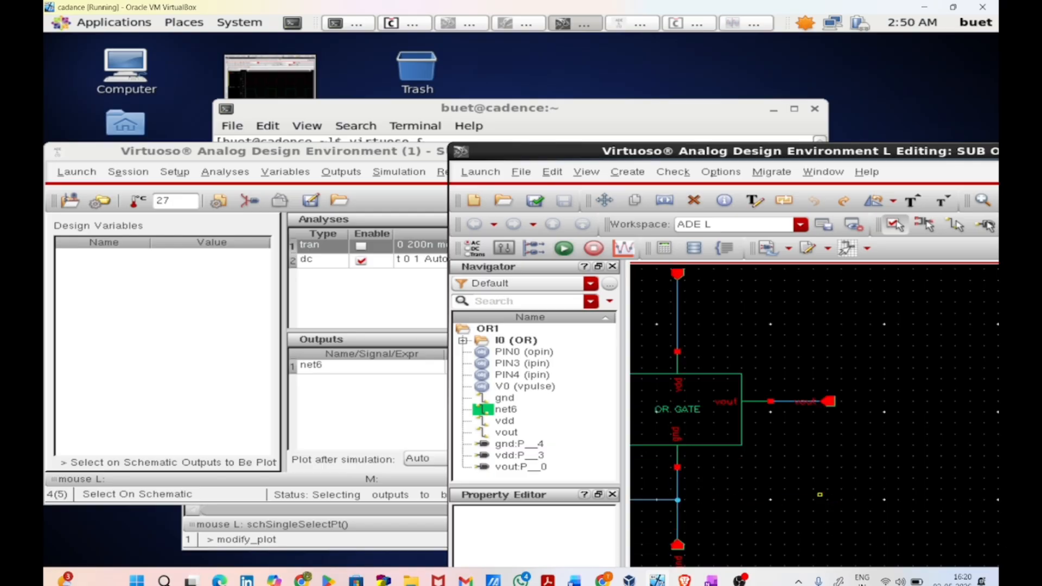
left_click(827, 401)
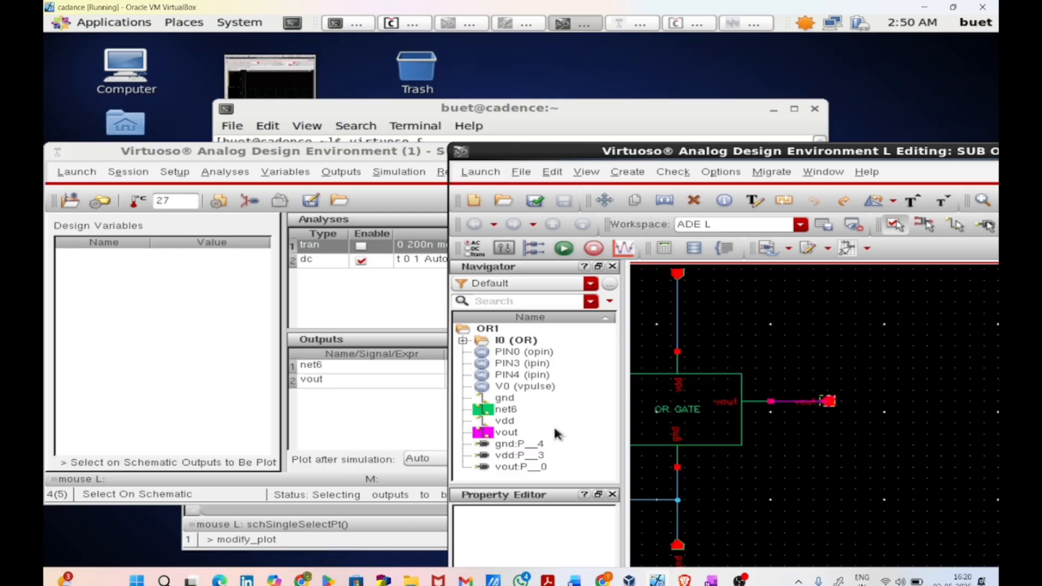
left_click(435, 451)
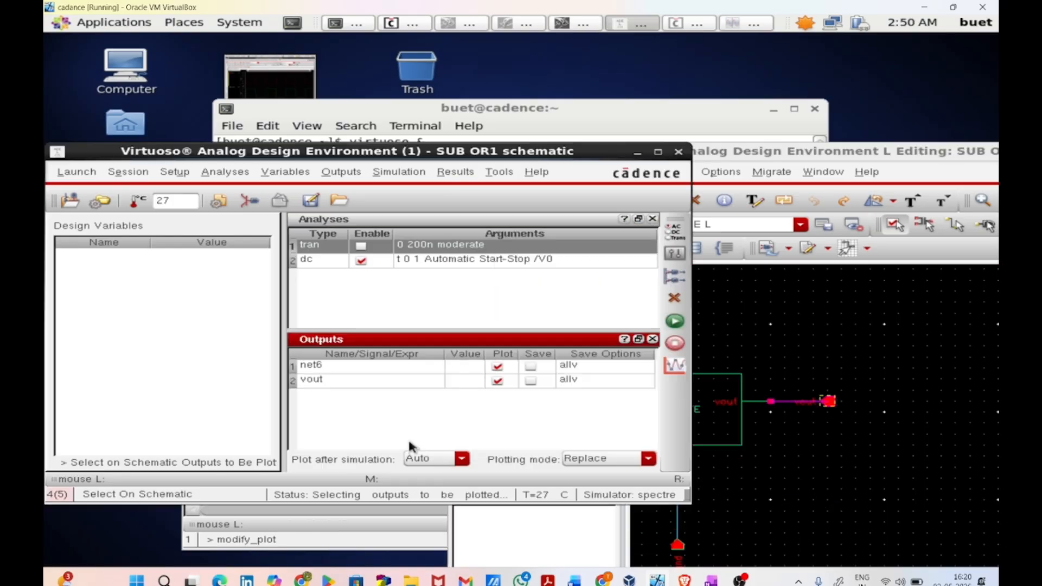
left_click(673, 322)
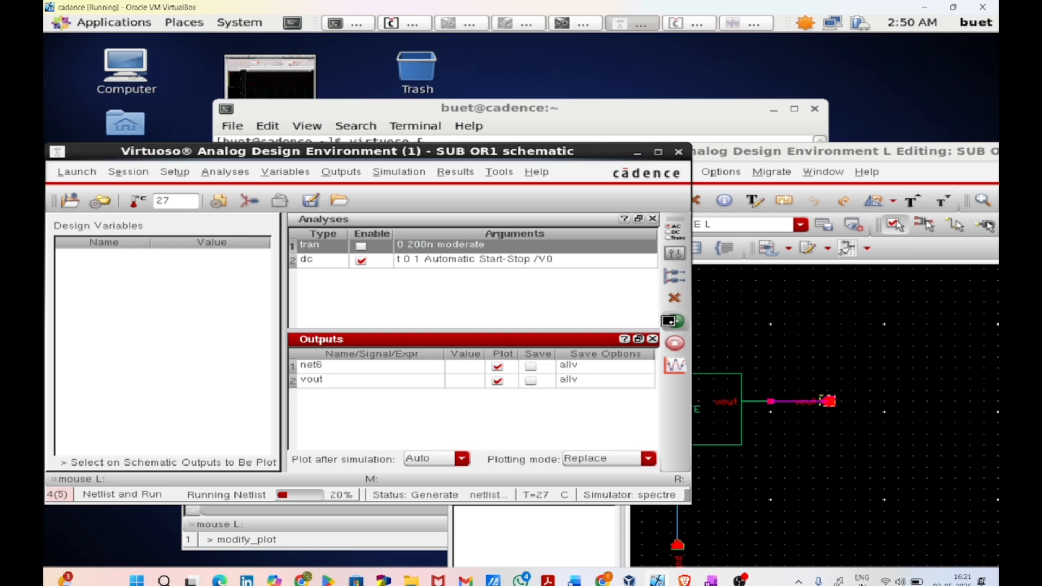